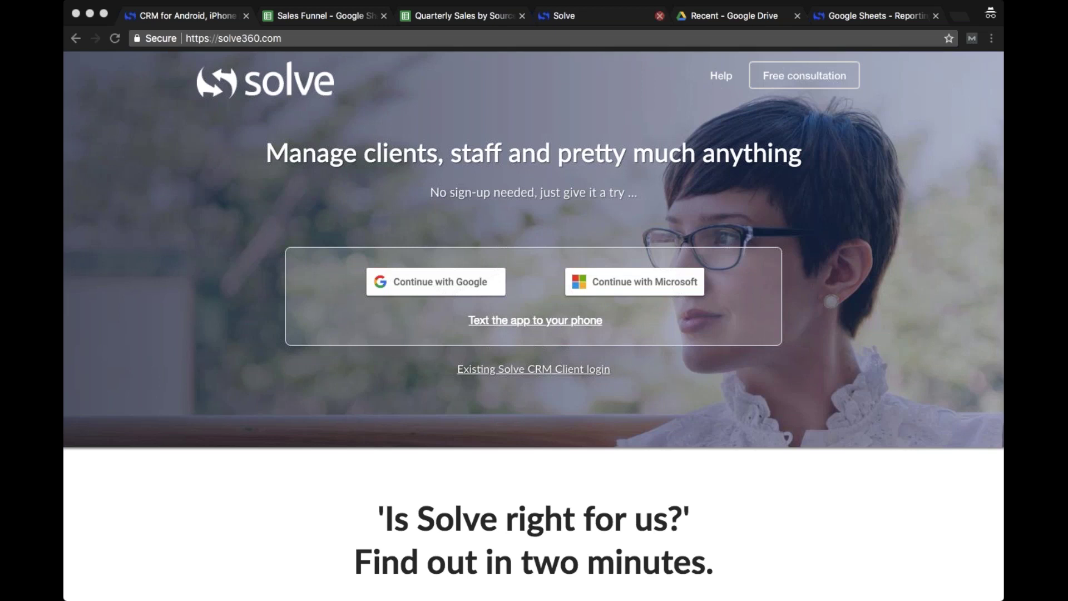
- Switch to the Sales Funnel spreadsheet and examine its stage counts and the formula behind the 6-Client figure
click(321, 19)
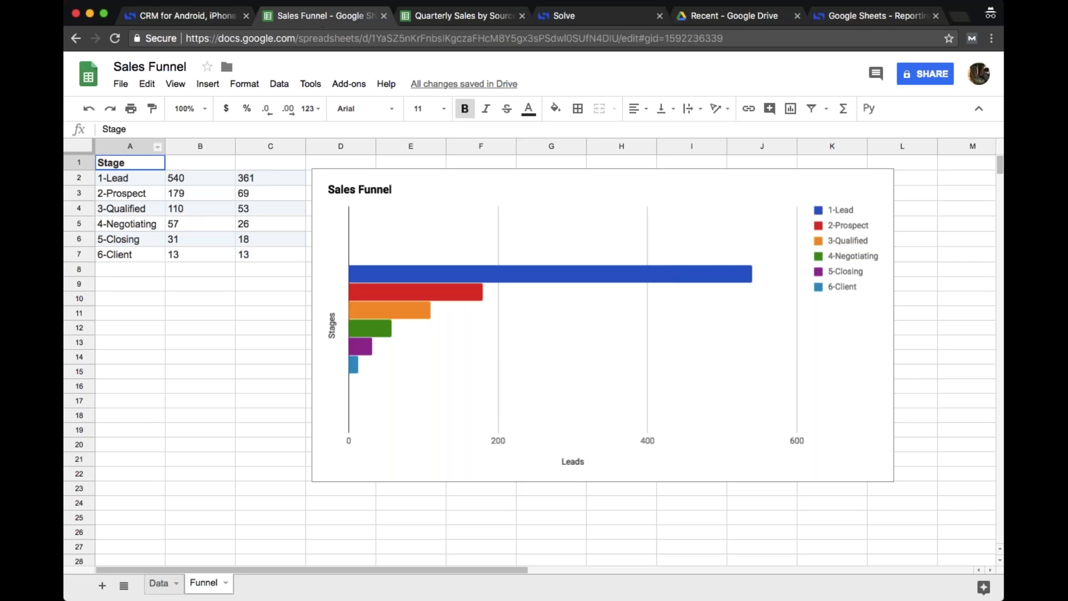
drag(126, 163, 266, 256)
click(266, 255)
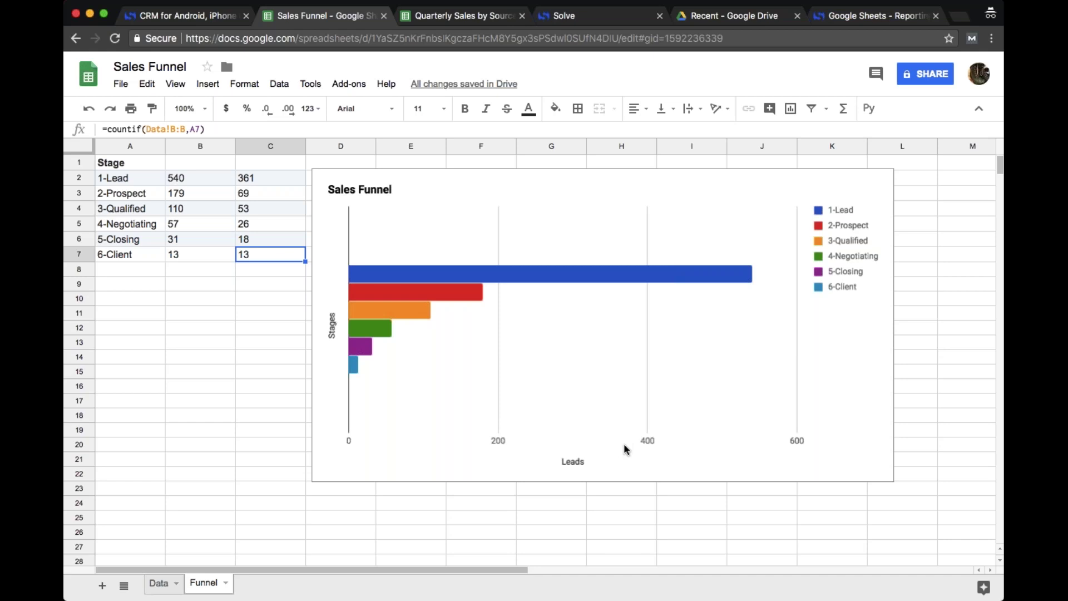
- Review the quarters, lead sources and chart in the Quarterly Sales by Source spreadsheet, along with the source records on its Data sheet
click(453, 17)
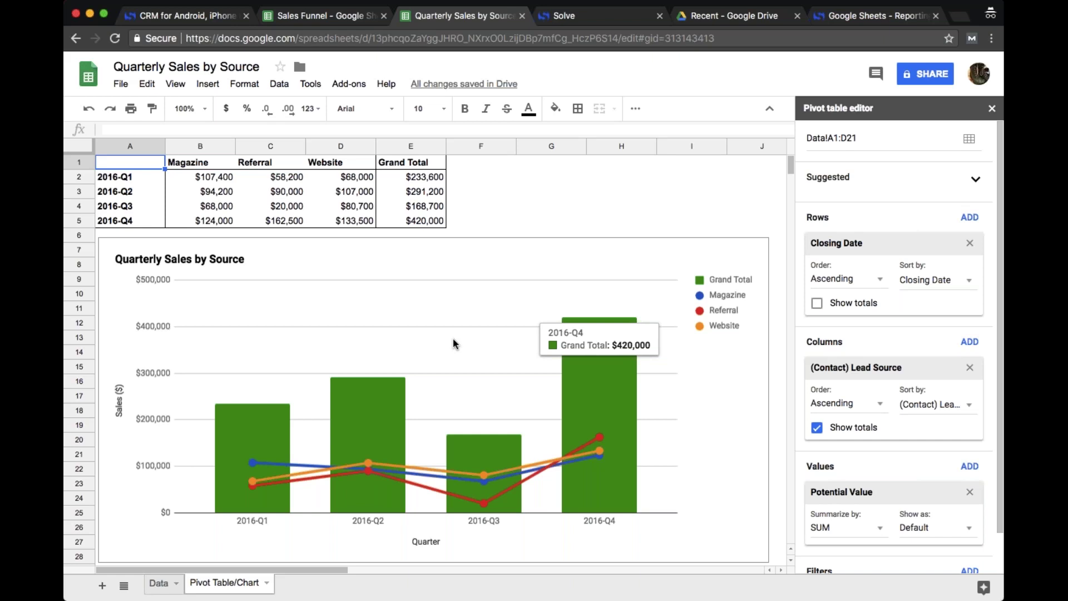
drag(120, 177, 131, 214)
drag(195, 165, 340, 166)
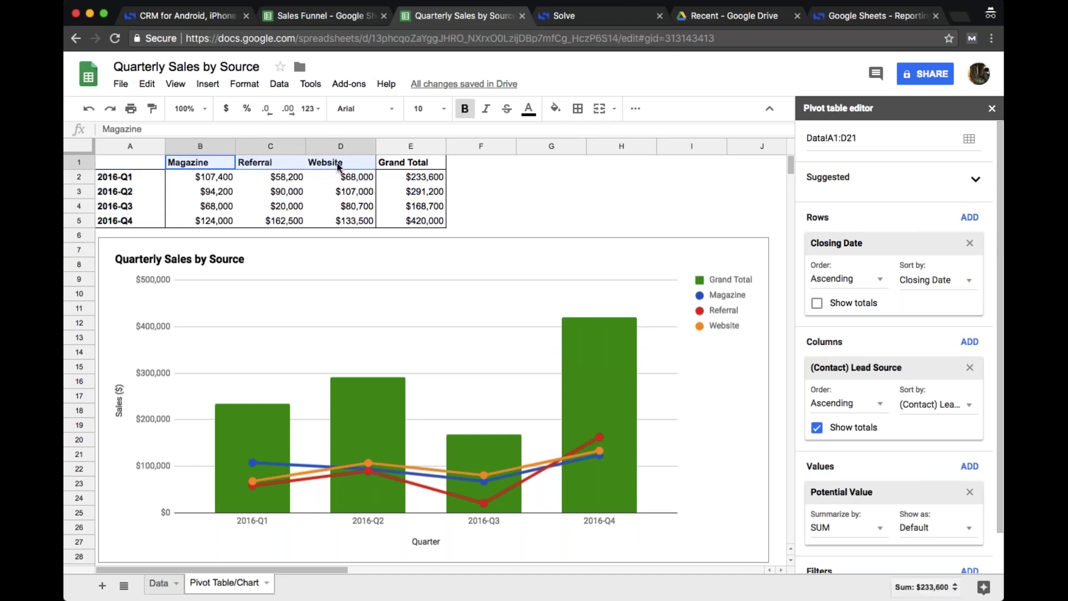
click(221, 182)
key(Down)
key(Down)
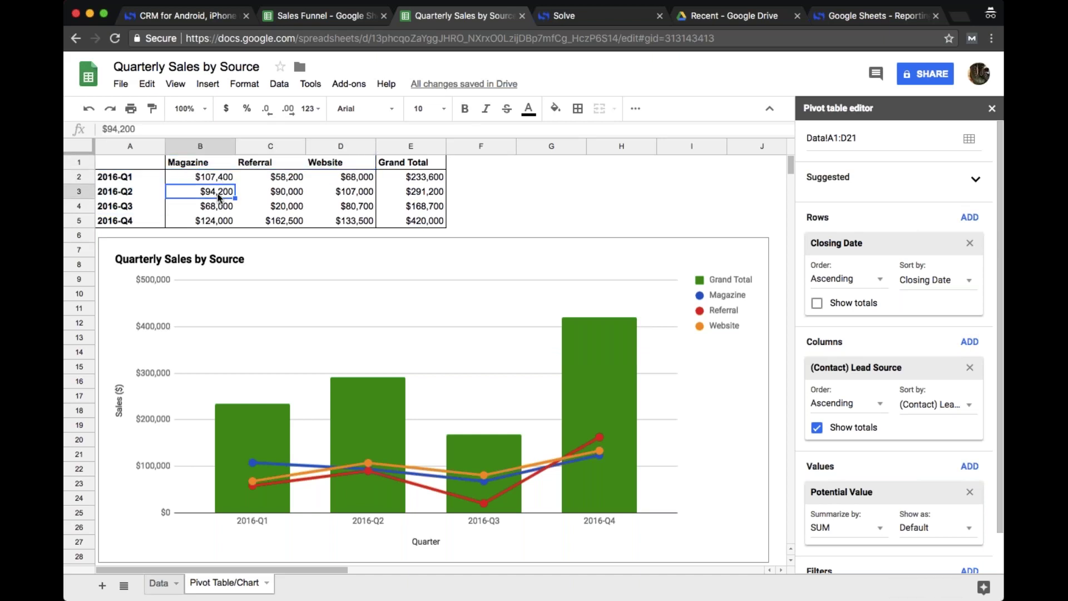
key(super+c)
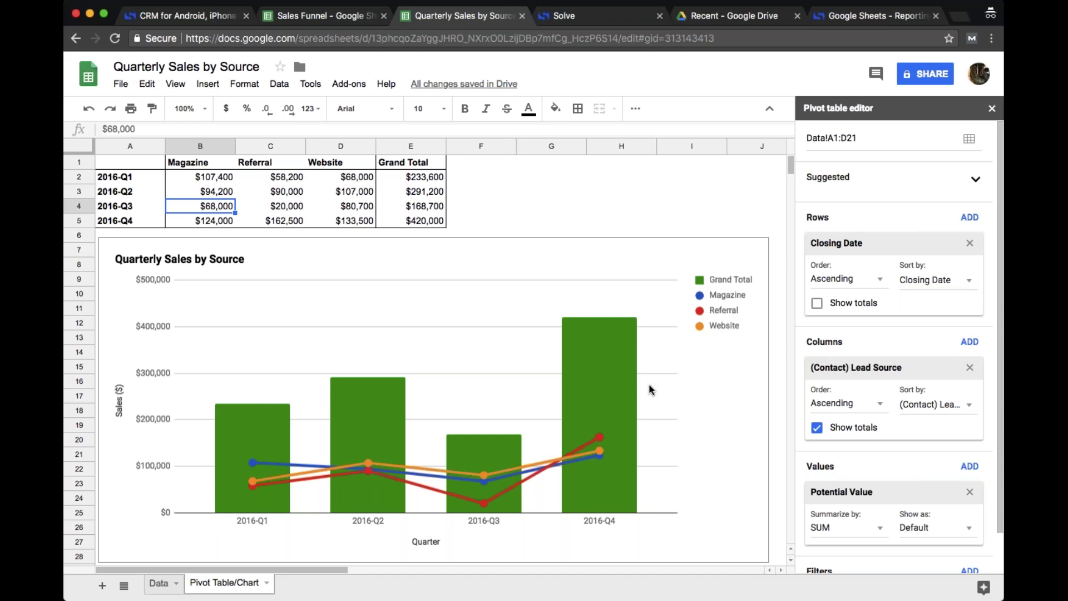
click(159, 582)
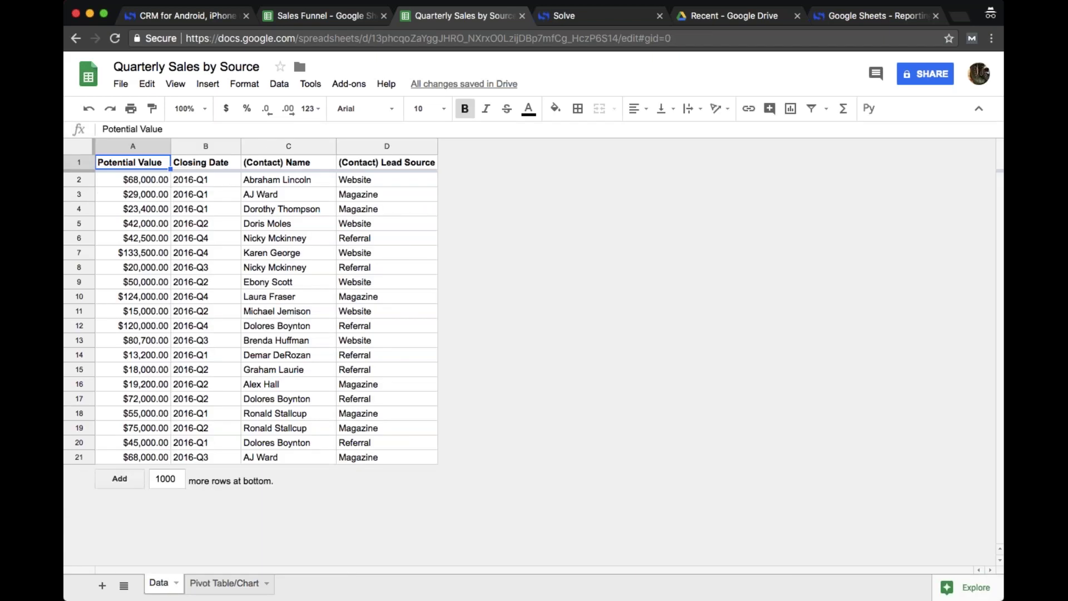
click(215, 583)
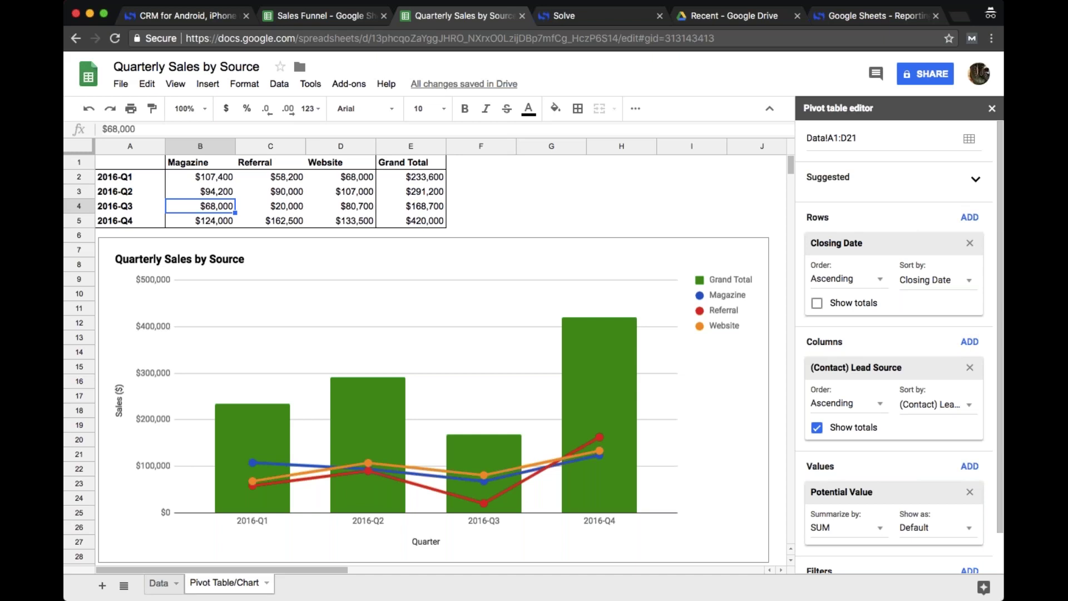
- Switch to Solve, open the contact's profile details for editing and check the Sales Stage options, choosing 3-Qualified
click(586, 22)
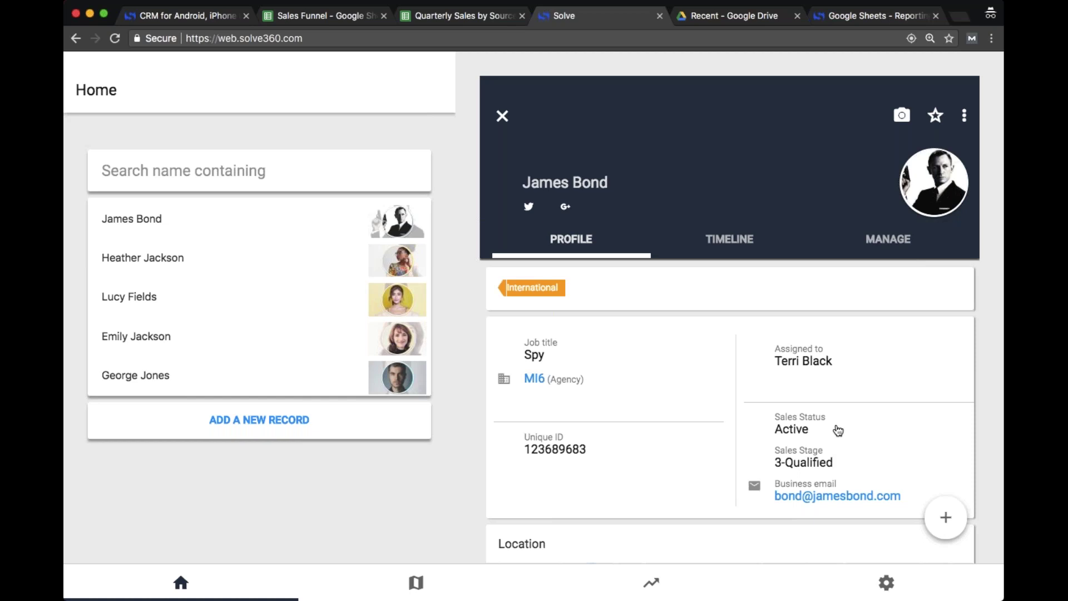
click(867, 339)
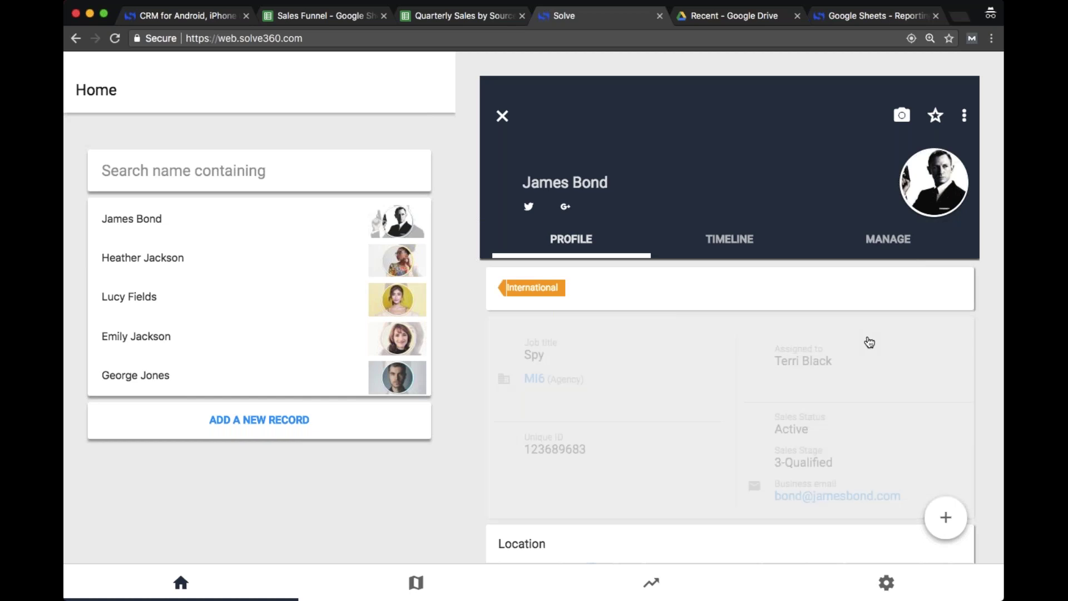
scroll(729, 350, down, 7)
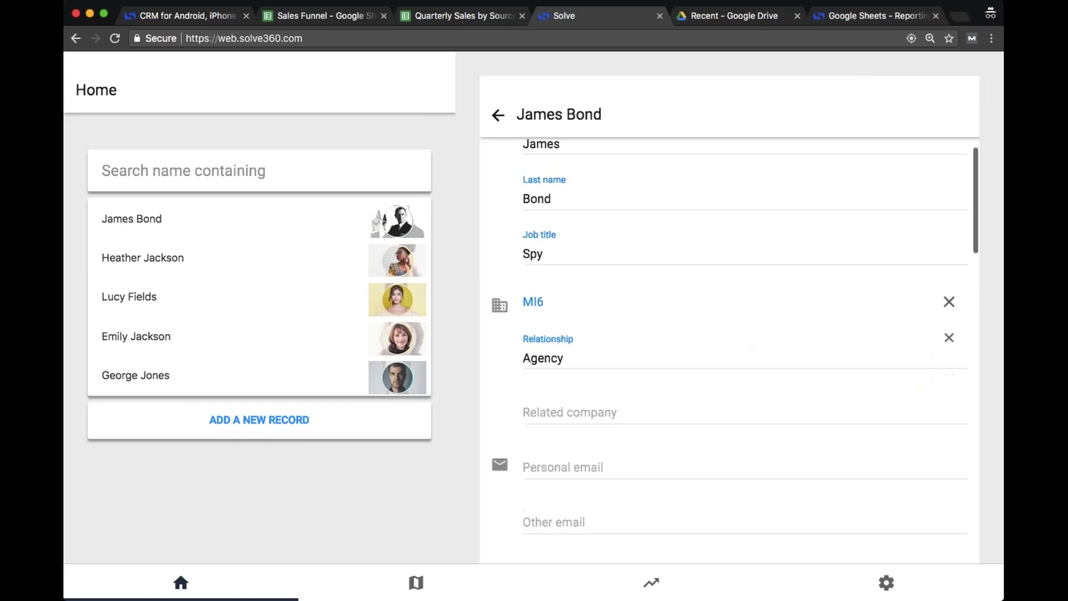
scroll(728, 351, down, 8)
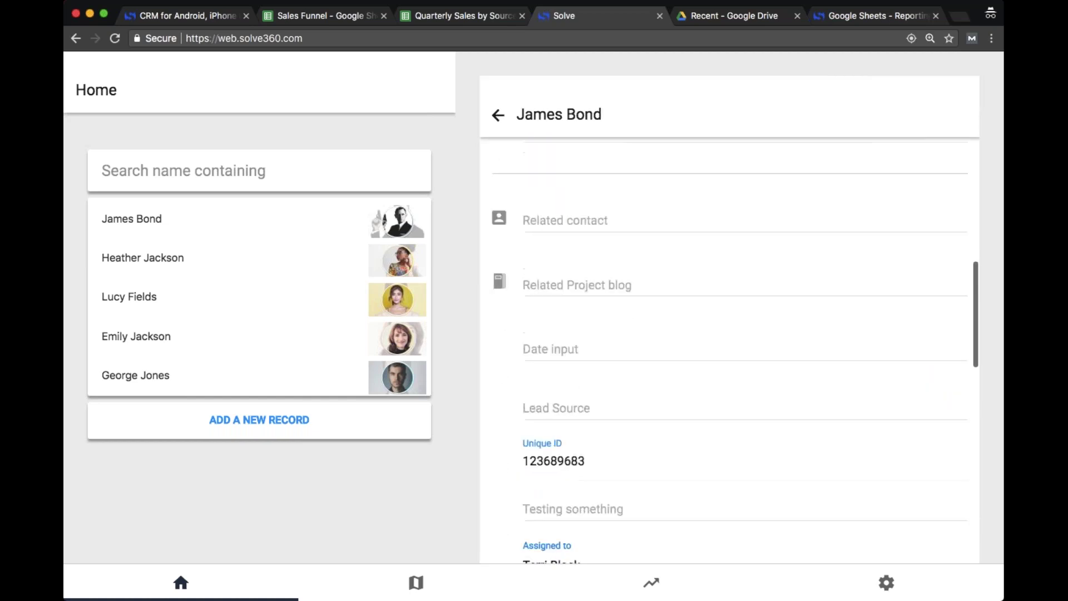
scroll(547, 359, down, 4)
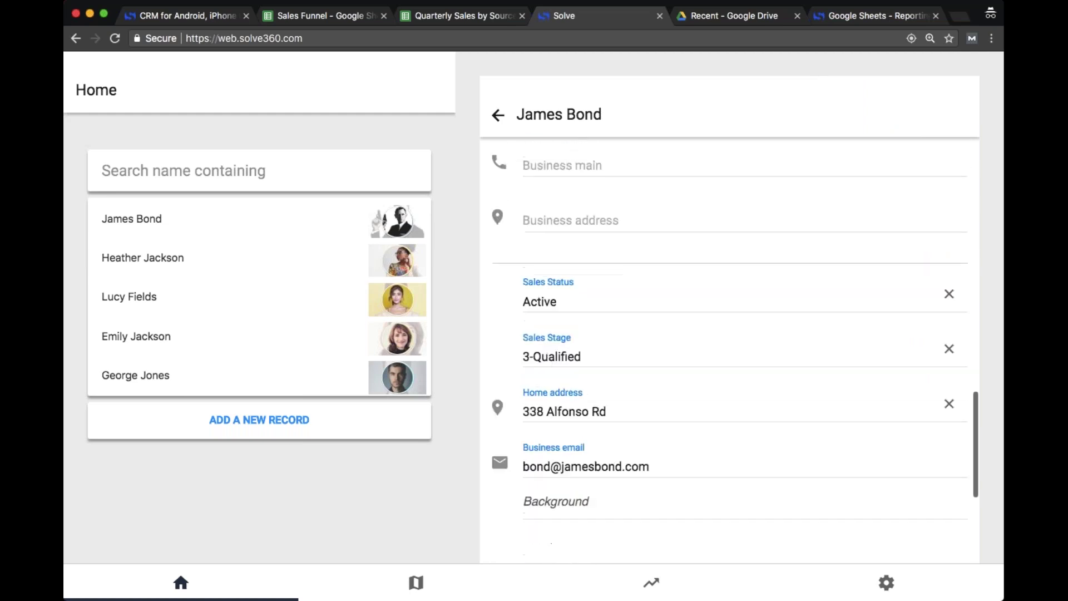
click(548, 359)
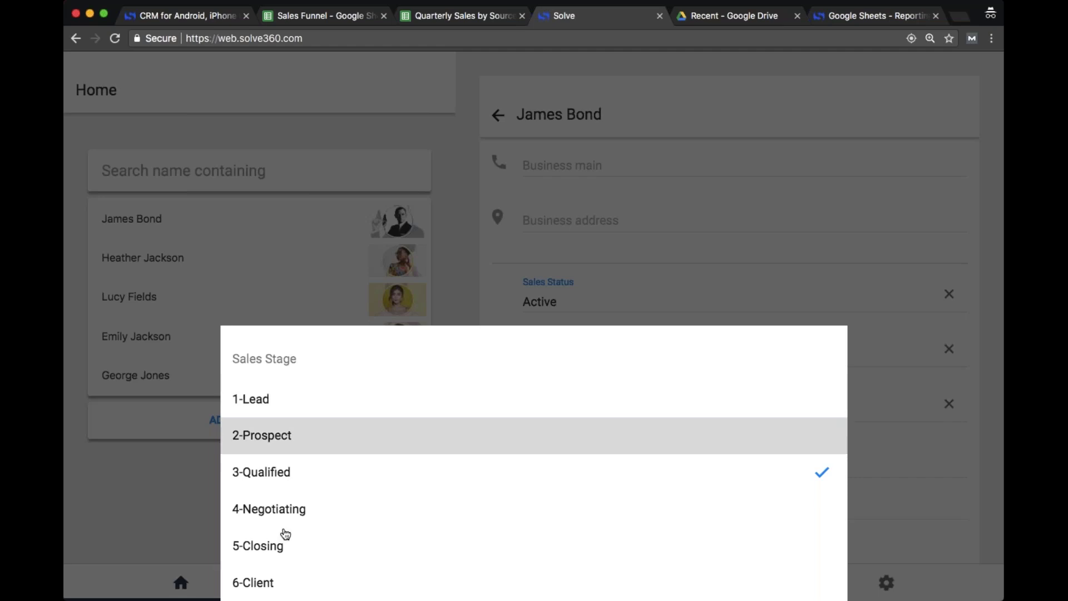
click(274, 473)
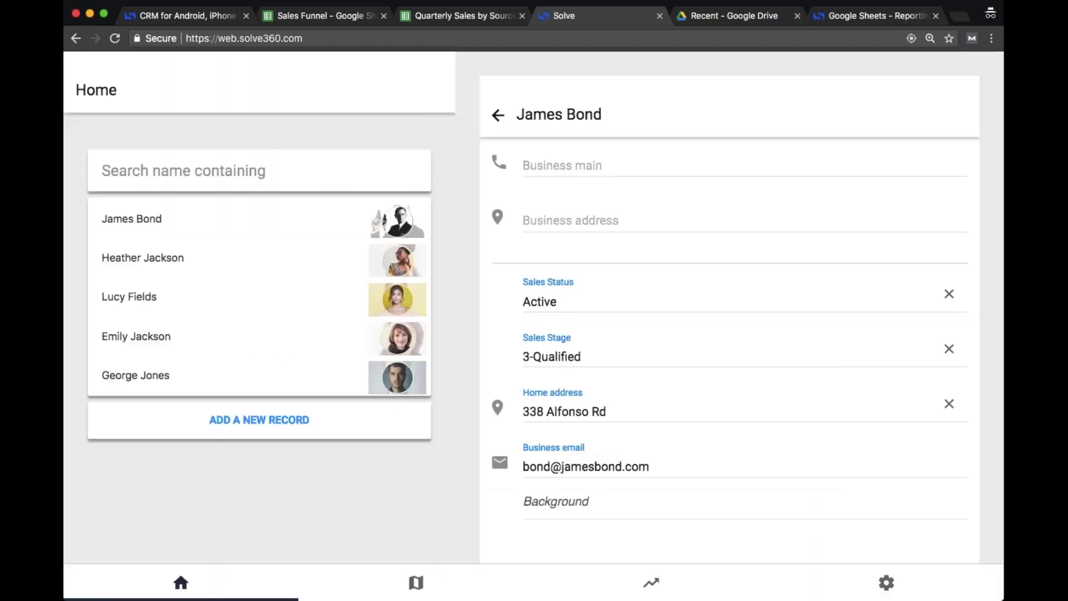
click(498, 117)
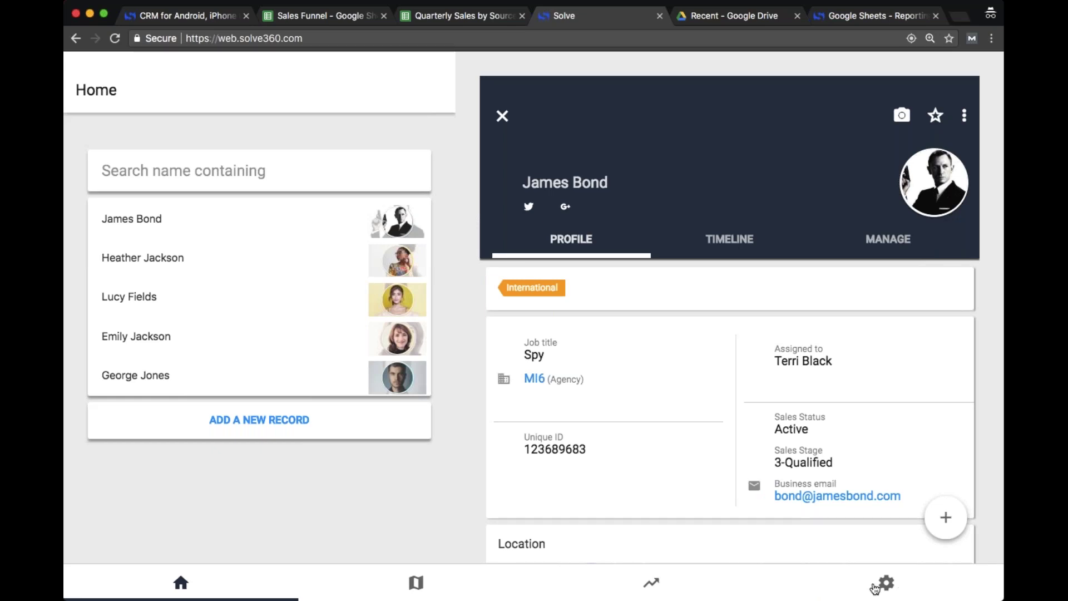
- Examine the customizable Contacts form fields in the Solve settings, including the Sales Status options, and return to the contact record
click(887, 584)
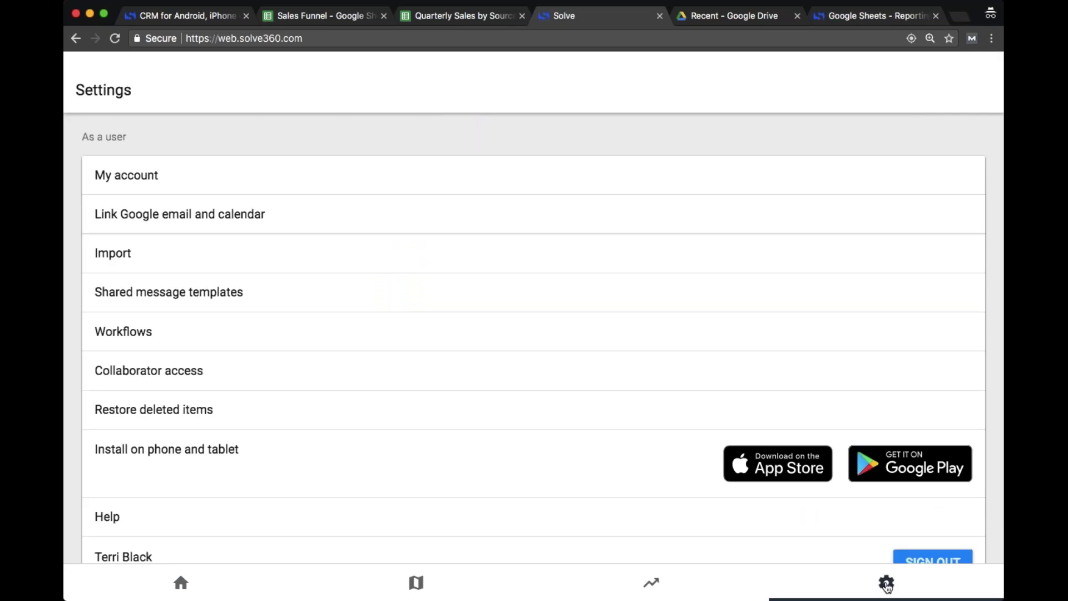
scroll(406, 248, down, 2)
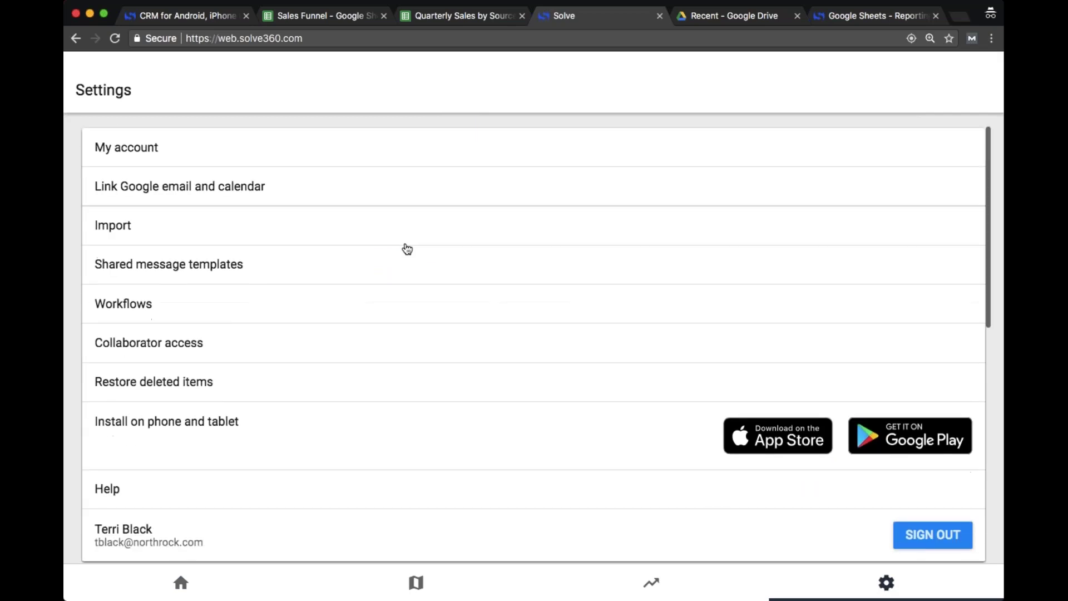
scroll(407, 249, down, 10)
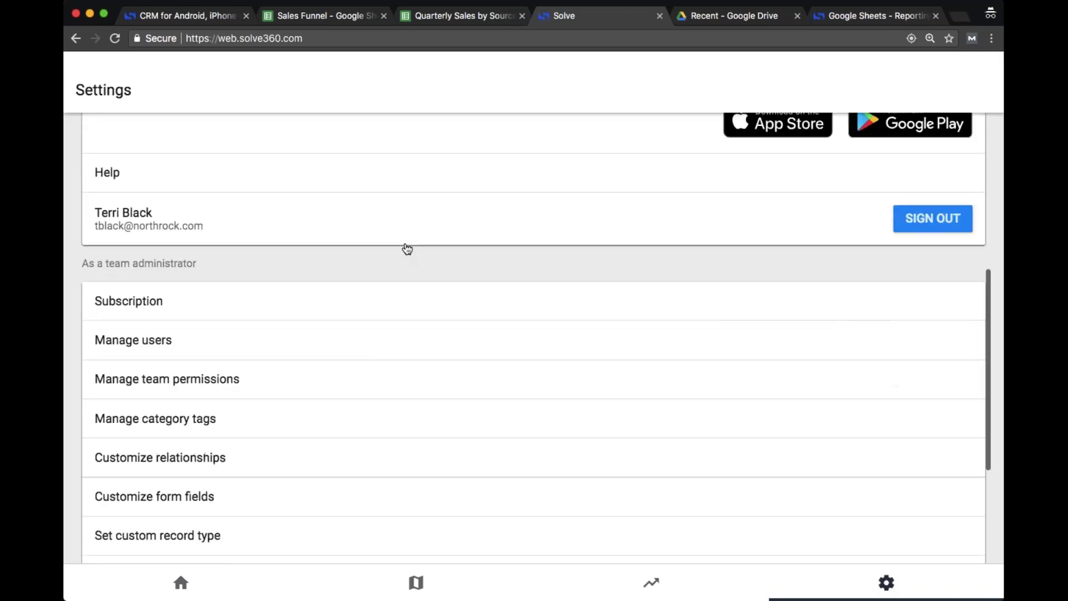
scroll(407, 249, down, 2)
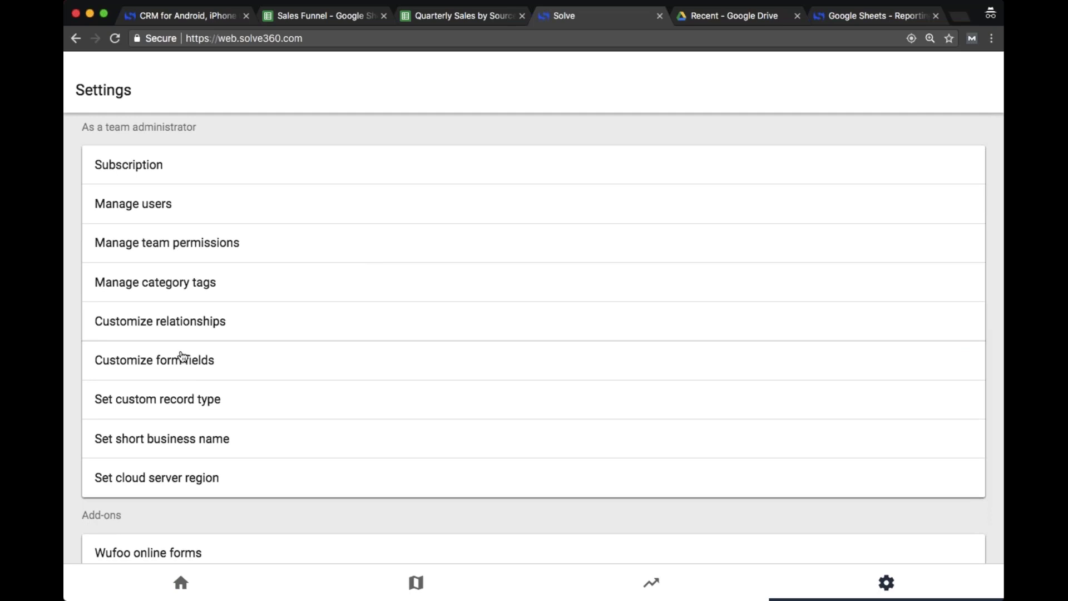
click(208, 367)
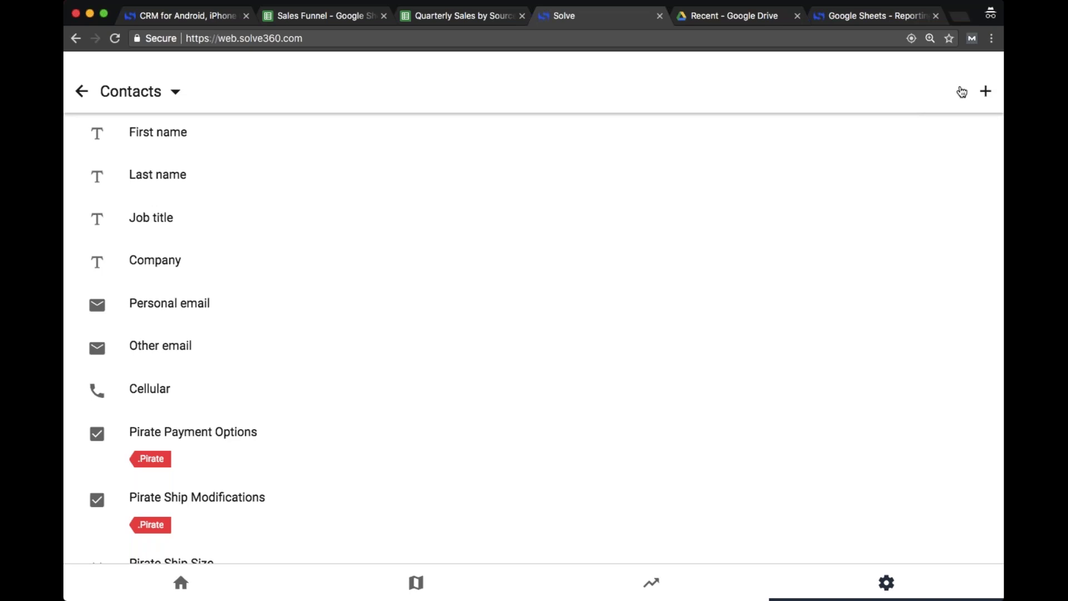
scroll(205, 191, down, 10)
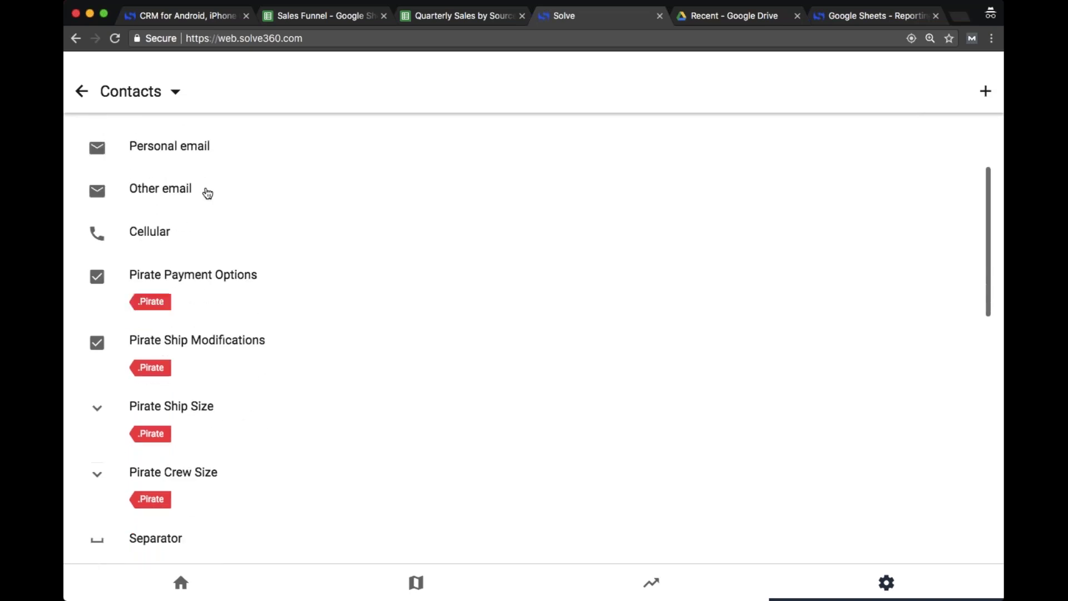
scroll(206, 191, down, 9)
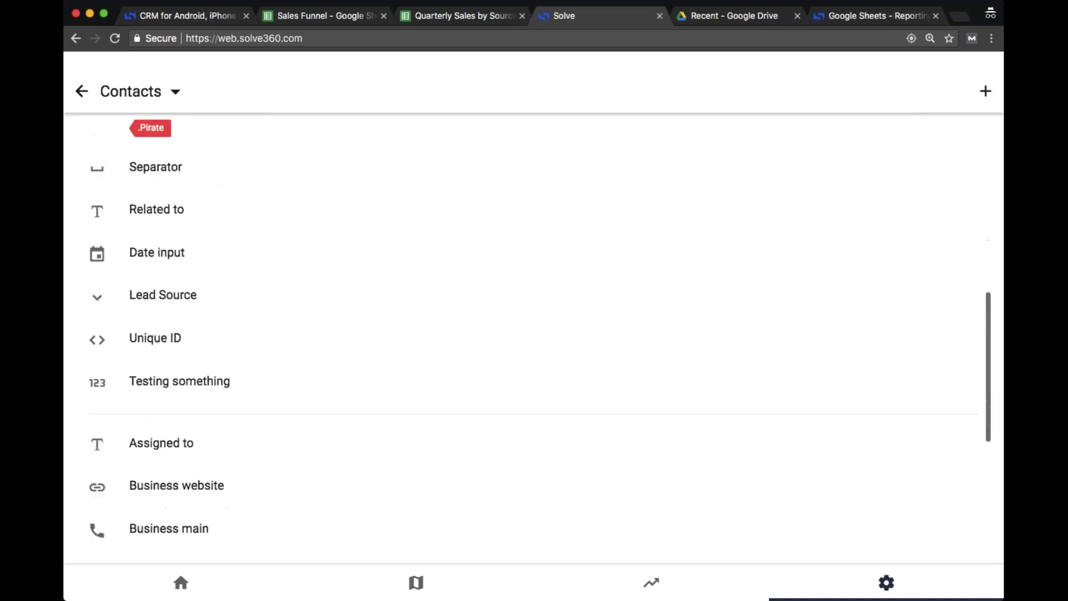
scroll(539, 341, down, 3)
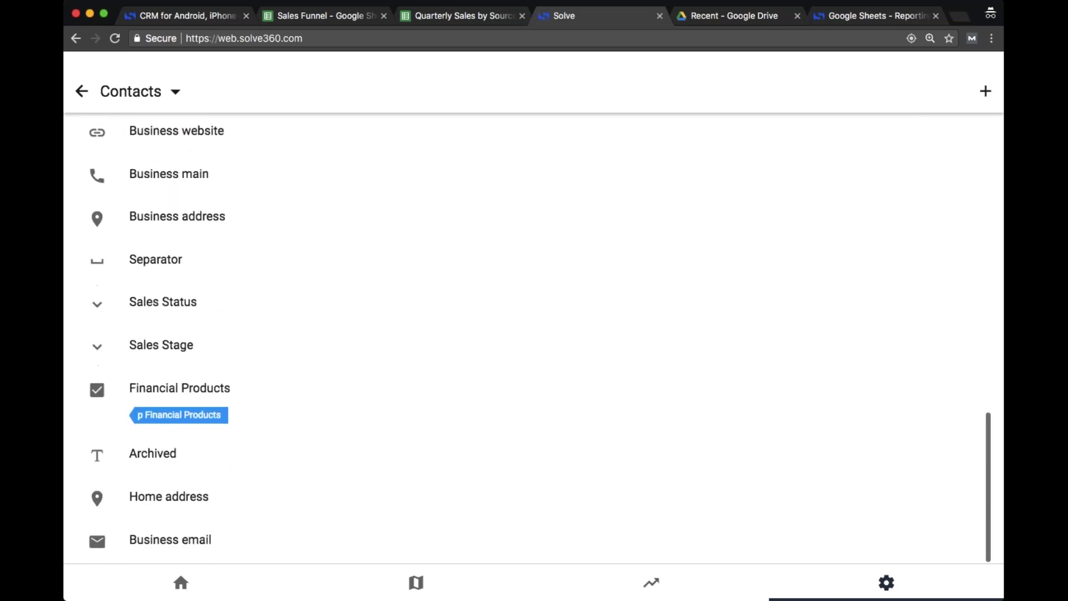
click(162, 307)
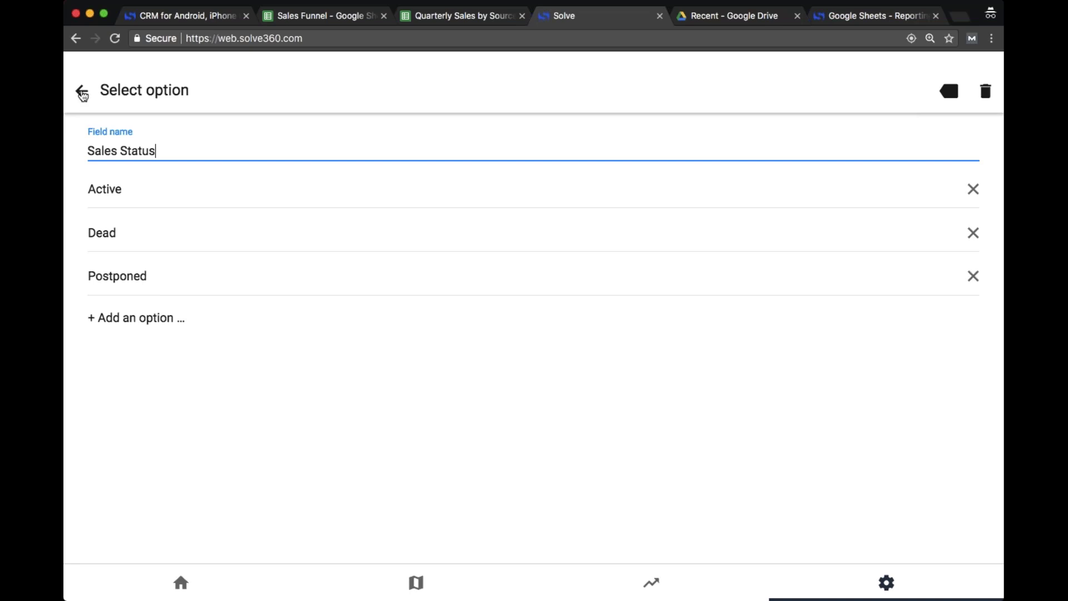
click(82, 92)
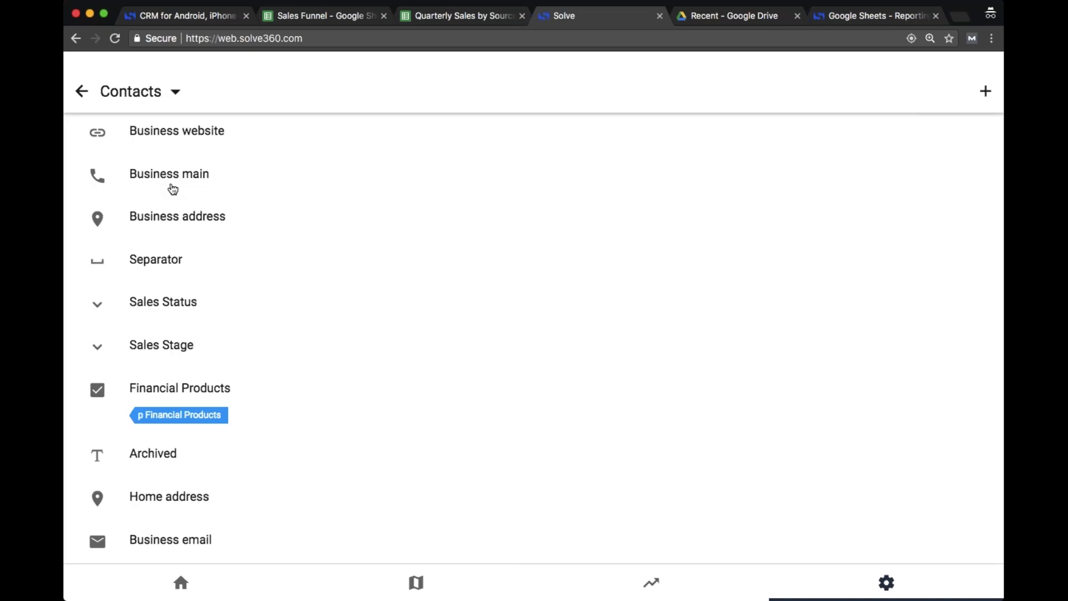
click(82, 92)
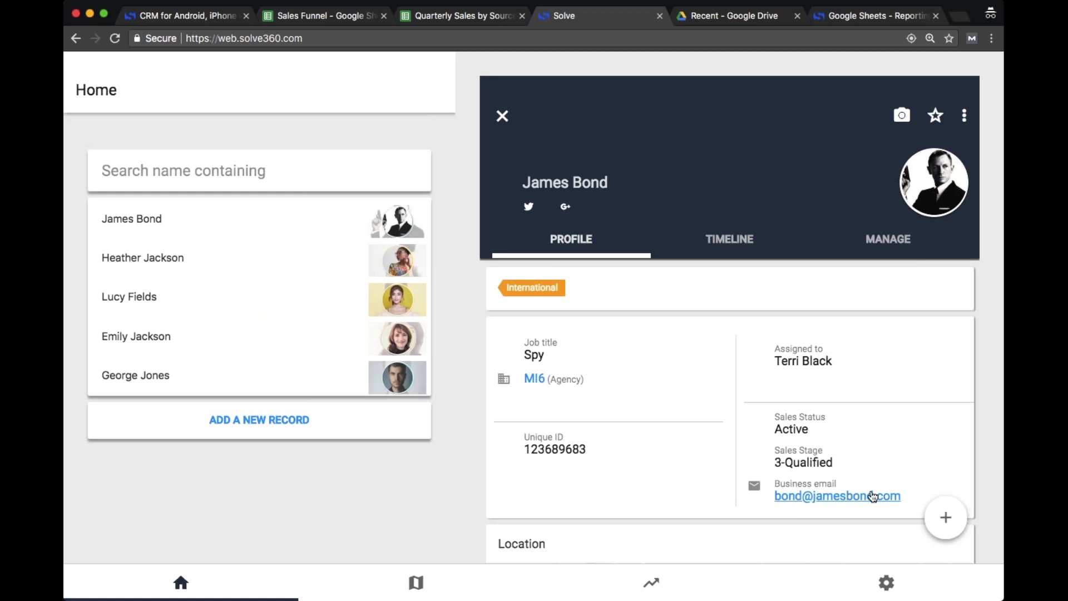
- Switch to Google Drive, create a blank Google Sheets spreadsheet and name it Sales Pipeline Report
click(718, 17)
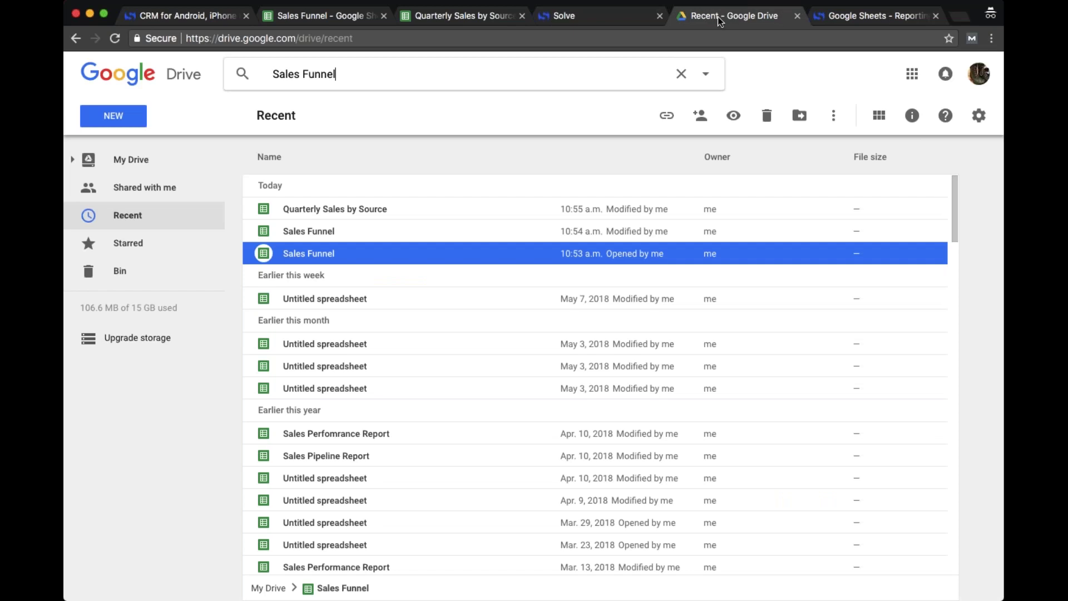
click(125, 119)
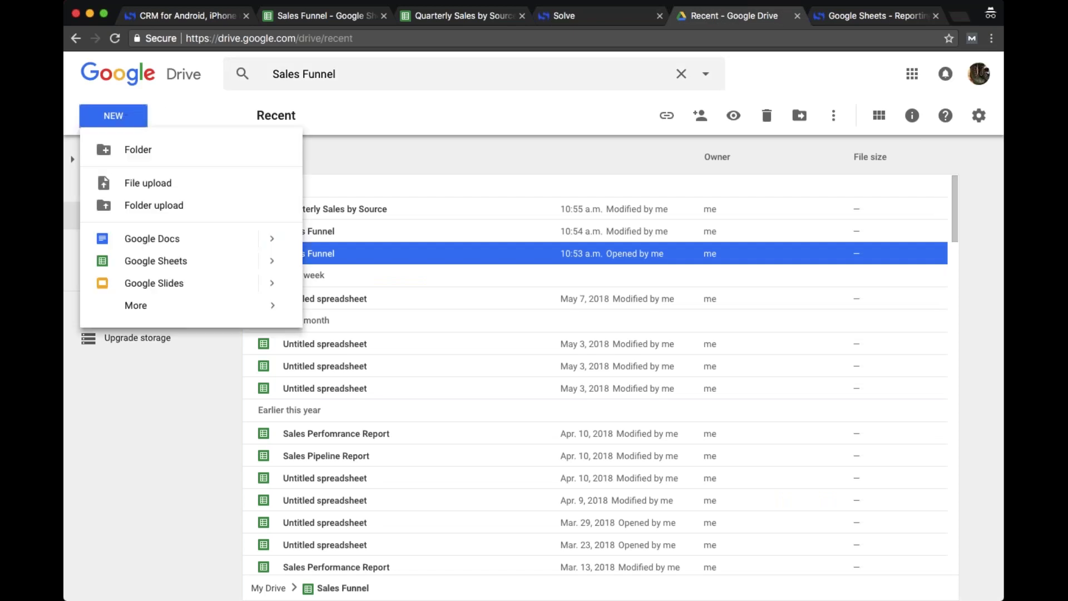
click(148, 261)
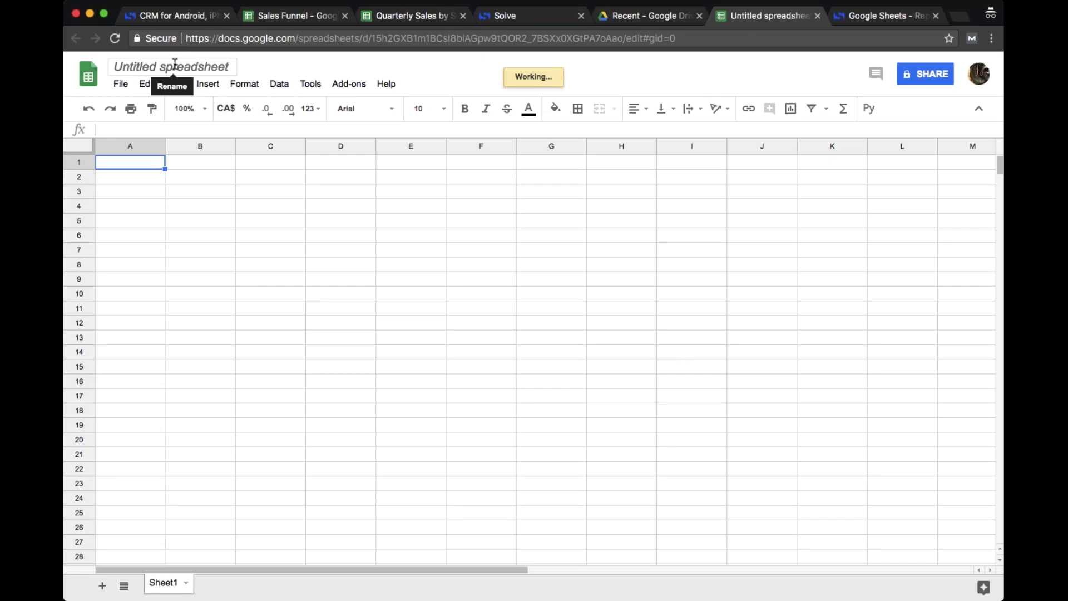
click(176, 64)
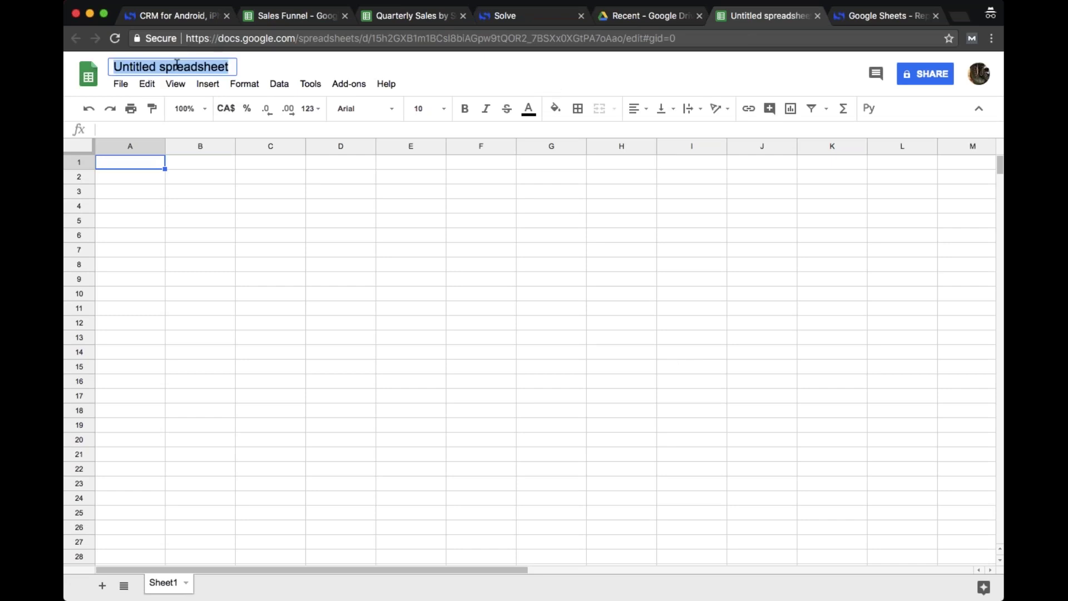
text(Sales Pipeline Report)
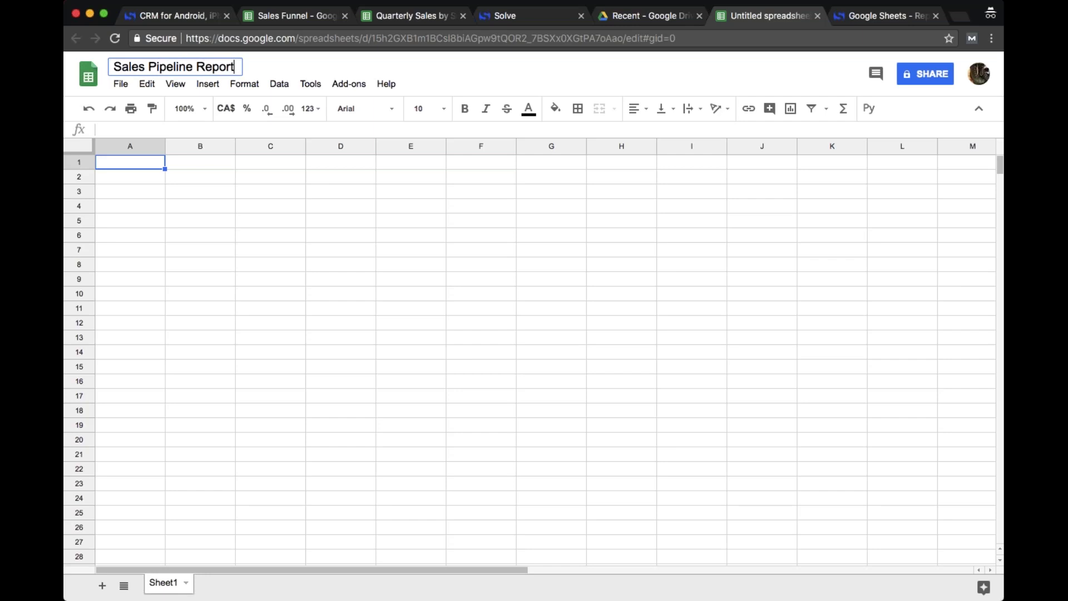
key(Return)
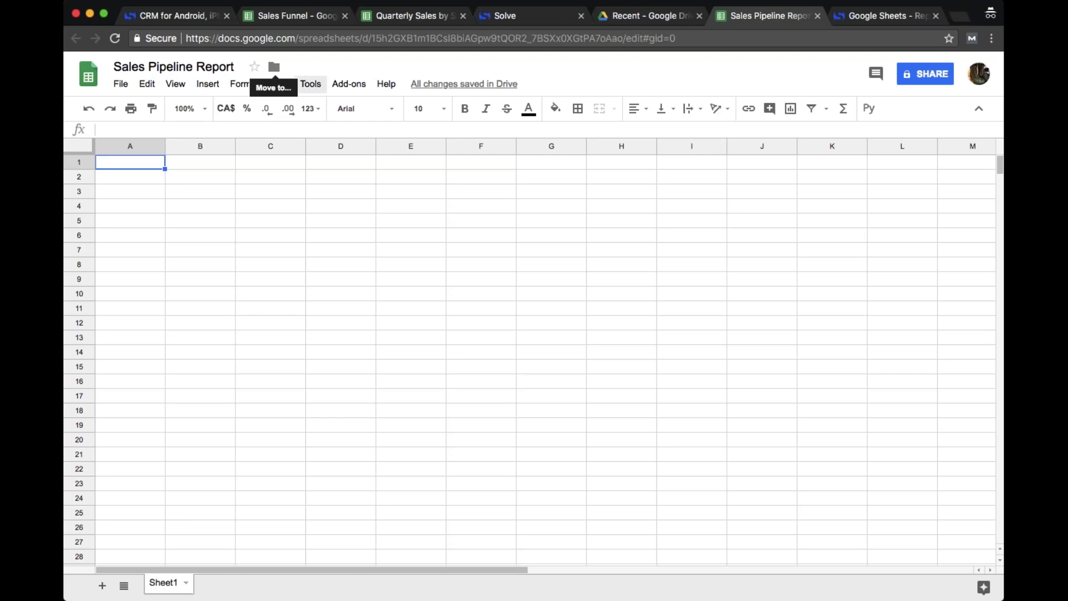
- Search the add-ons gallery for Solve to check the Solve Report Builder listing, and close the gallery
click(347, 85)
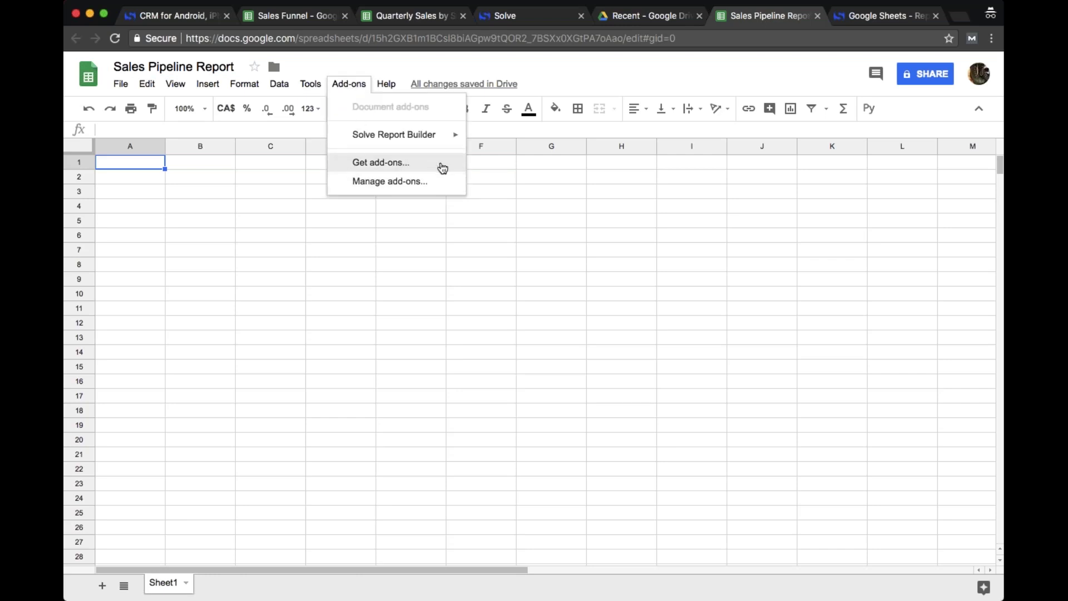
click(410, 163)
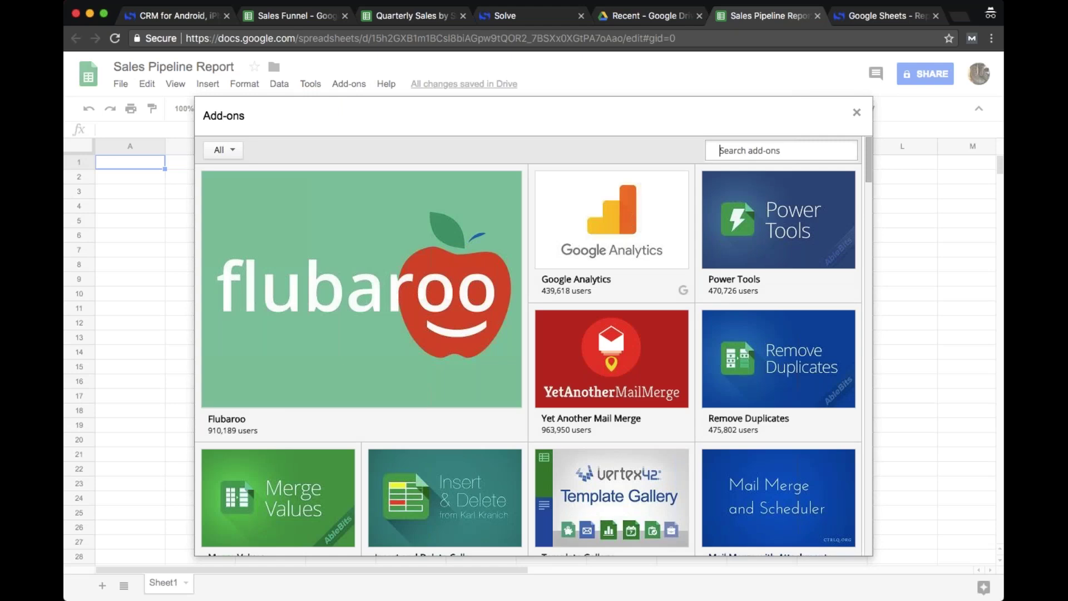
text(Solve)
key(Return)
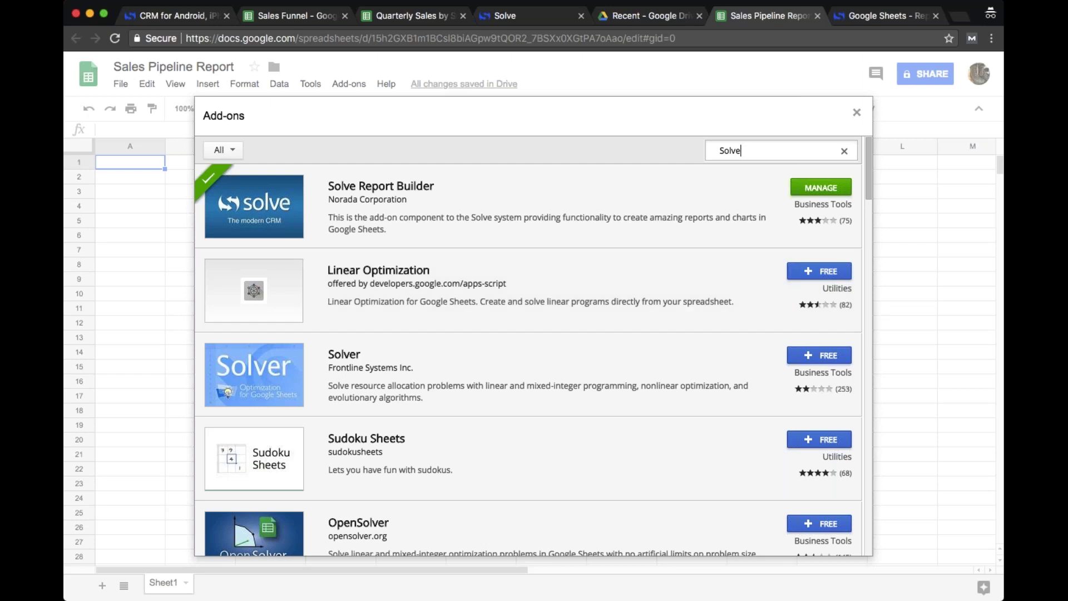
click(857, 112)
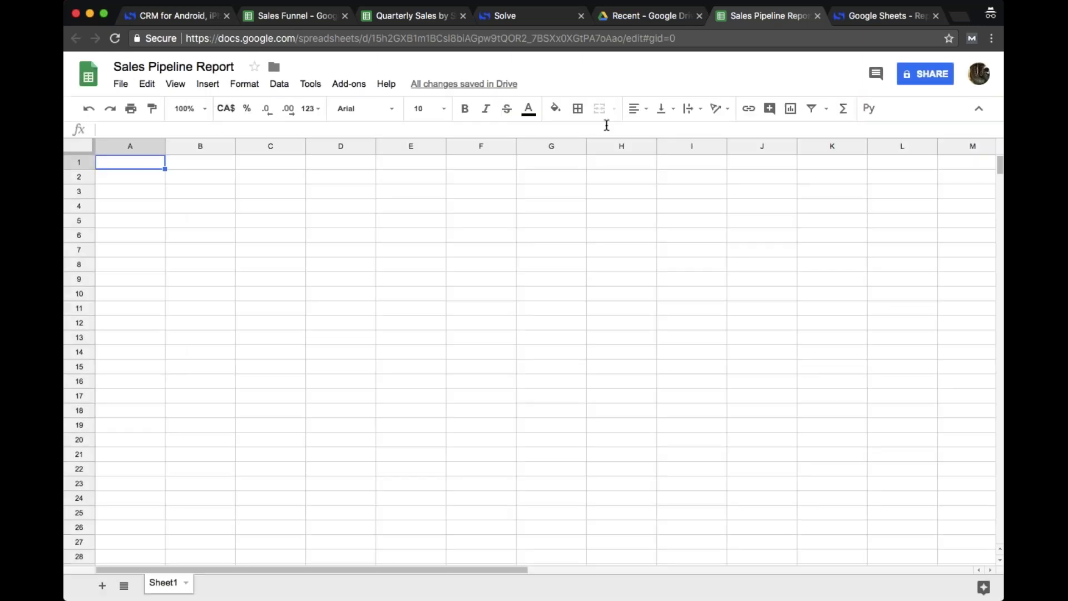
- Open report customization in the Solve Report Builder add-on and set the report type to Contacts
click(349, 84)
mouse_move(369, 143)
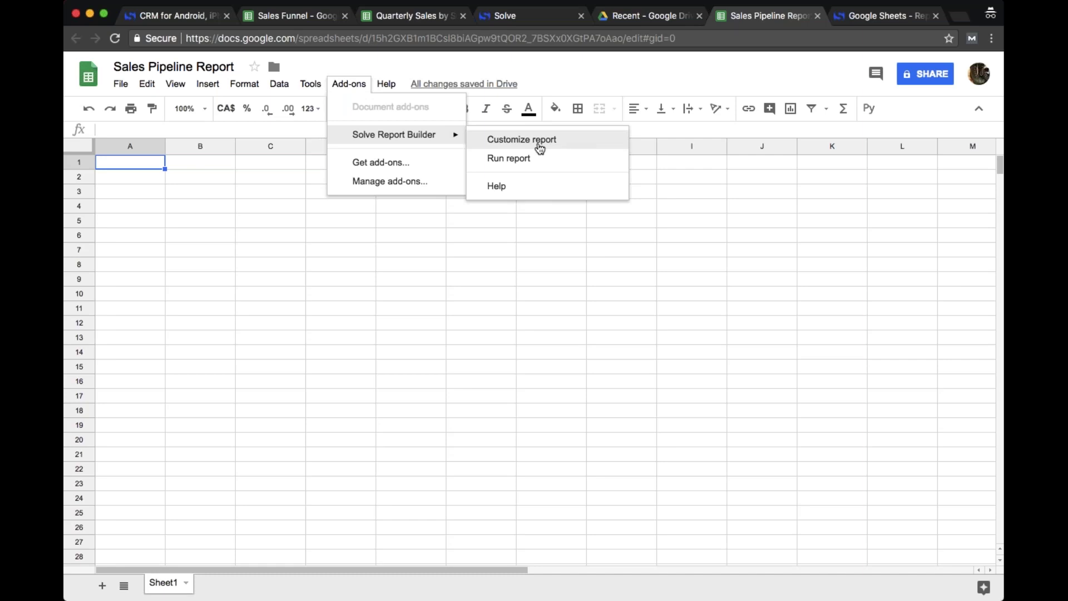
click(571, 144)
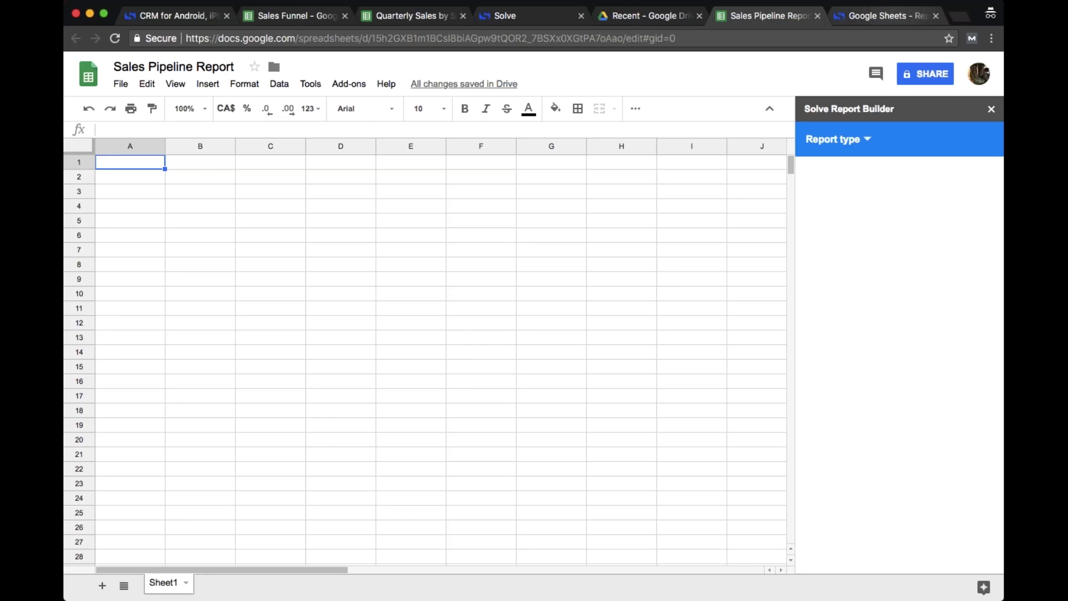
click(870, 146)
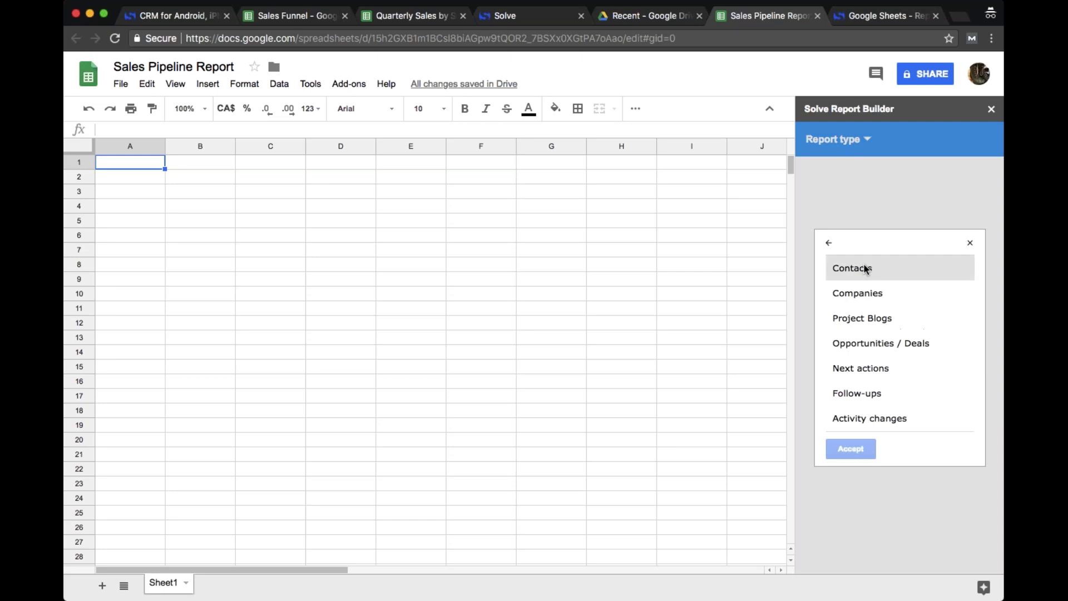
click(899, 269)
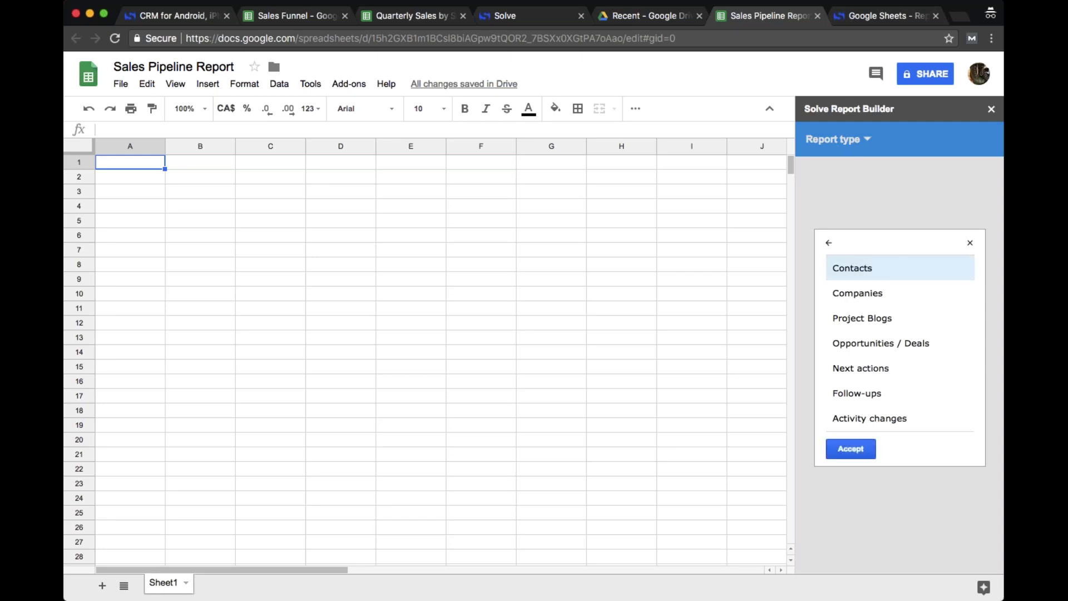
click(852, 449)
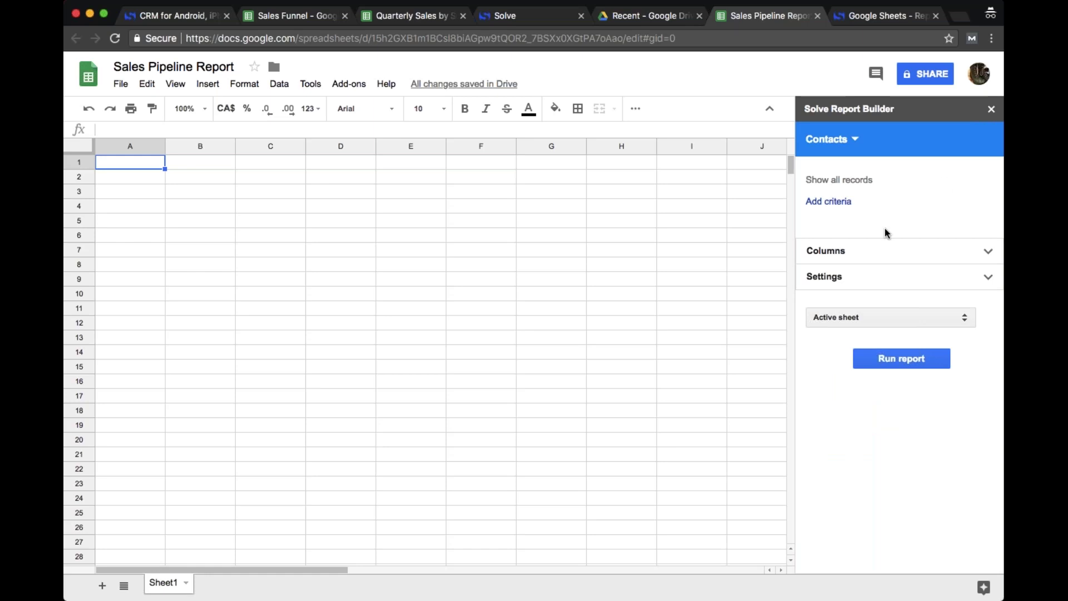
- Add a report criterion requiring the custom field Sales Stage to be not empty
click(821, 203)
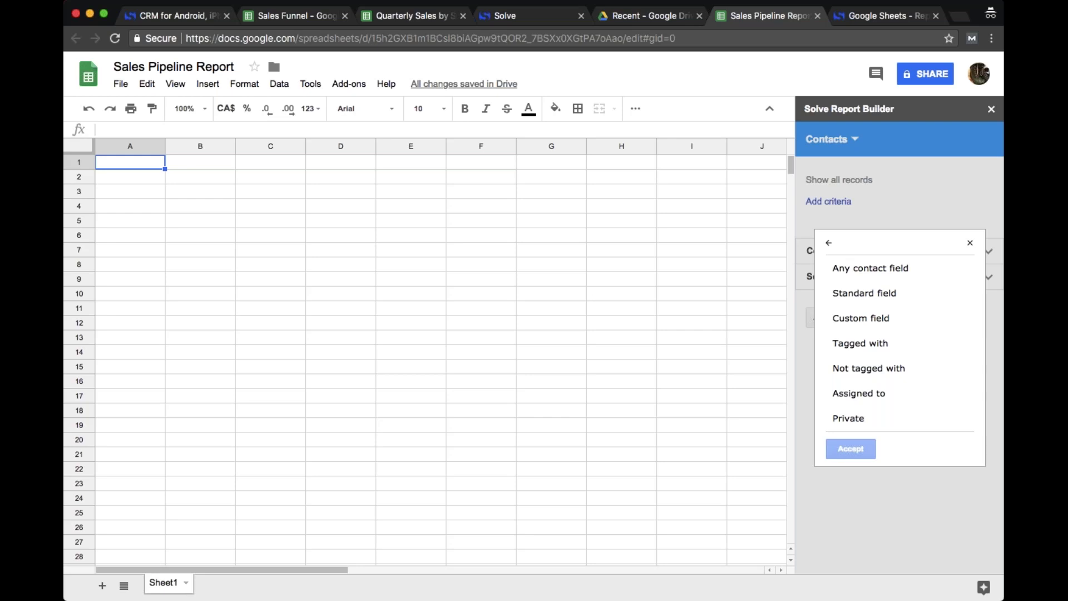
click(902, 315)
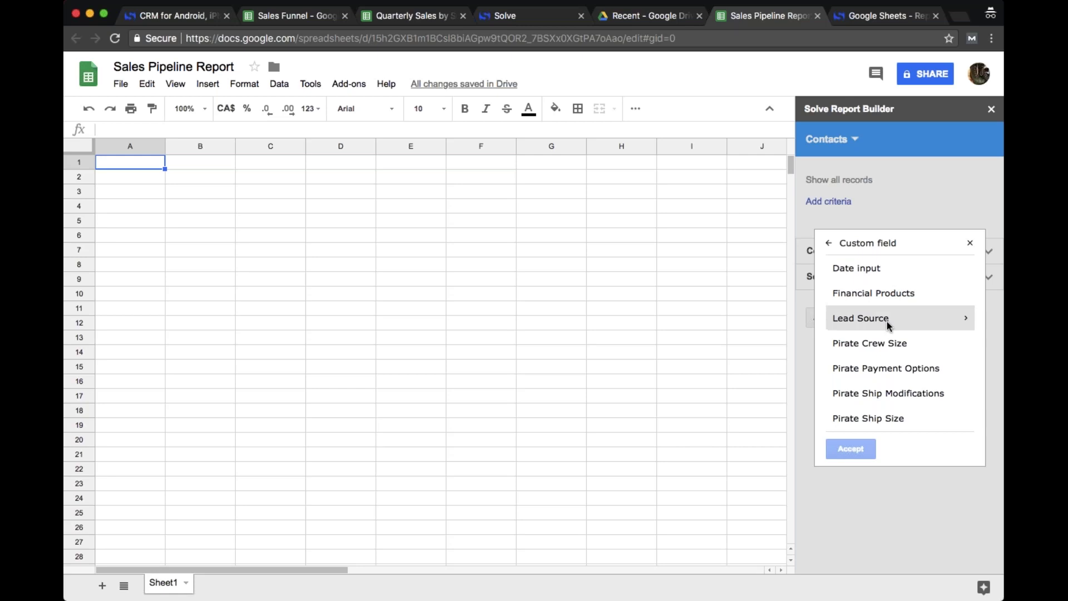
scroll(896, 343, down, 2)
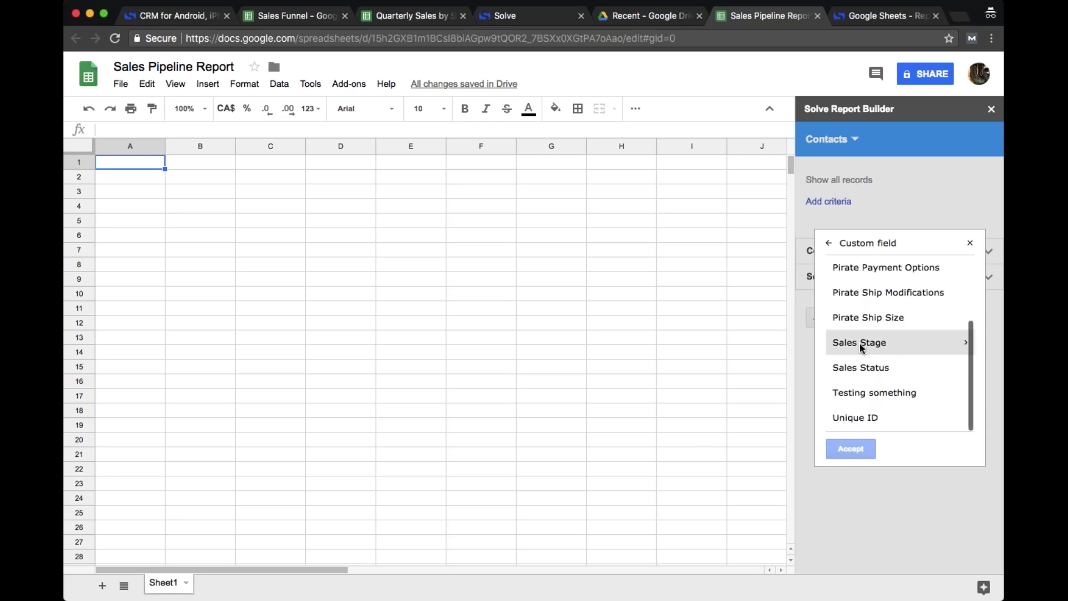
click(897, 342)
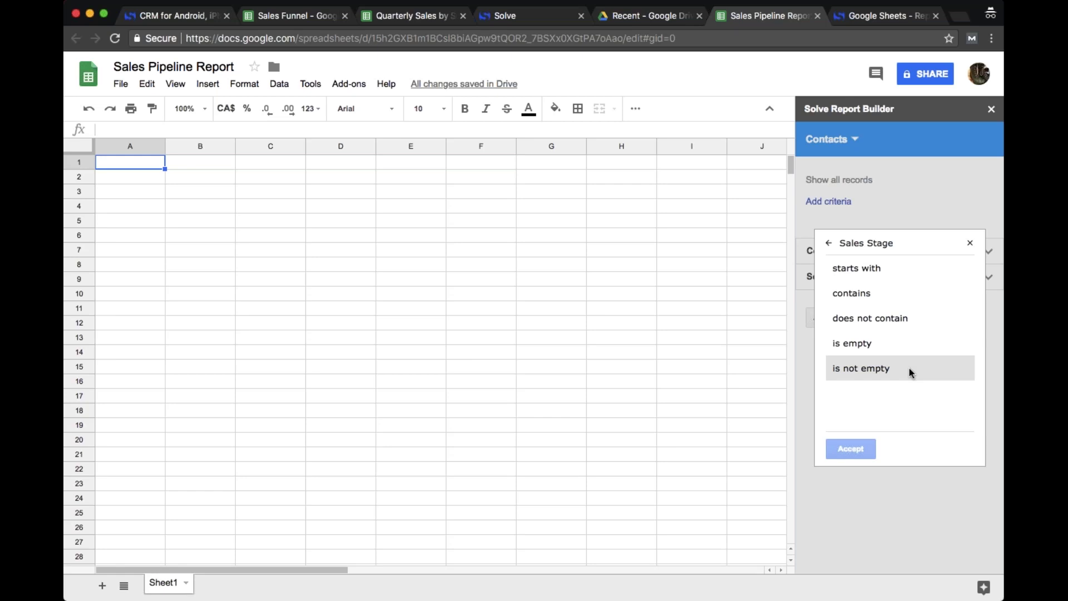
click(927, 371)
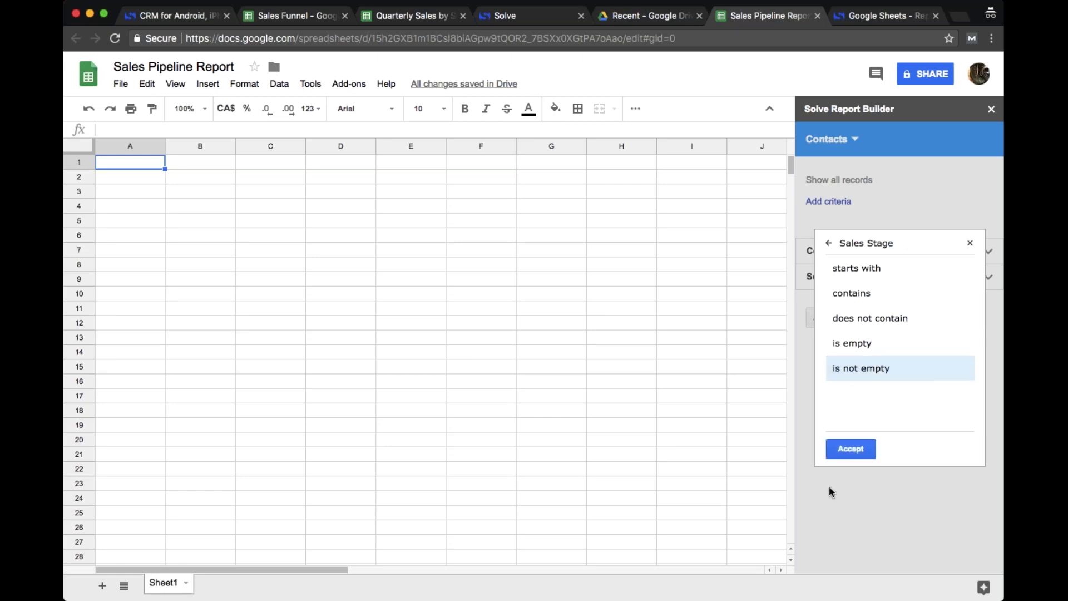
click(845, 451)
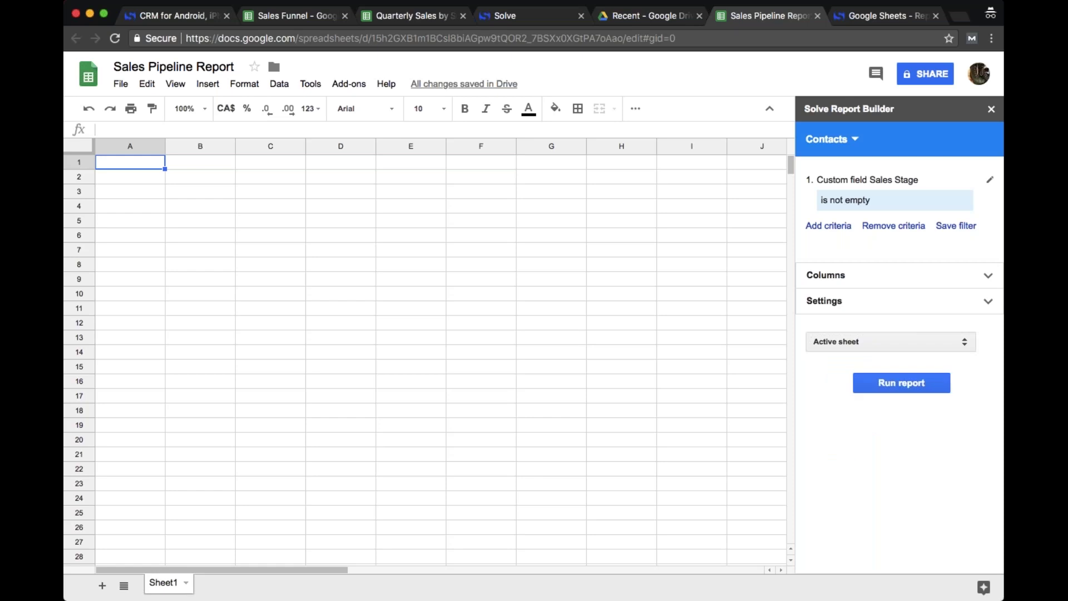
- Add a second report criterion requiring the custom field Sales Status to be not empty
click(829, 226)
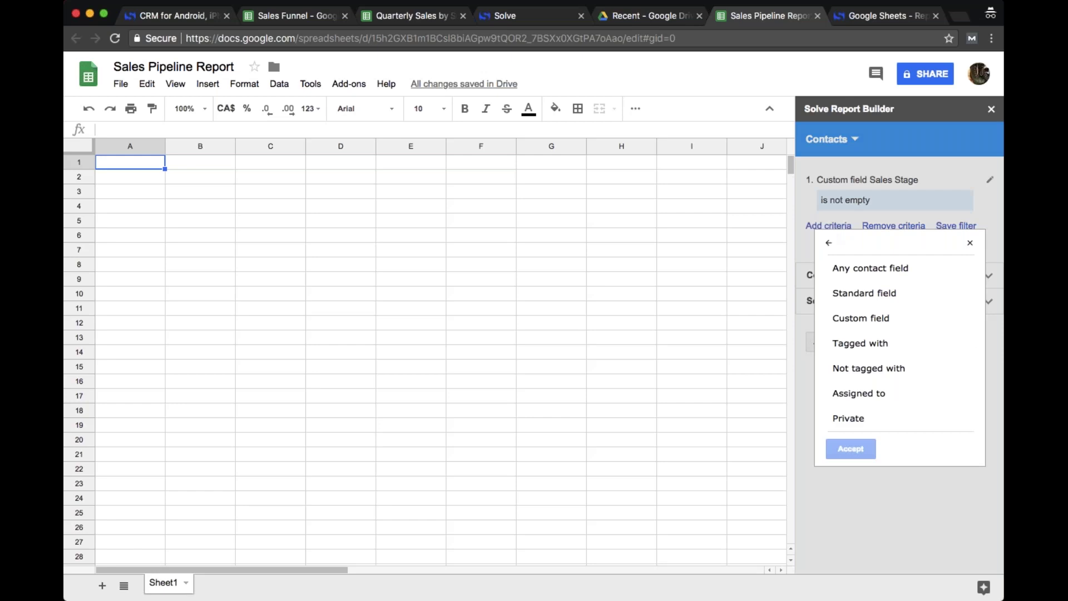
click(869, 322)
scroll(877, 331, down, 3)
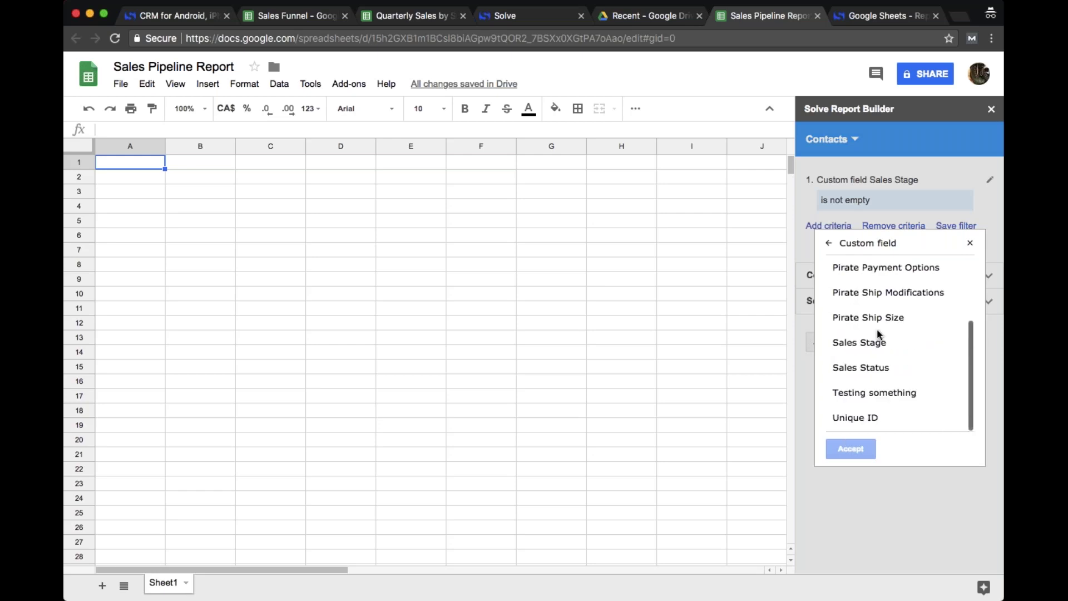
click(913, 376)
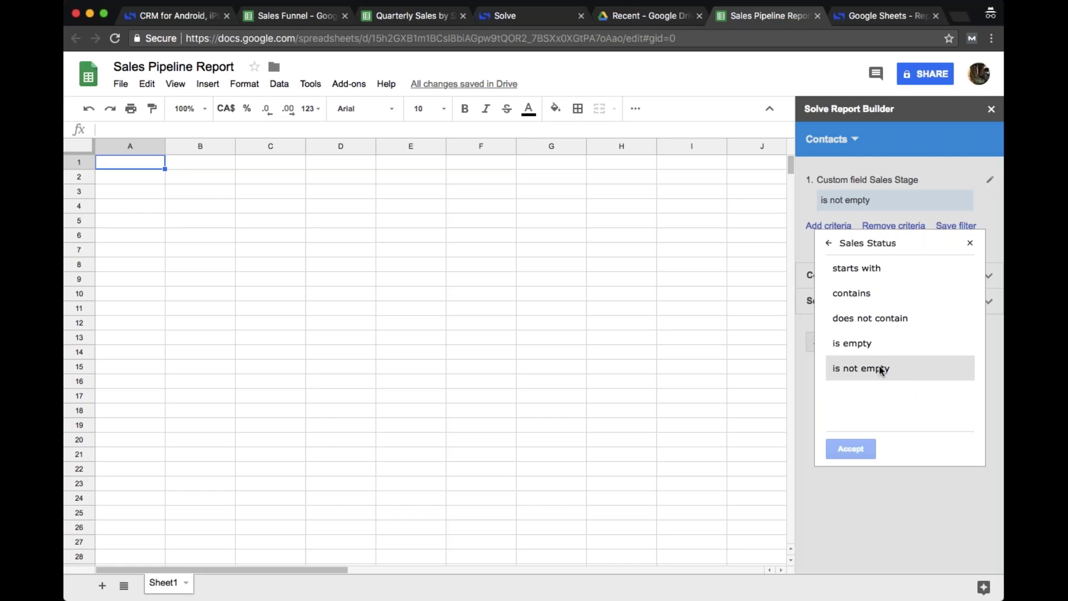
click(924, 369)
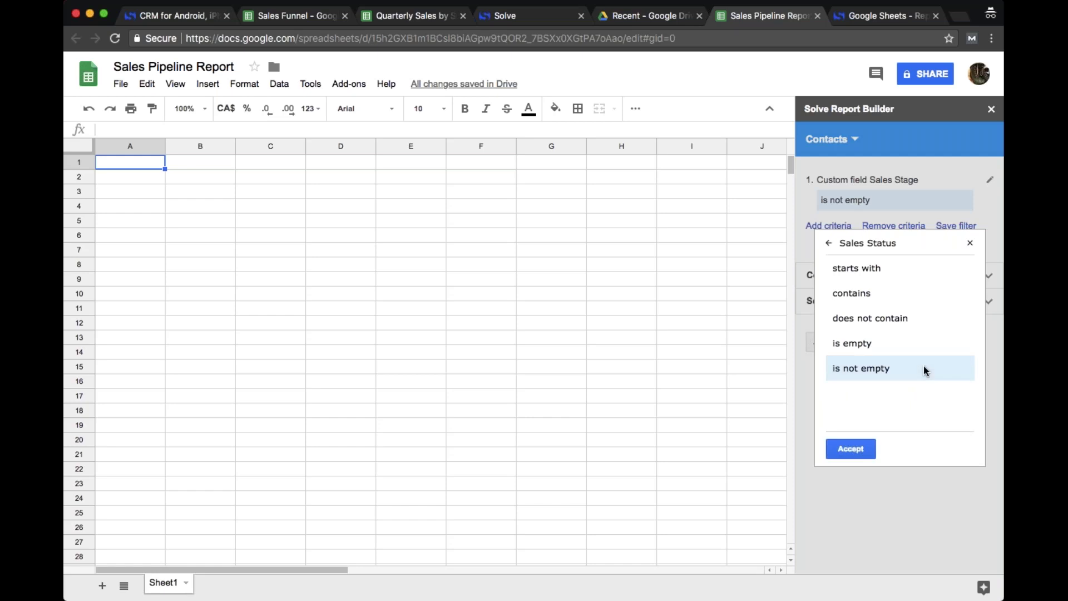
click(858, 447)
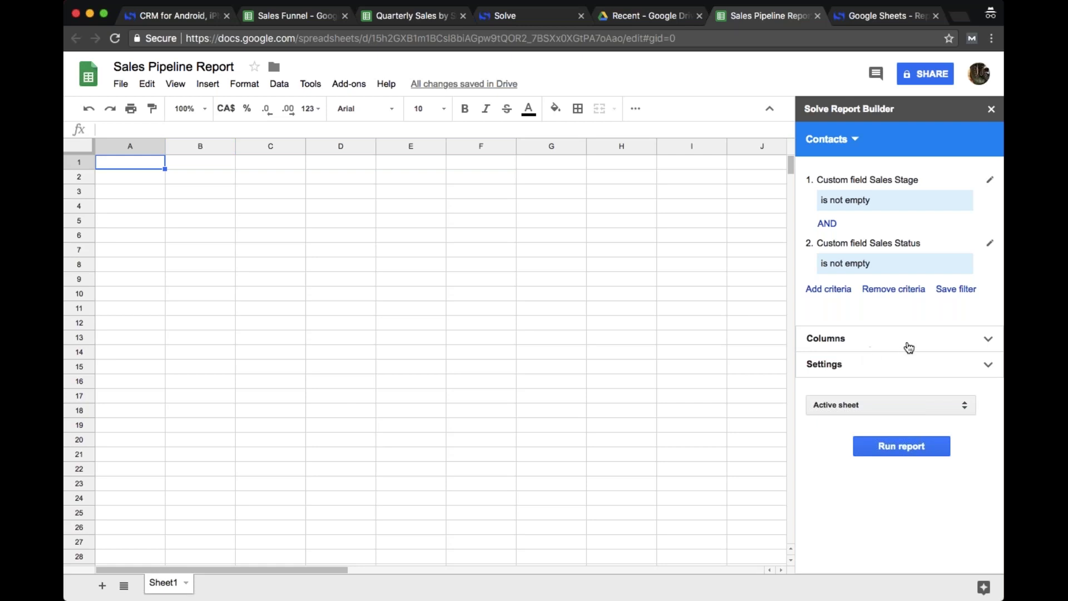
- Include the custom fields Sales Stage and Sales Status as report columns and run the report on the active sheet
click(990, 340)
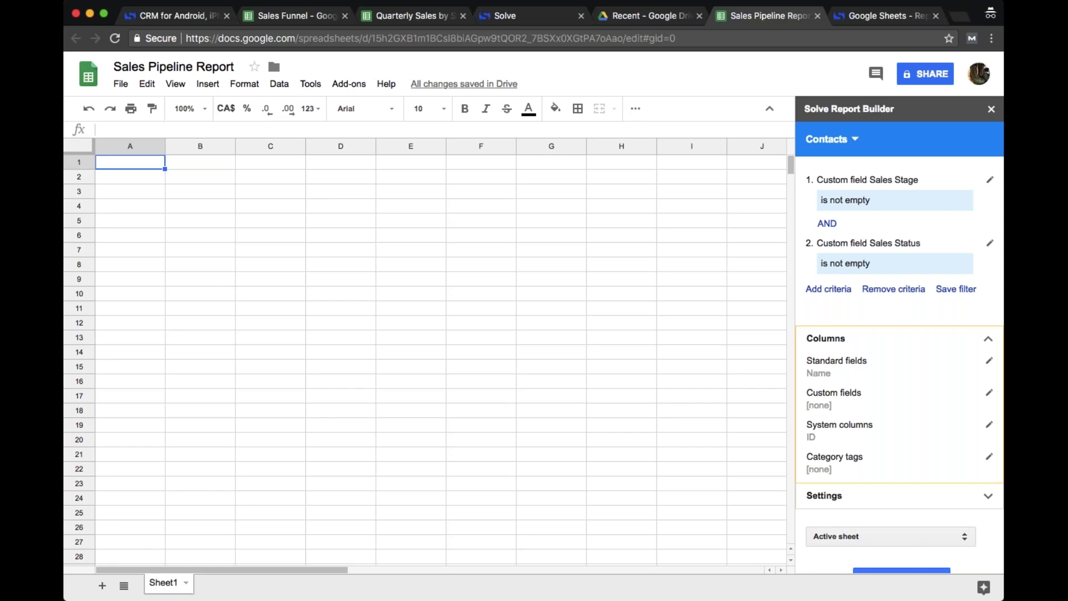
click(989, 393)
scroll(868, 299, down, 3)
click(845, 342)
click(845, 366)
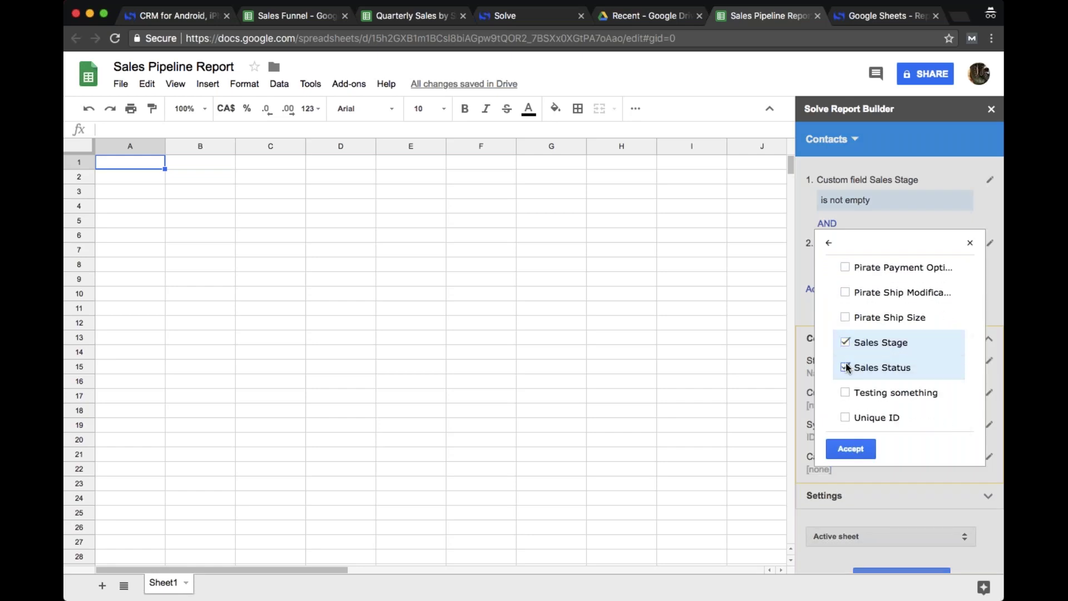
click(856, 449)
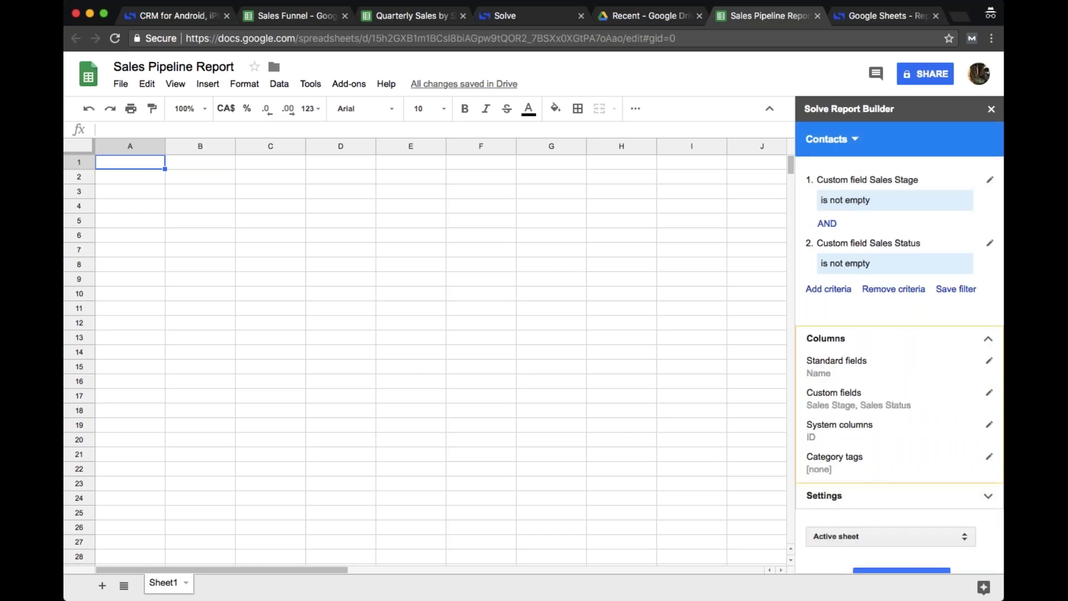
scroll(912, 305, down, 2)
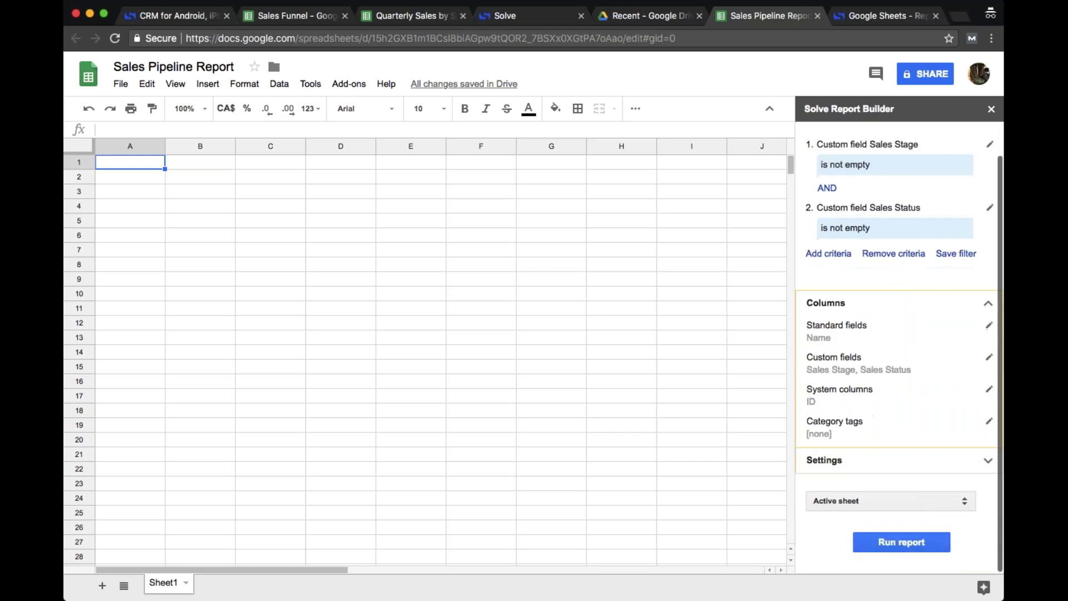
click(910, 546)
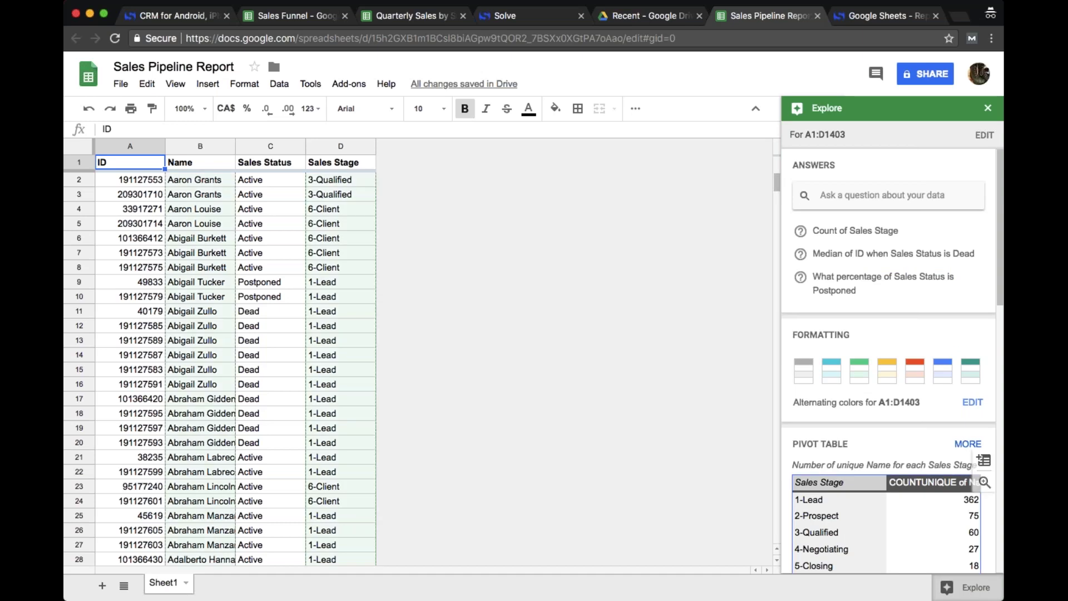
- Examine the suggested pivot table and the Sales Stage and Sales Status charts in Explore, and close Explore
scroll(890, 239, down, 2)
scroll(897, 369, down, 2)
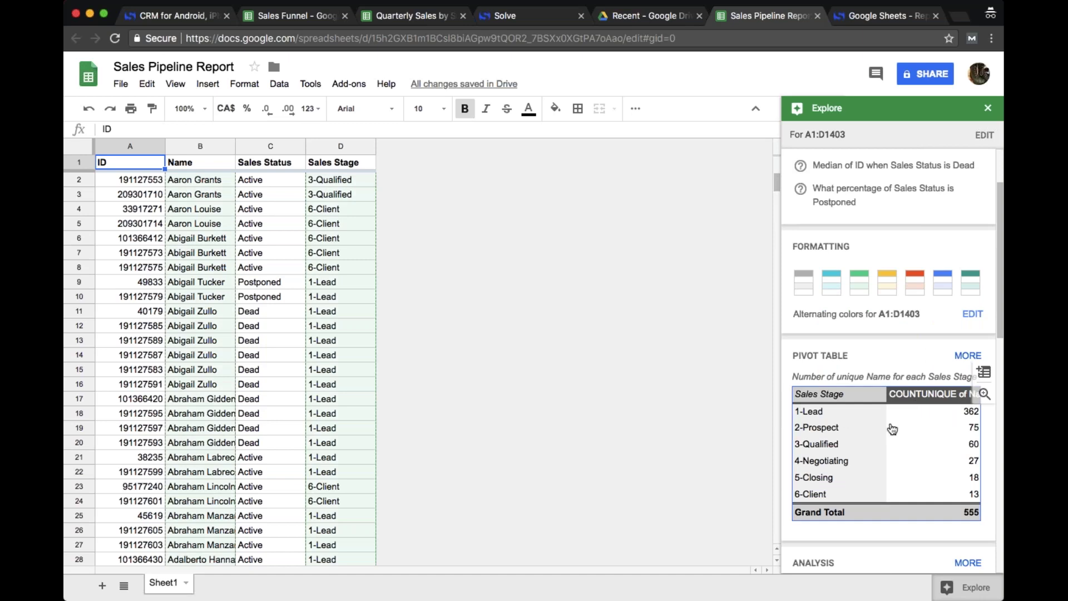
scroll(862, 484, down, 3)
scroll(890, 356, down, 5)
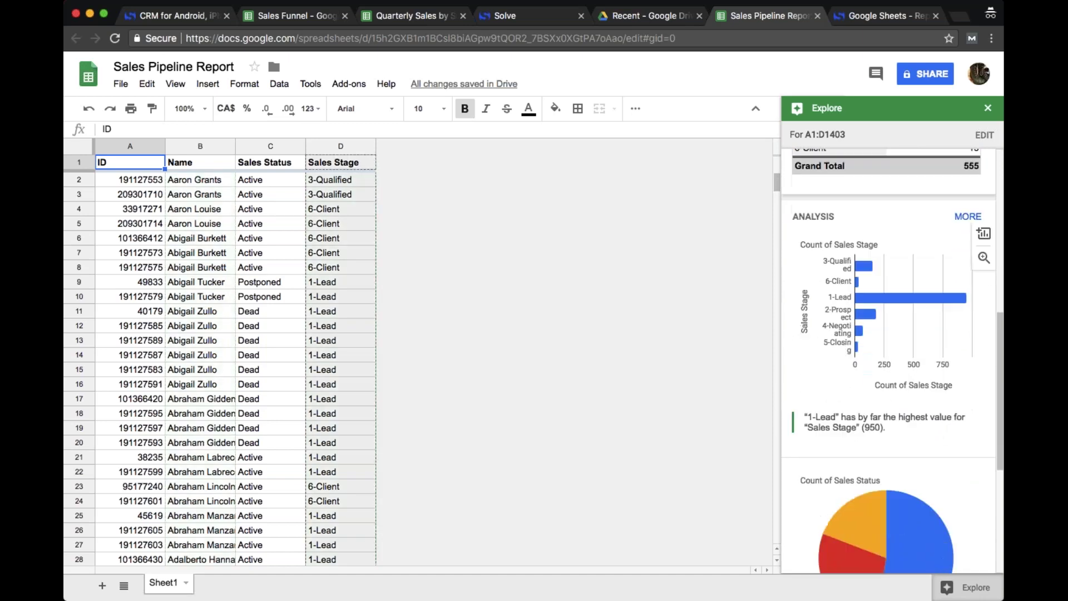
scroll(890, 361, down, 5)
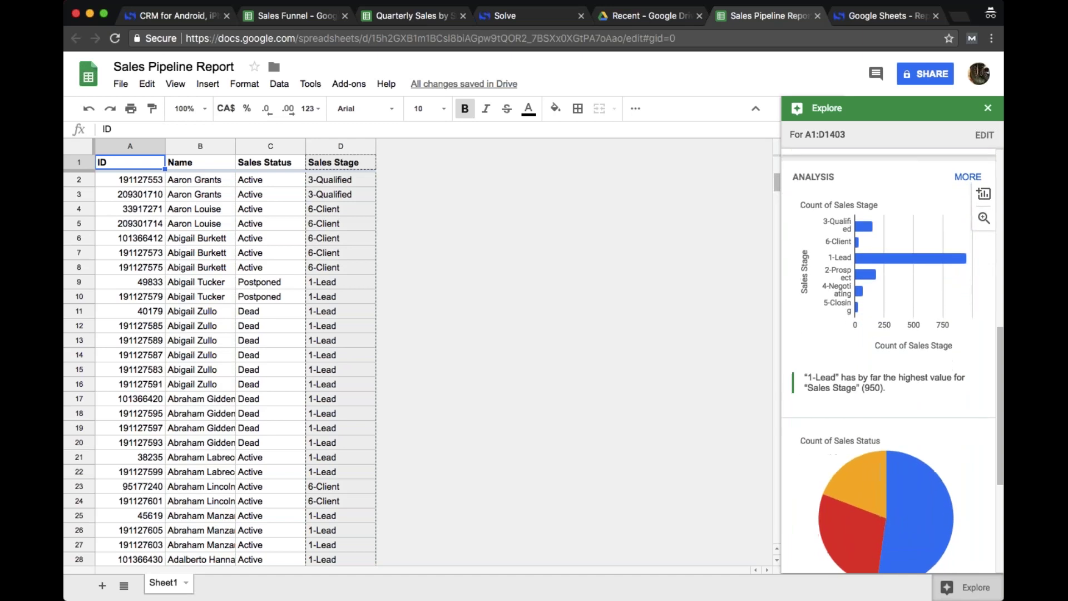
scroll(912, 284, down, 3)
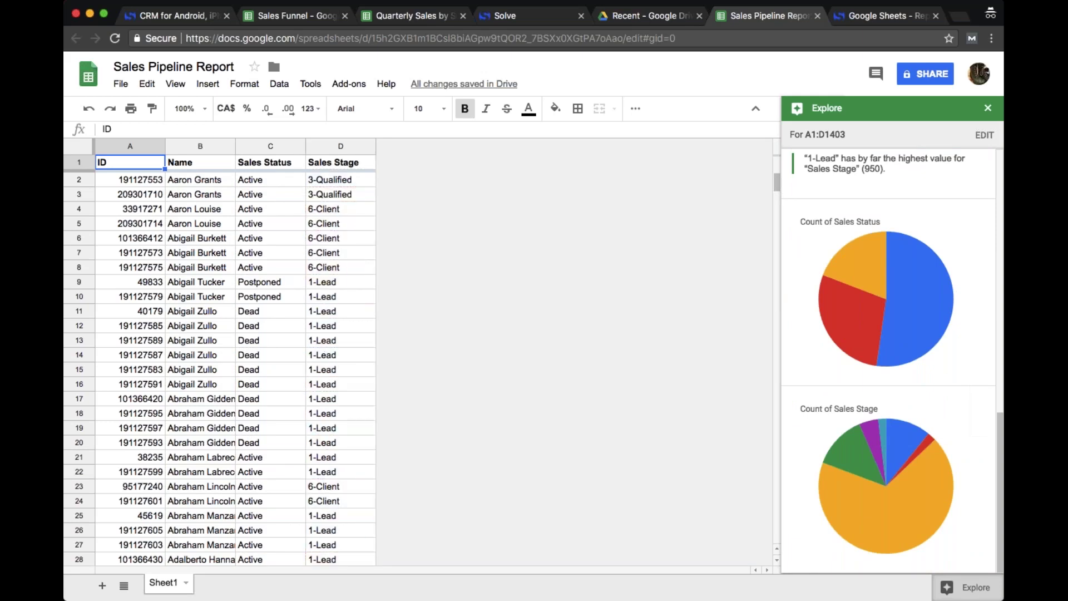
click(987, 108)
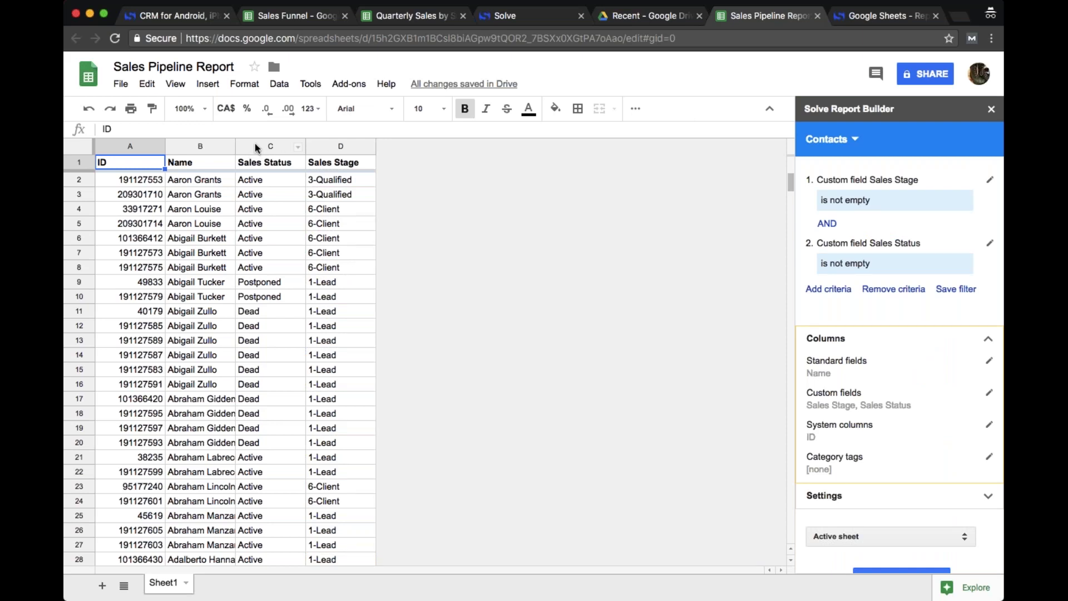
- Create a pivot table from the Sales Status and Sales Stage columns of Sheet1
drag(257, 148, 340, 147)
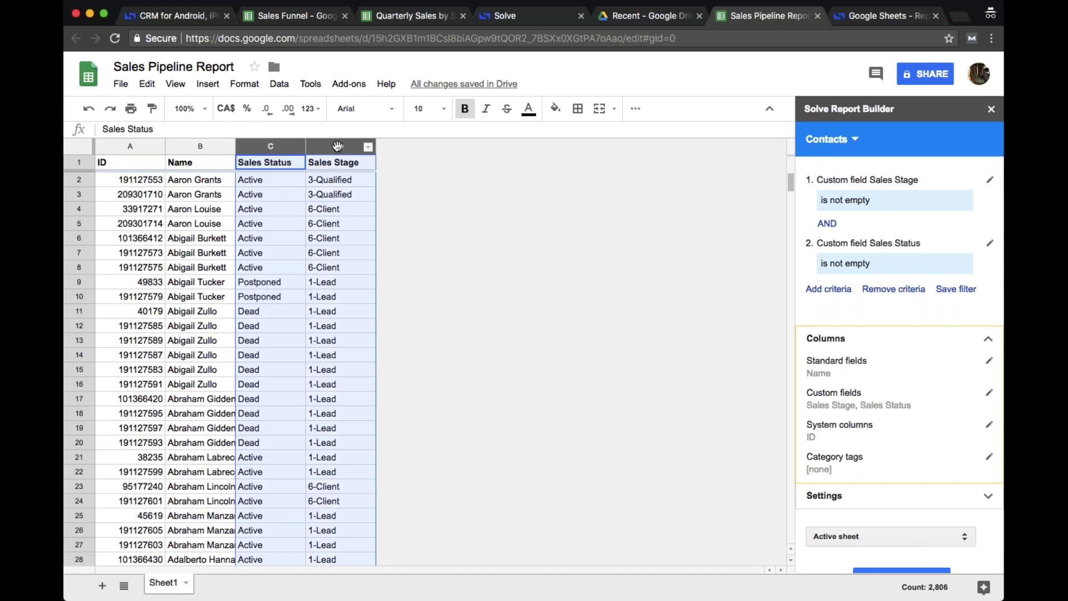
click(278, 86)
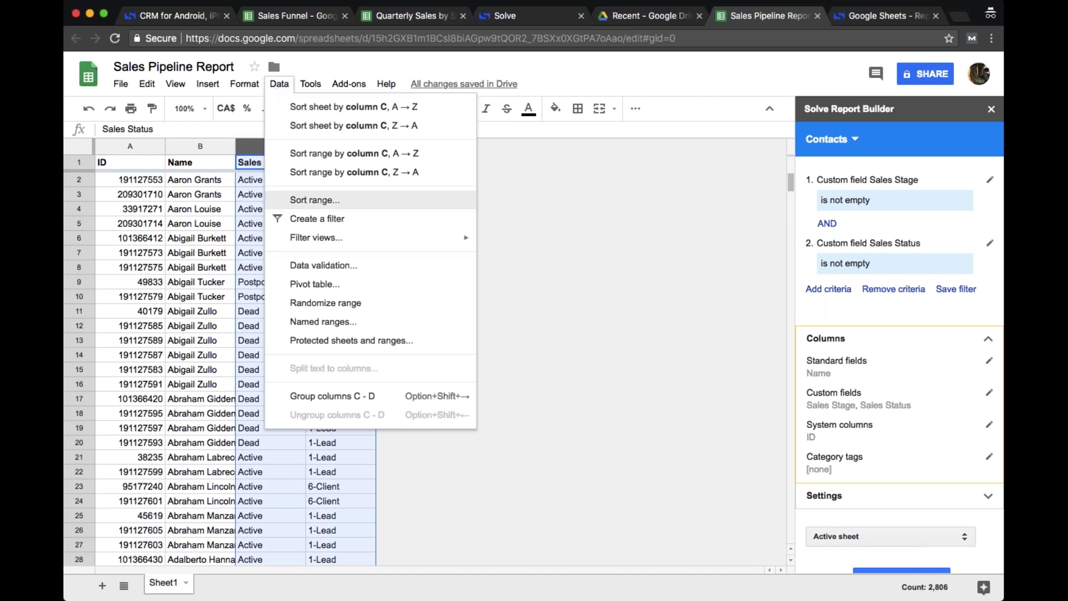
click(362, 286)
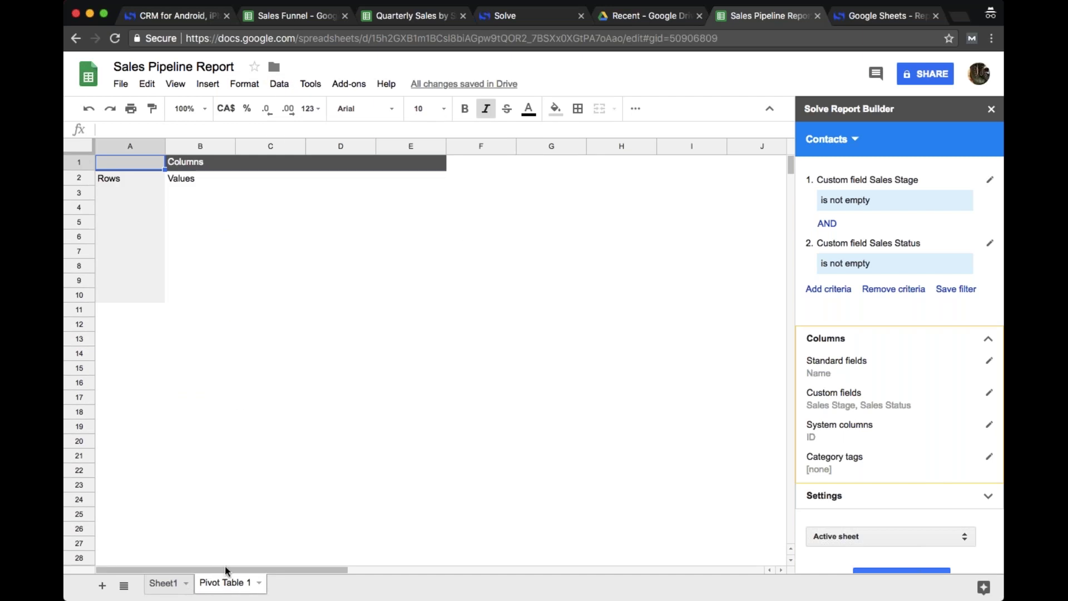
- Close the Solve Report Builder and add Sales Status as rows and Sales Stage as columns of the pivot table
click(990, 111)
click(135, 166)
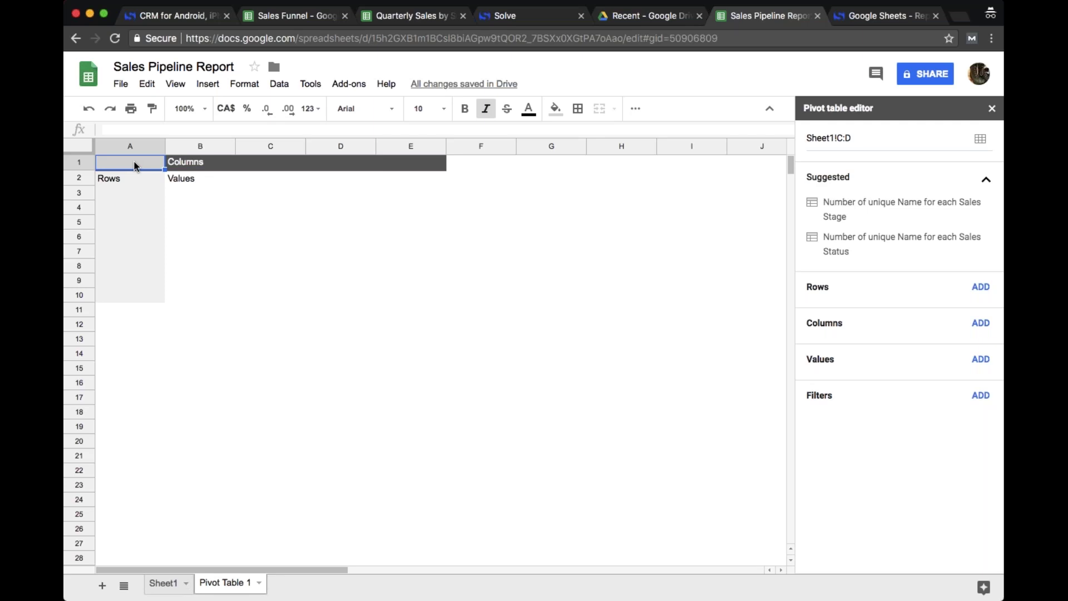
click(980, 288)
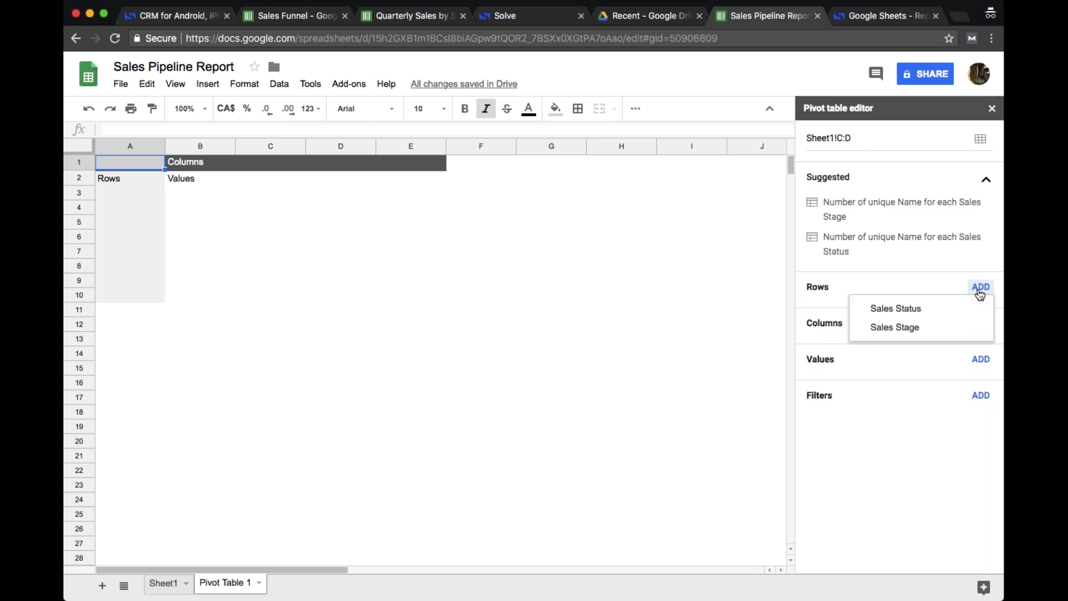
click(923, 310)
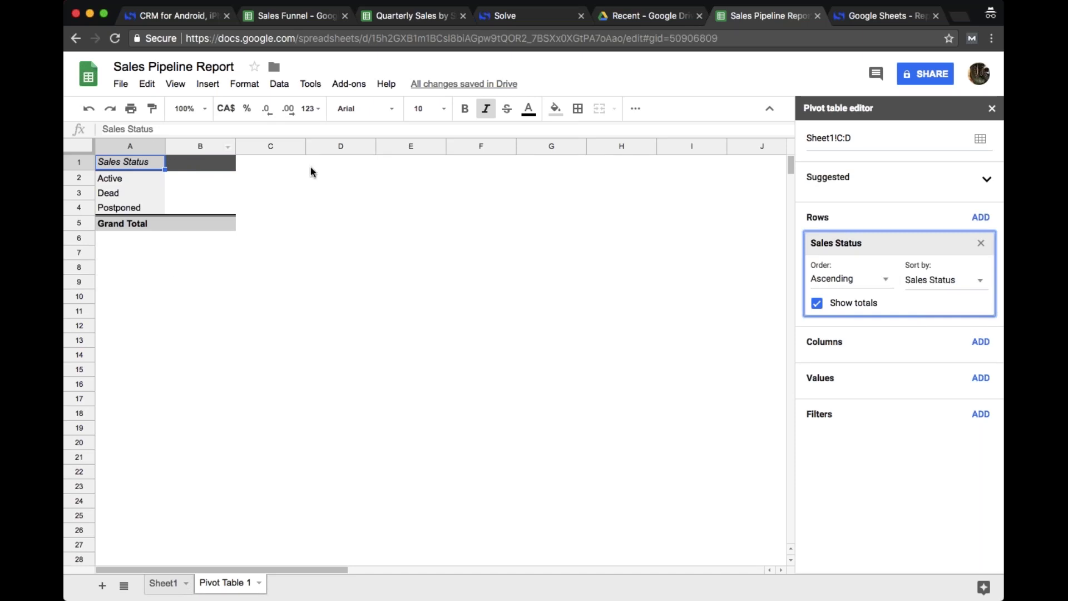
click(980, 342)
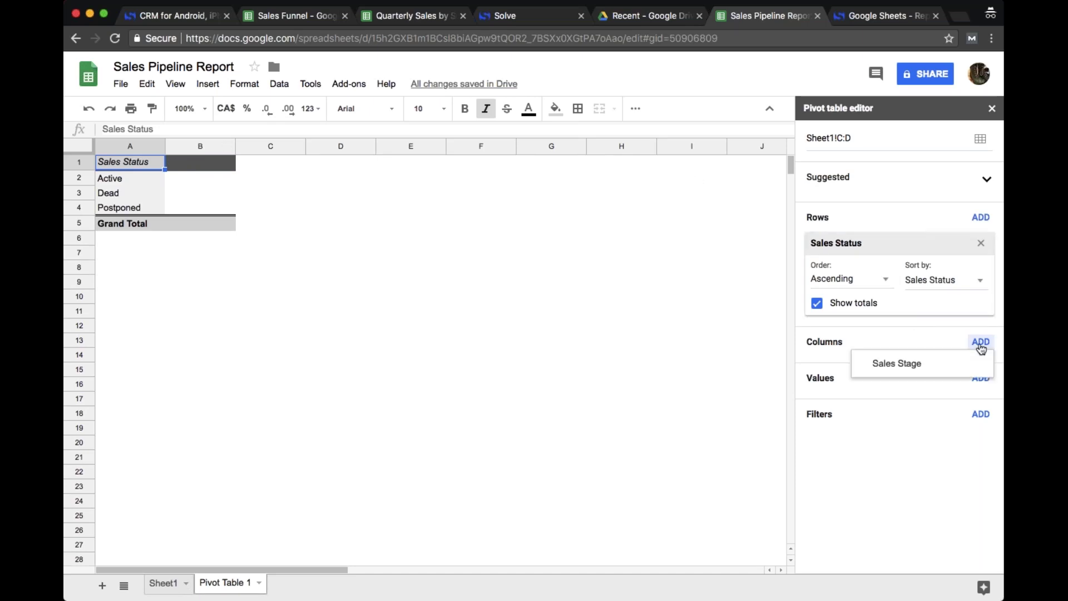
click(927, 362)
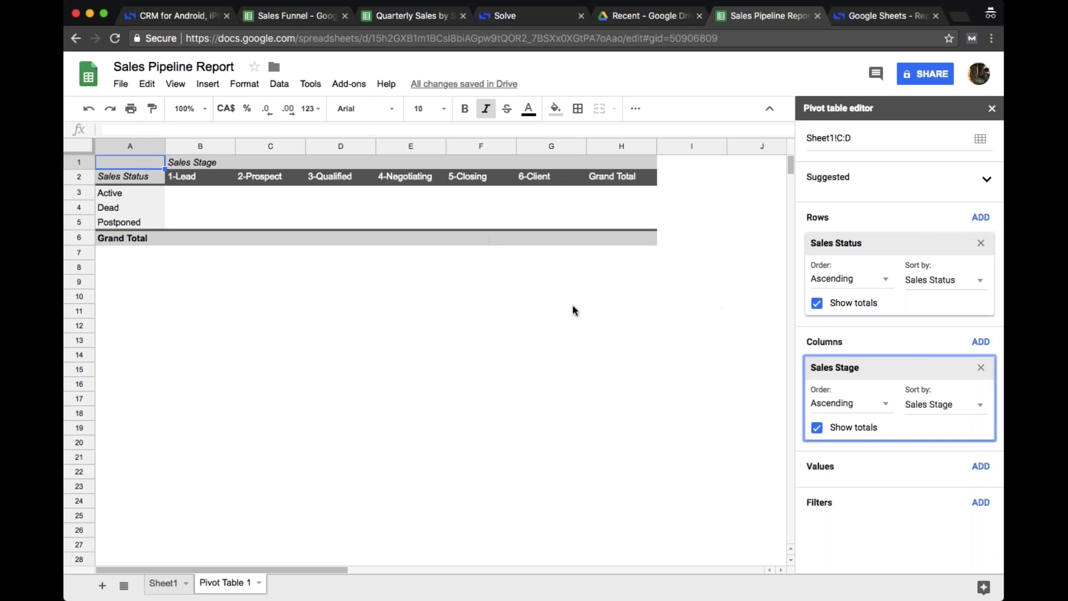
- Add Sales Stage as the values field of the pivot table
click(179, 178)
click(192, 193)
click(258, 195)
click(349, 192)
click(414, 193)
click(497, 192)
click(547, 192)
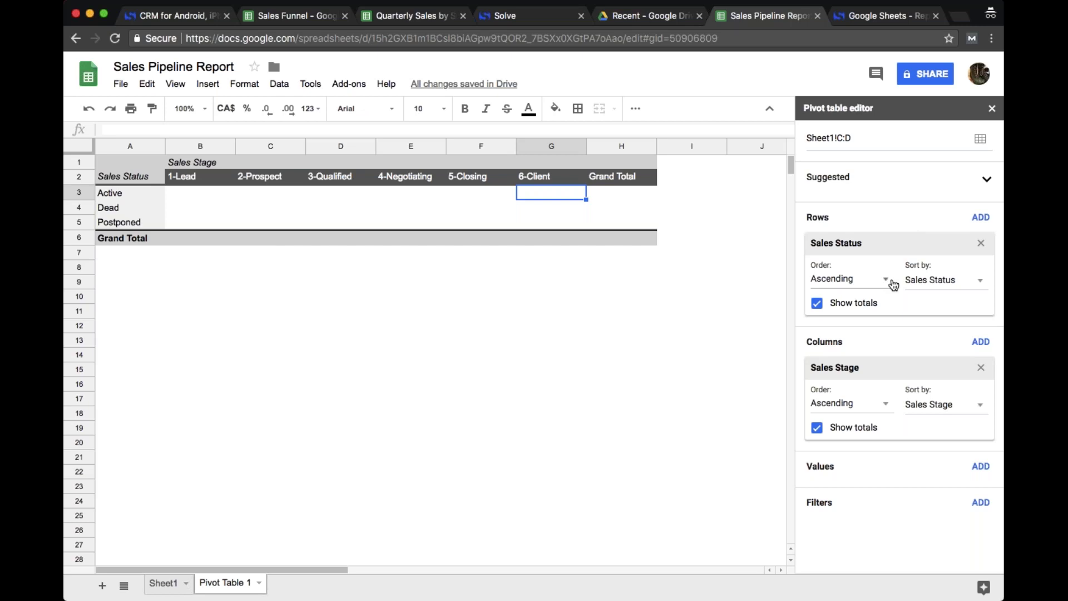
click(980, 467)
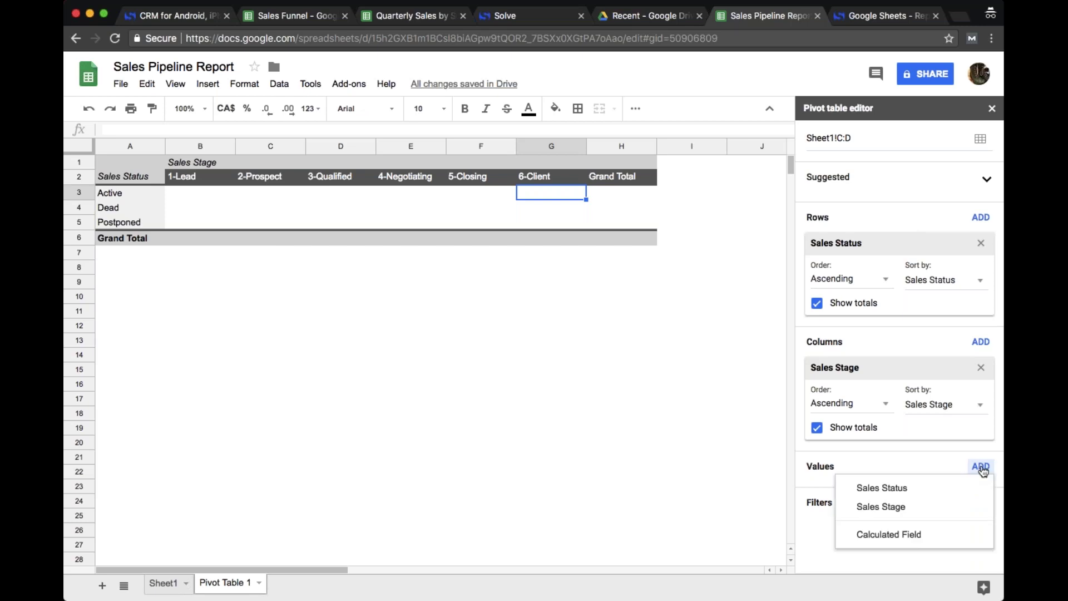
click(914, 507)
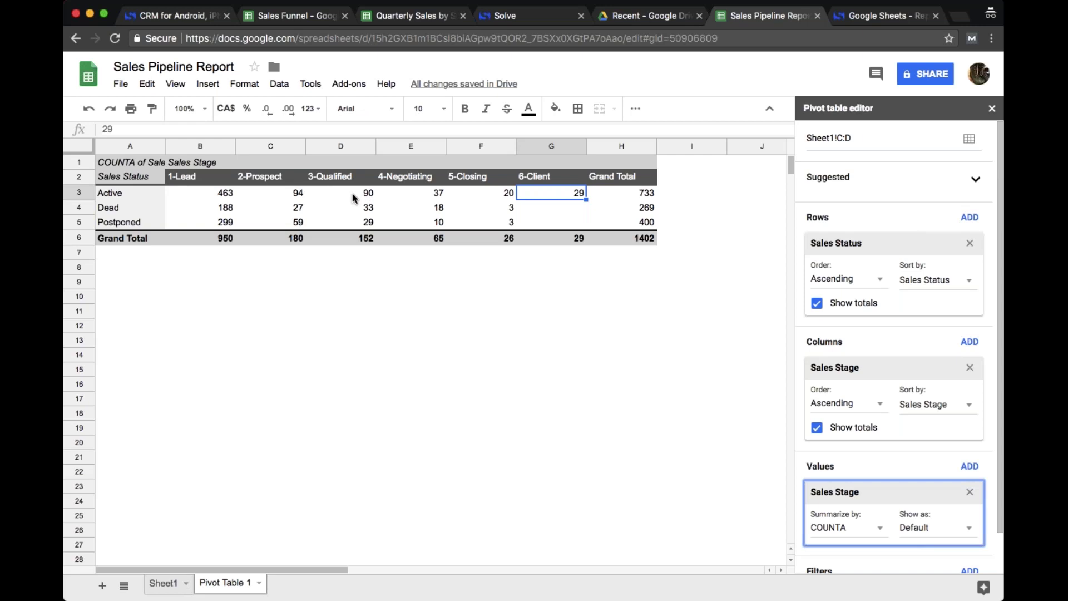
- Examine the pivot table's grand totals for each sales status and sales stage
click(633, 240)
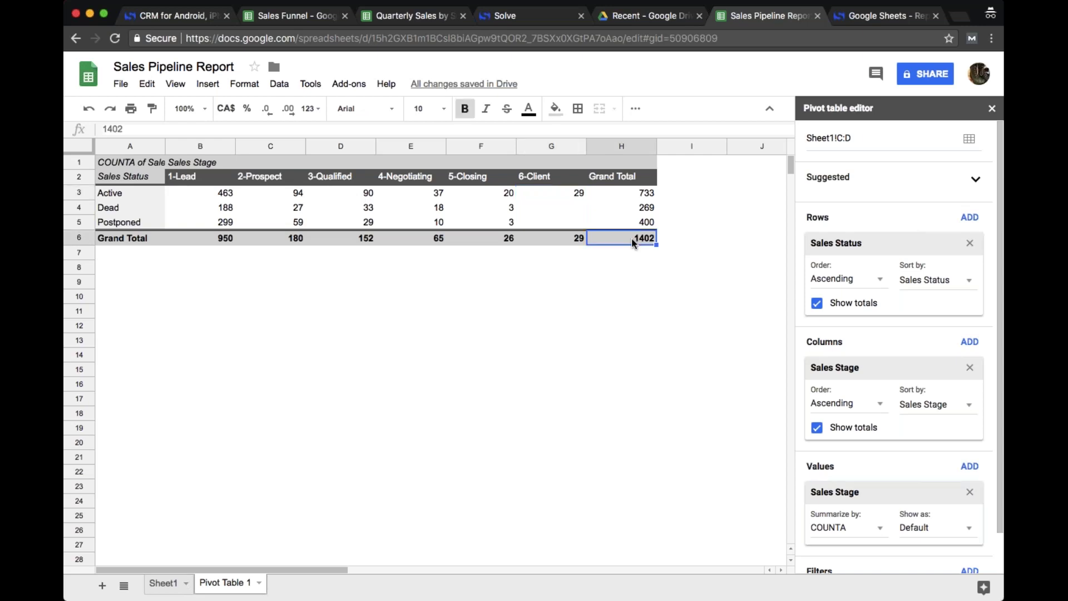
click(644, 204)
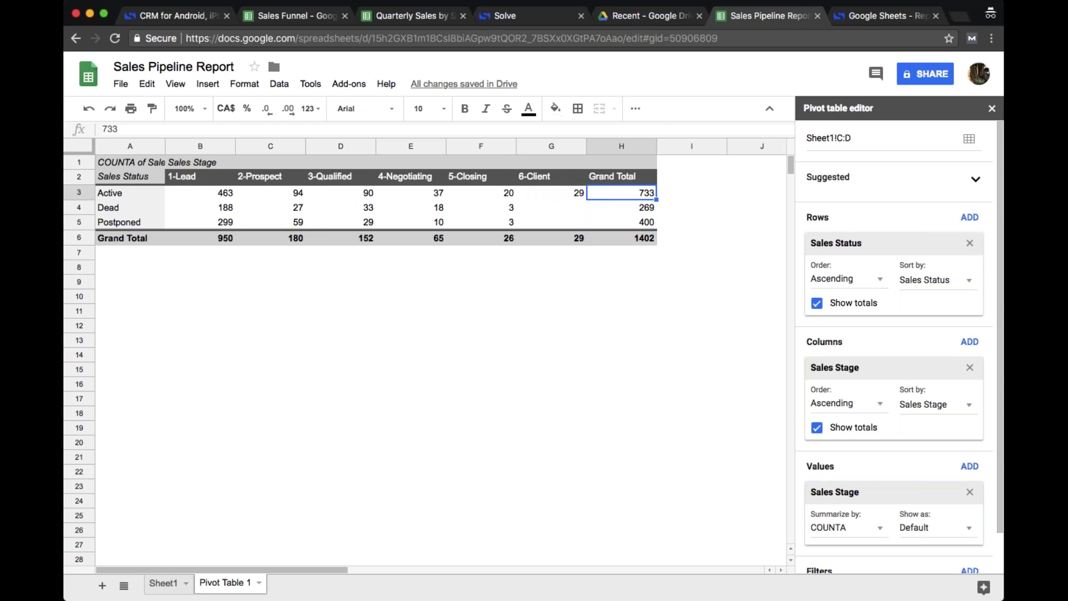
click(642, 210)
click(642, 224)
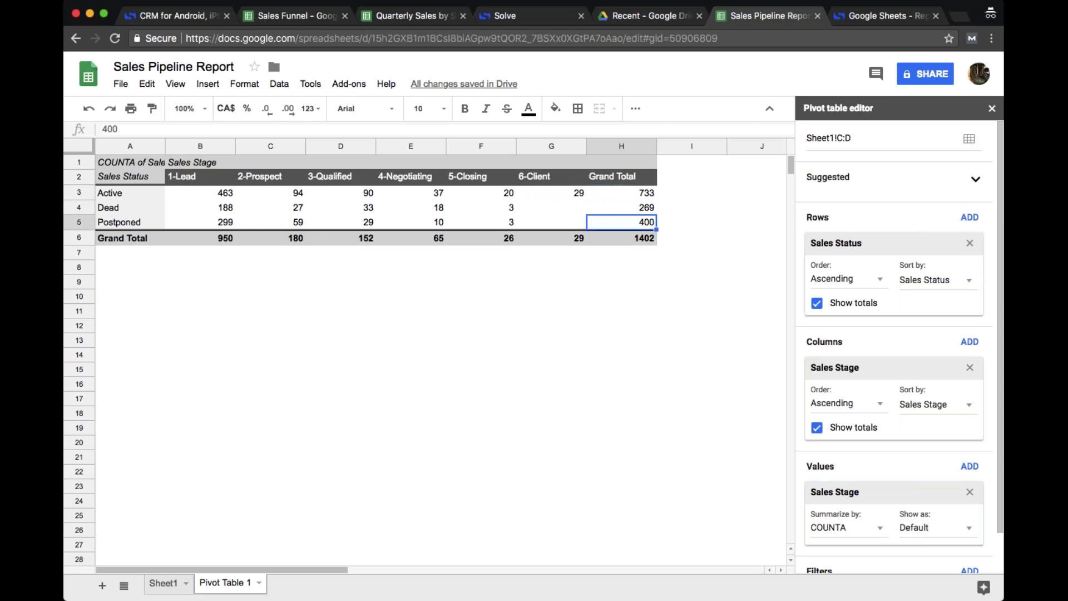
click(415, 239)
click(370, 240)
click(297, 240)
click(234, 240)
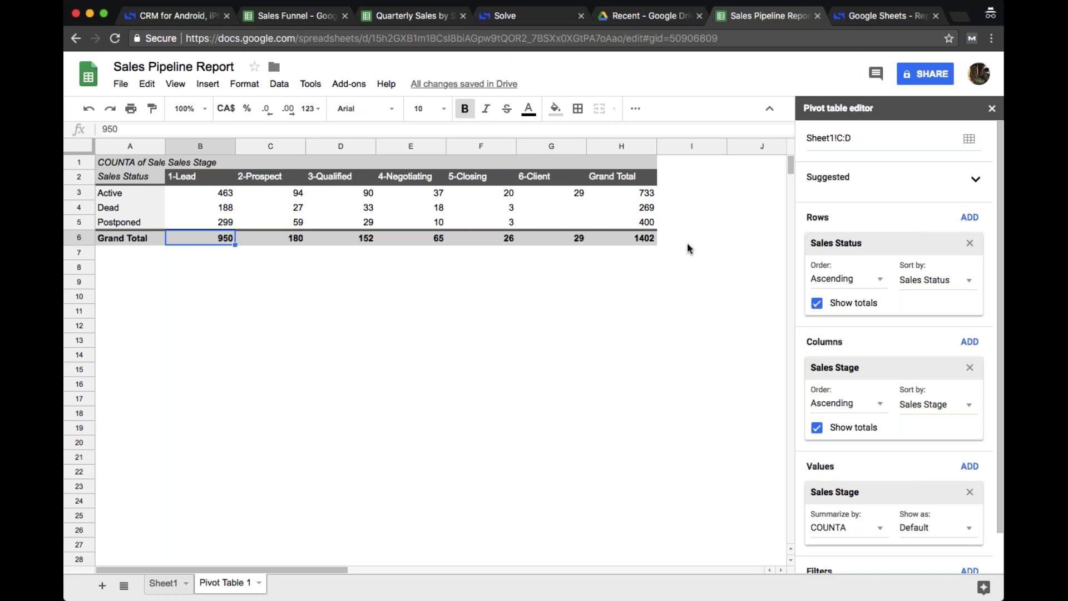
- Turn off totals for both the Sales Status rows and the Sales Stage columns of the pivot table
click(817, 303)
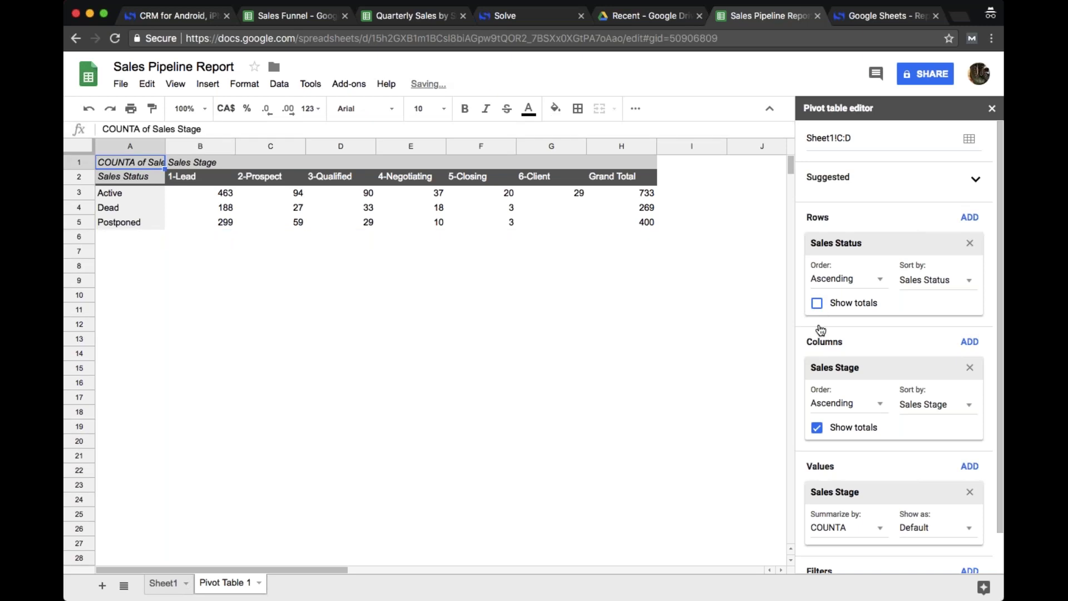
click(817, 427)
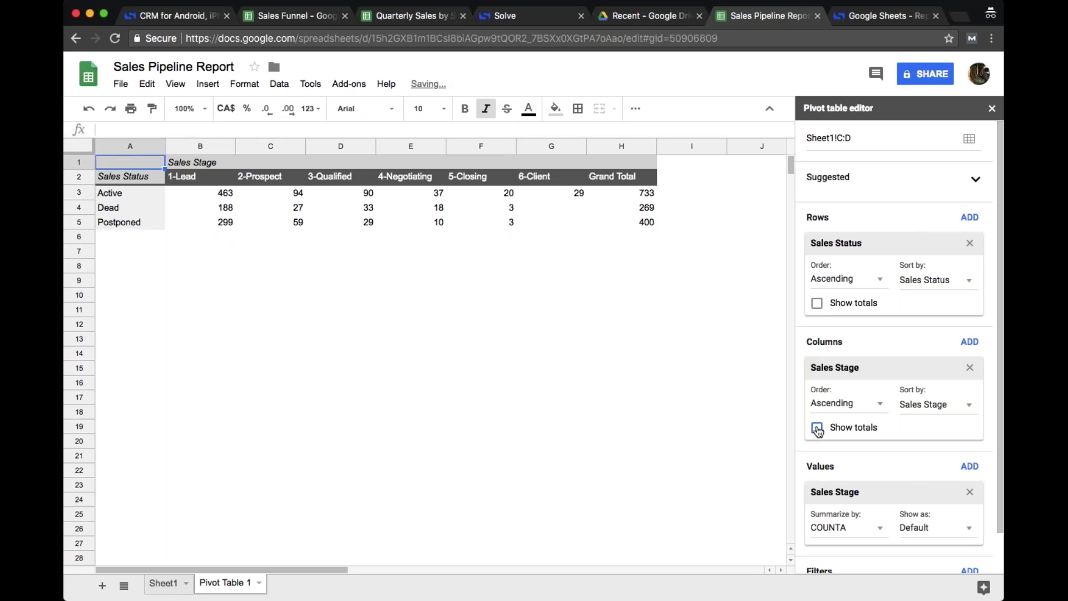
click(549, 164)
click(550, 176)
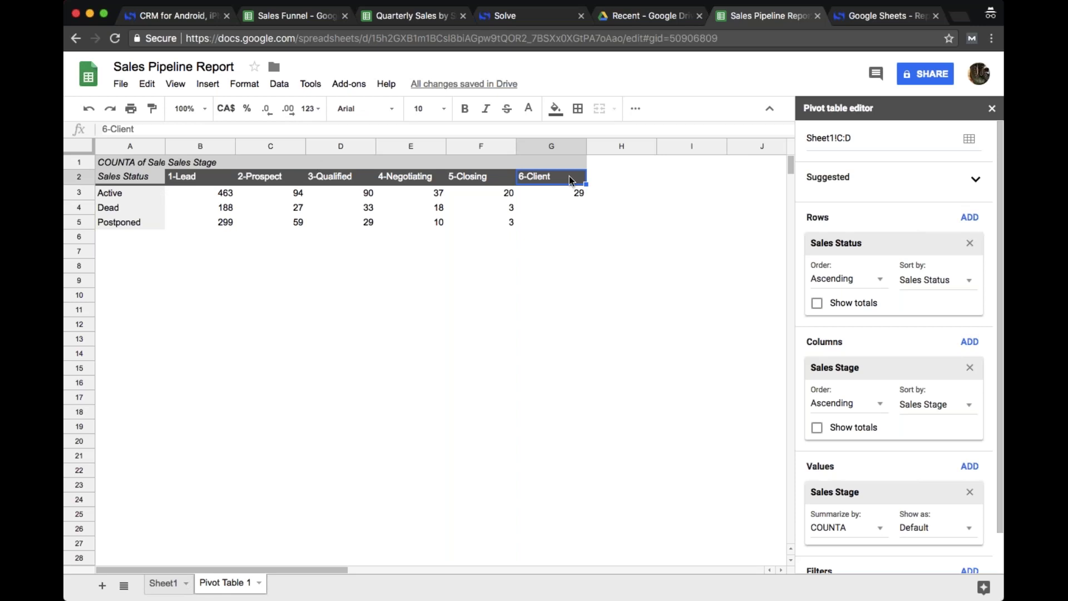
- Add a Sales Stage filter to the pivot table that excludes 6-Client
scroll(829, 522, down, 2)
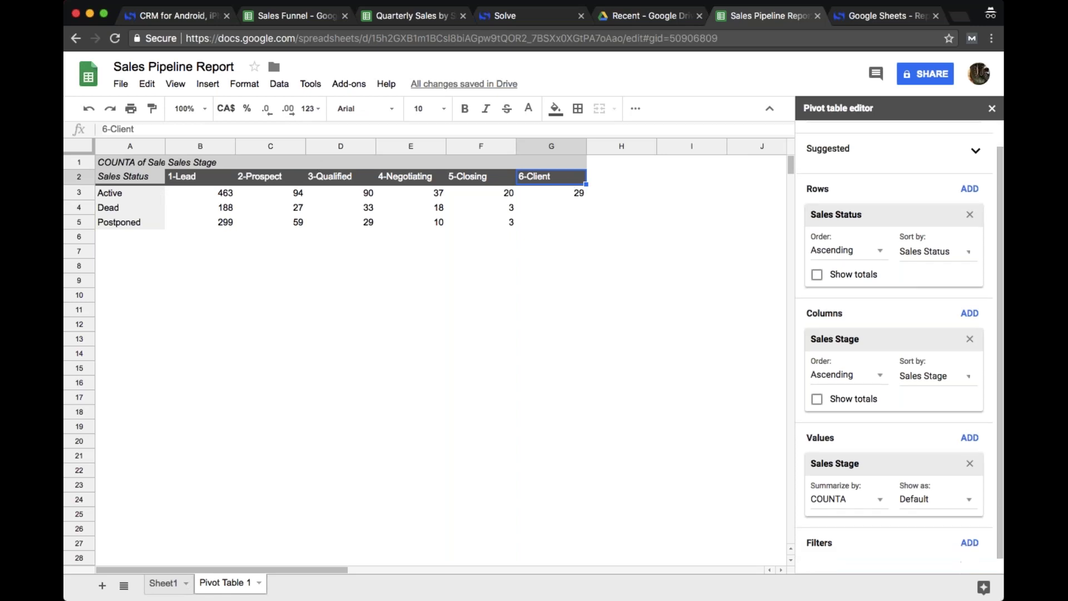
click(969, 527)
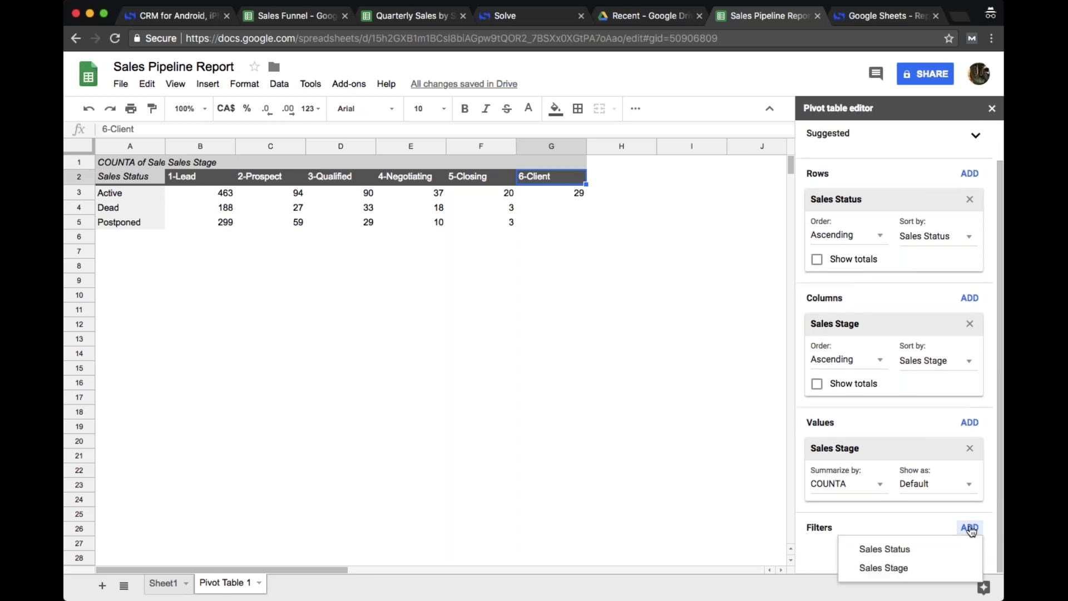
click(902, 569)
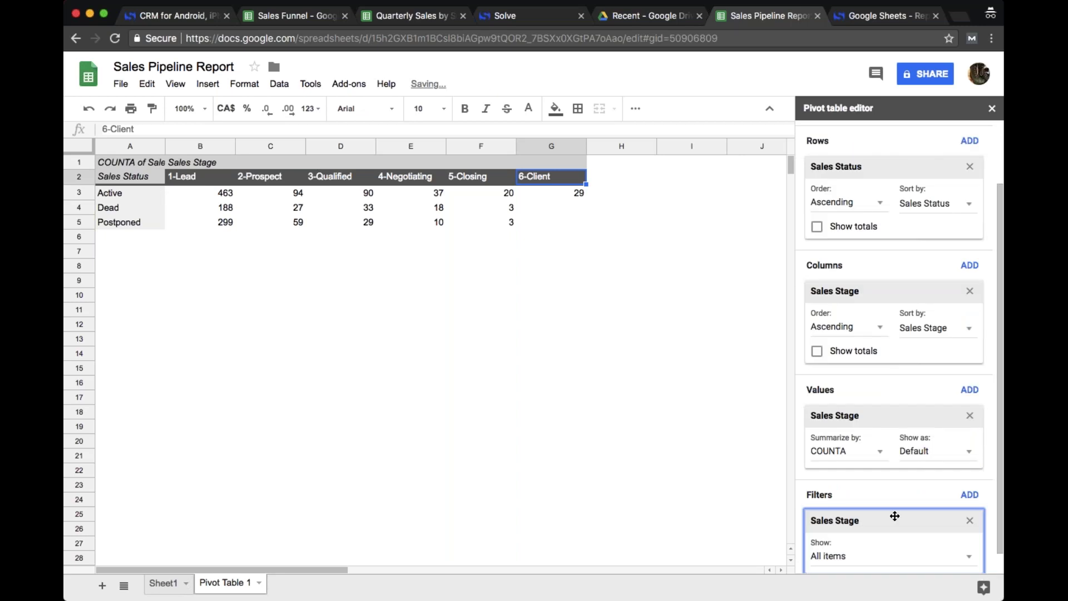
click(830, 557)
scroll(872, 440, down, 1)
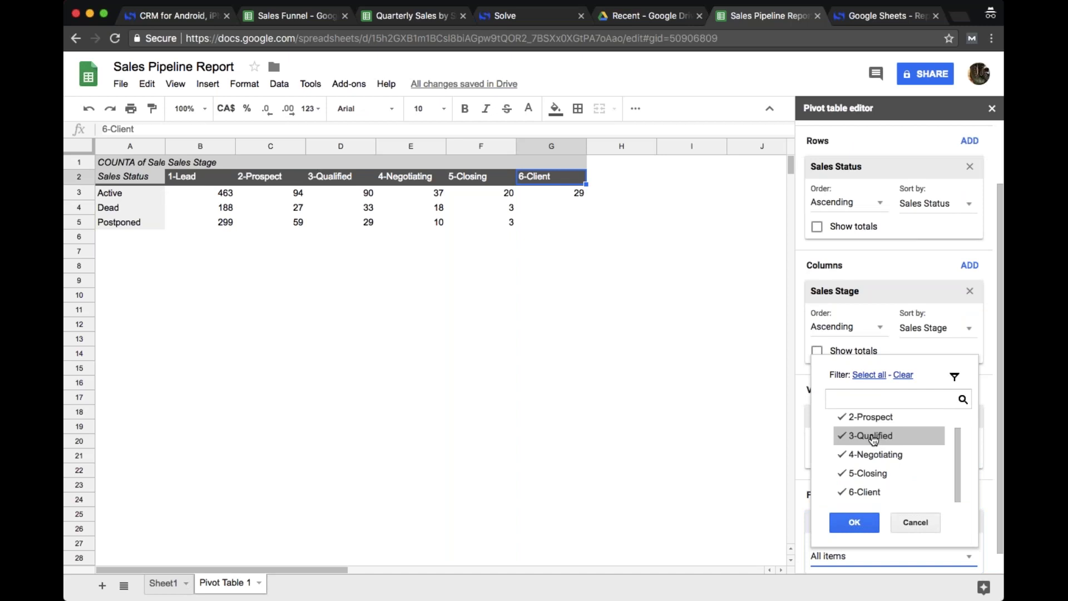
click(865, 493)
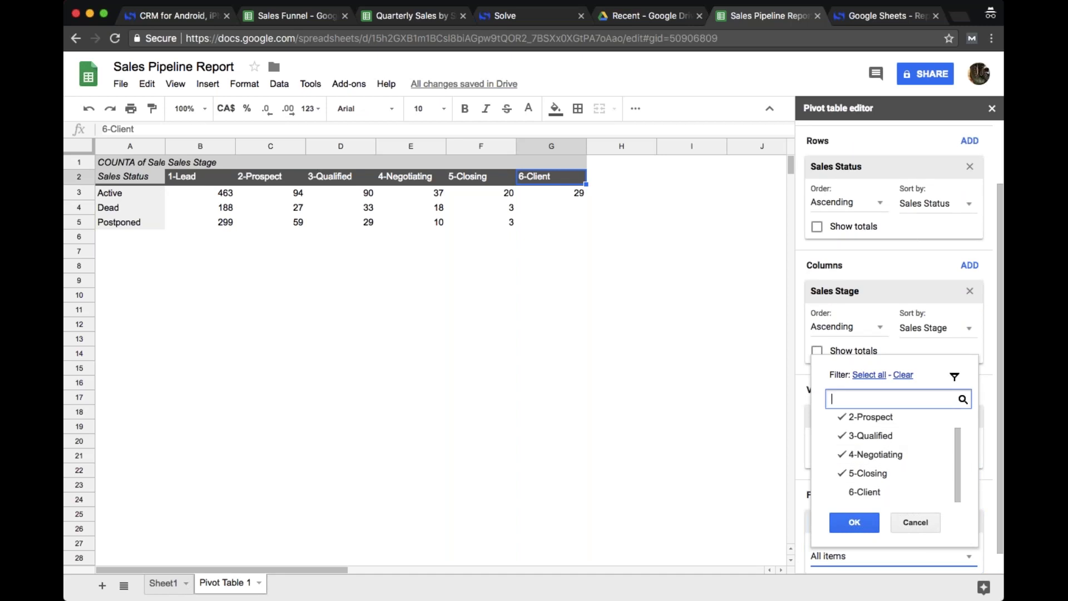
click(856, 523)
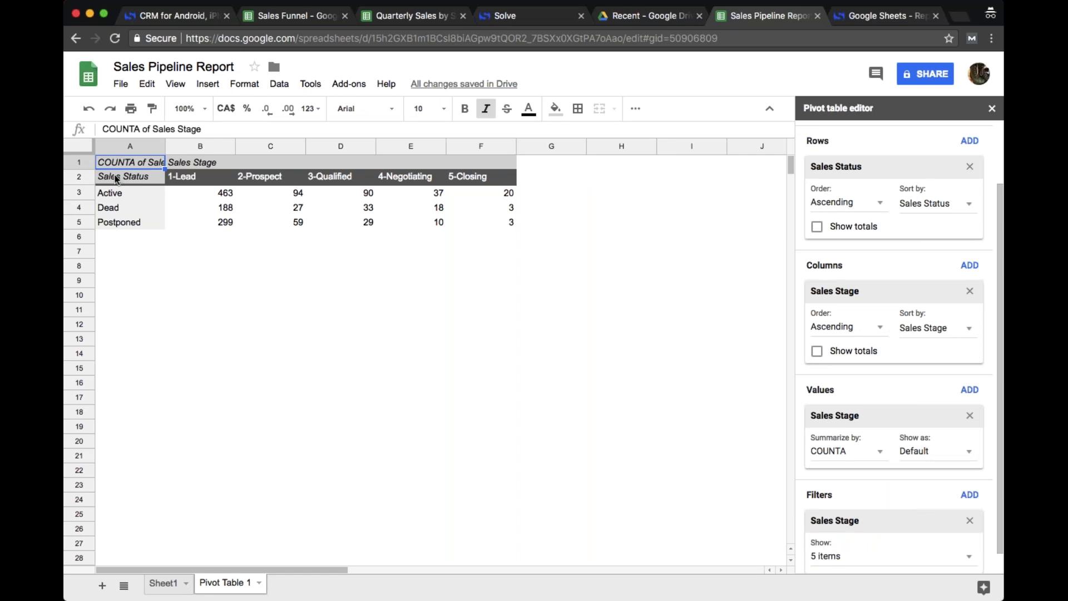
- Insert a chart from pivot table range A2:F5 and move it just below the table
drag(110, 176, 498, 222)
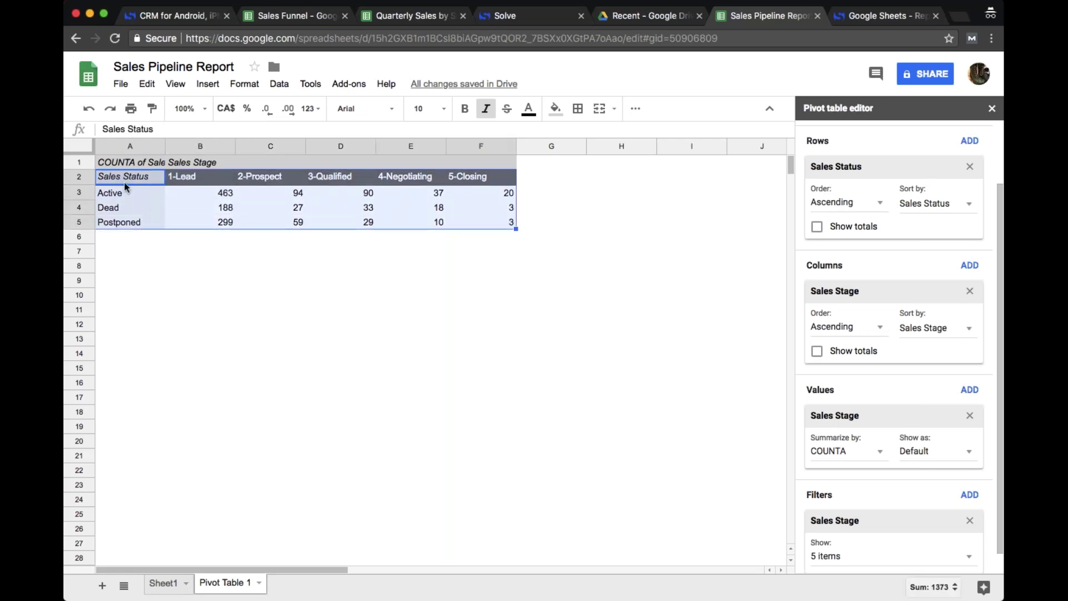
click(208, 85)
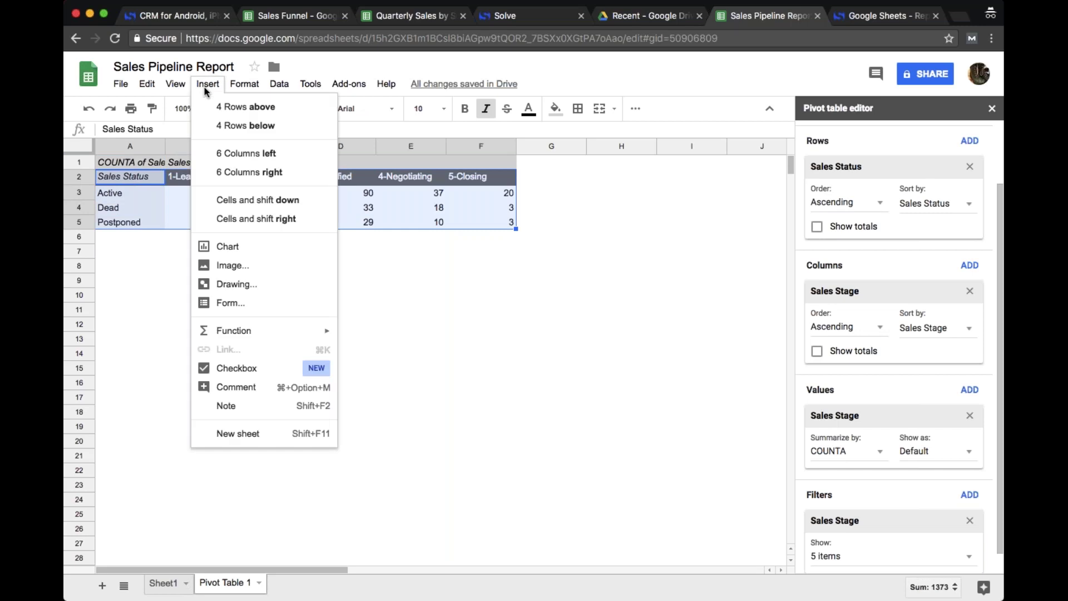
click(281, 253)
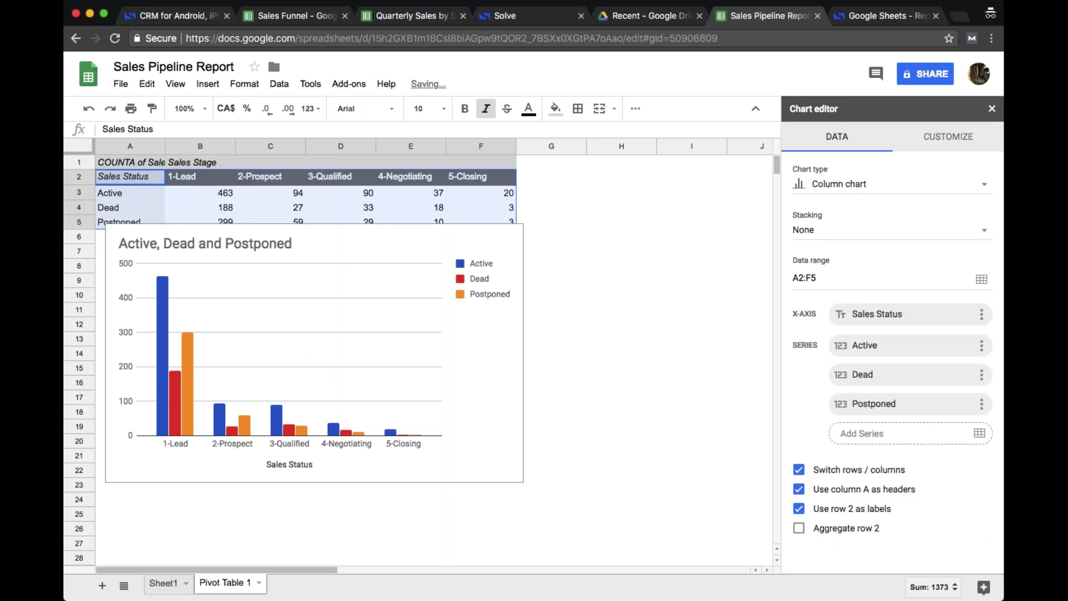
click(347, 233)
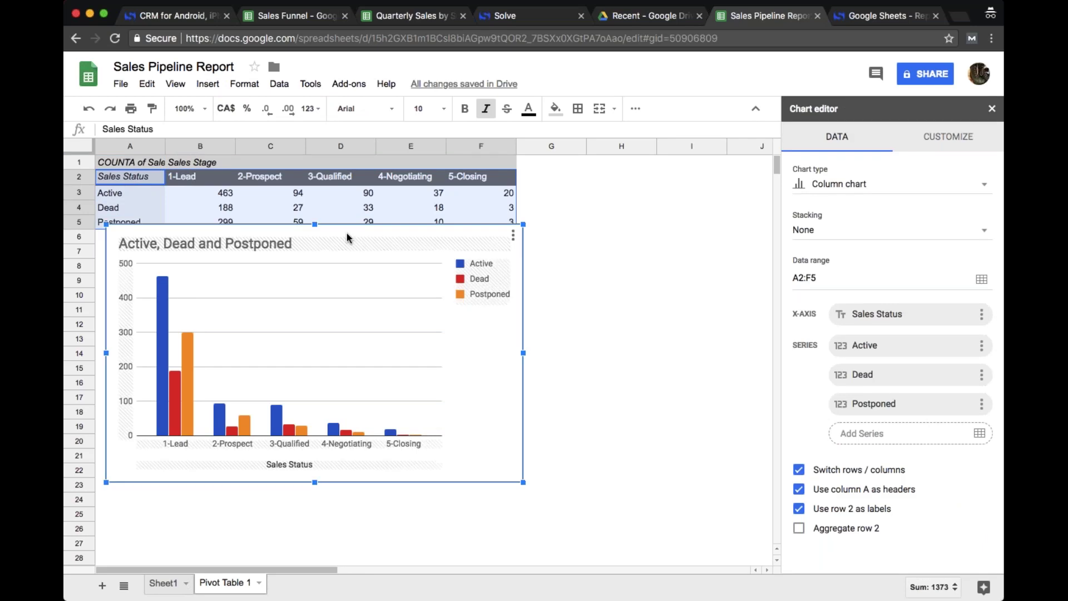
drag(350, 233, 365, 253)
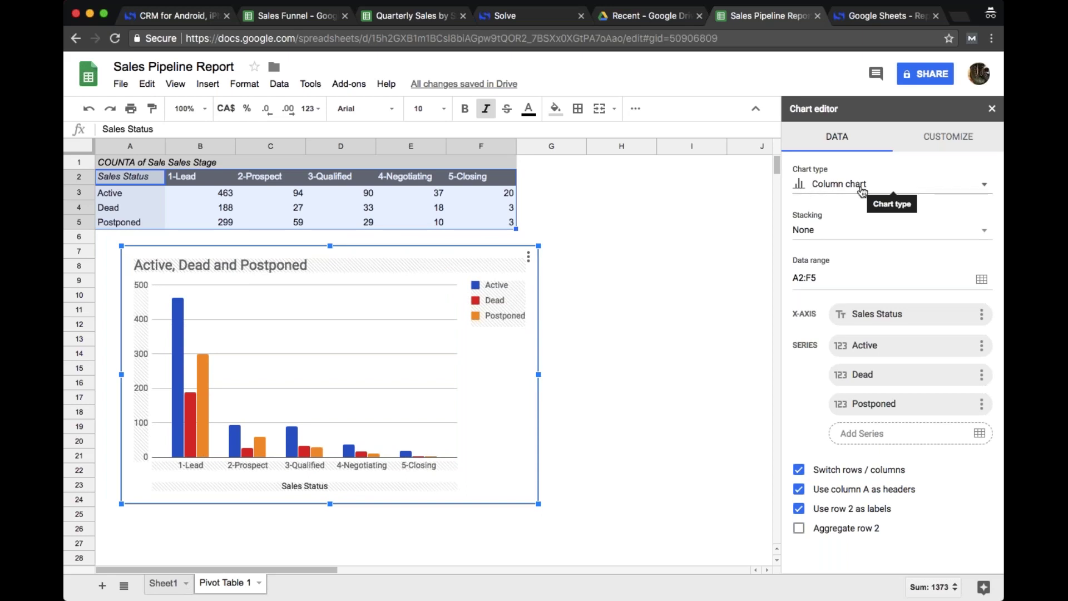
- Change the chart to a stacked bar chart and turn off switching of rows and columns
click(836, 188)
scroll(887, 245, down, 5)
scroll(887, 245, down, 2)
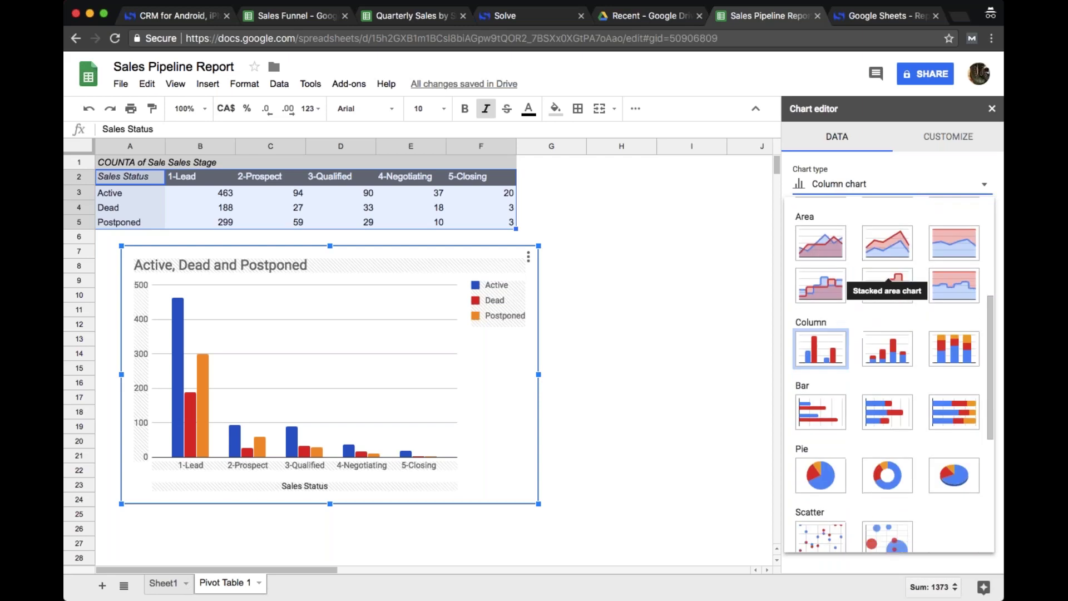
click(887, 420)
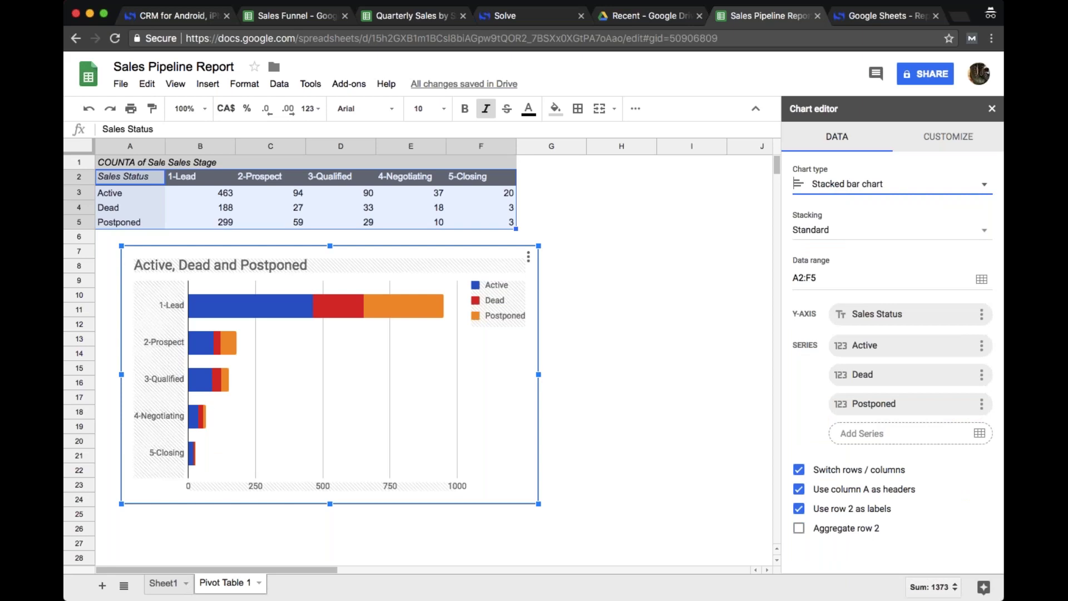
click(809, 473)
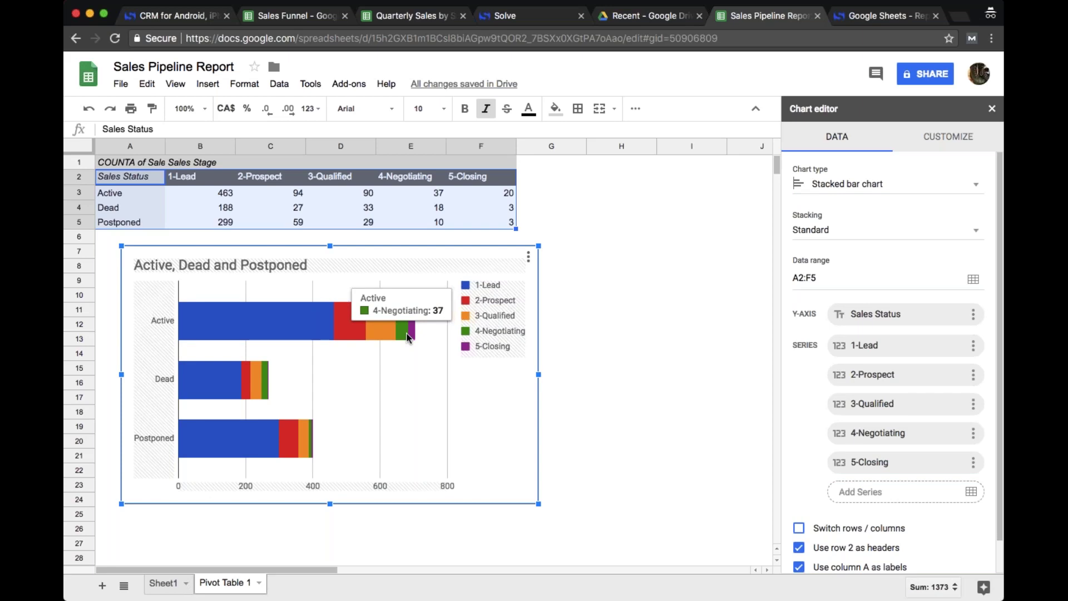
- Set the chart's horizontal axis title to "# of Contacts"
click(937, 141)
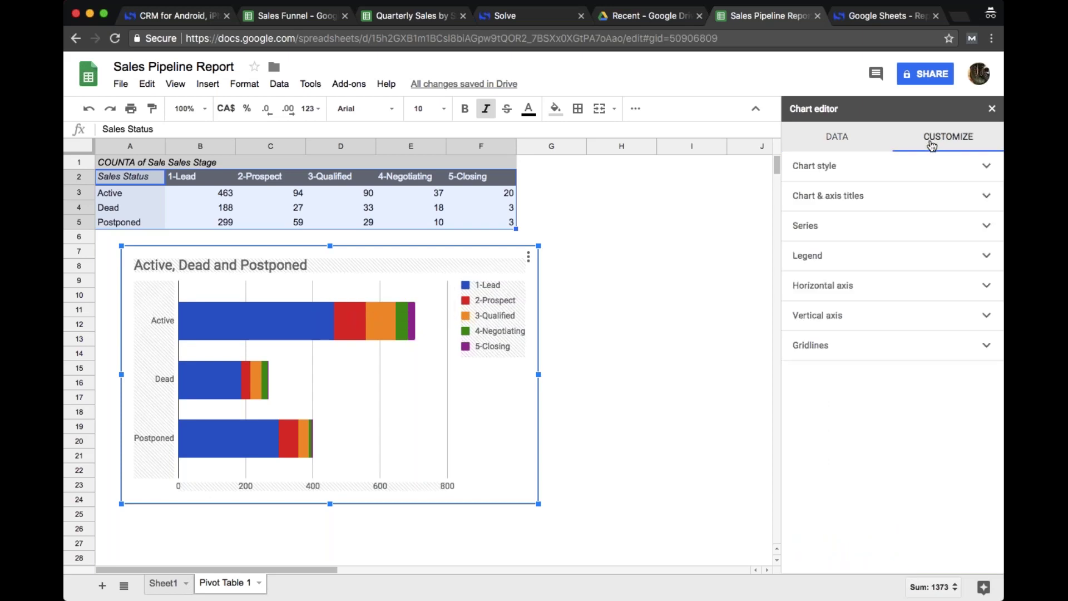
click(842, 201)
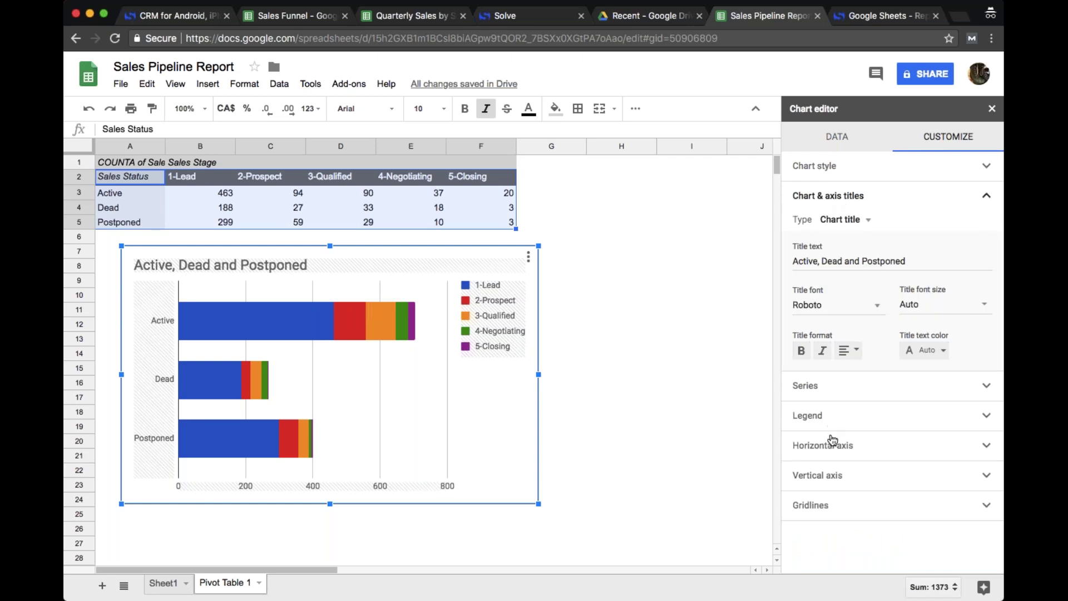
click(868, 222)
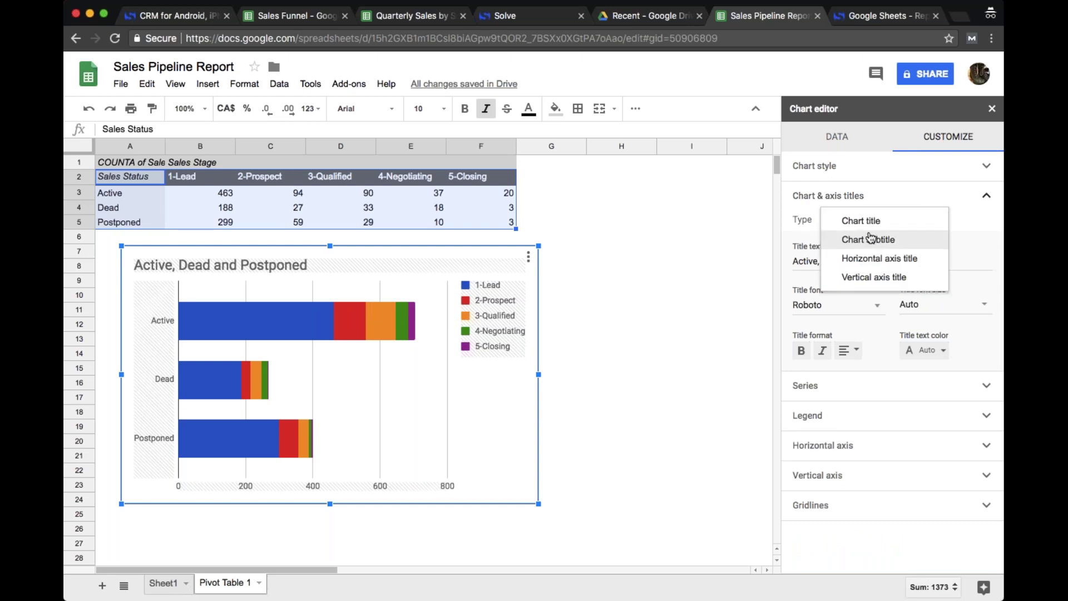
click(868, 258)
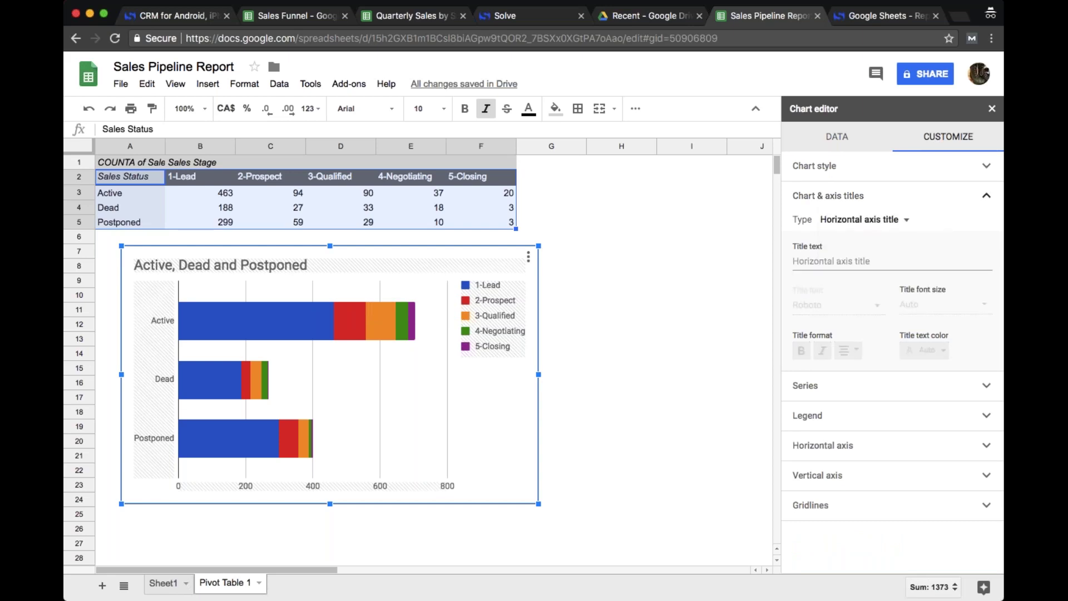
click(845, 262)
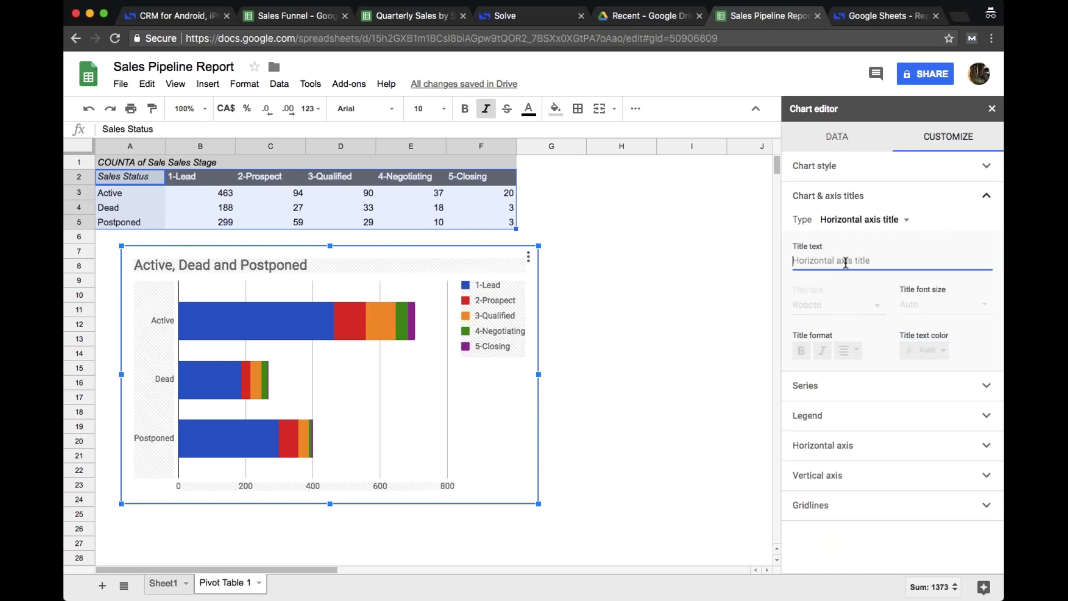
text(# of Contacts)
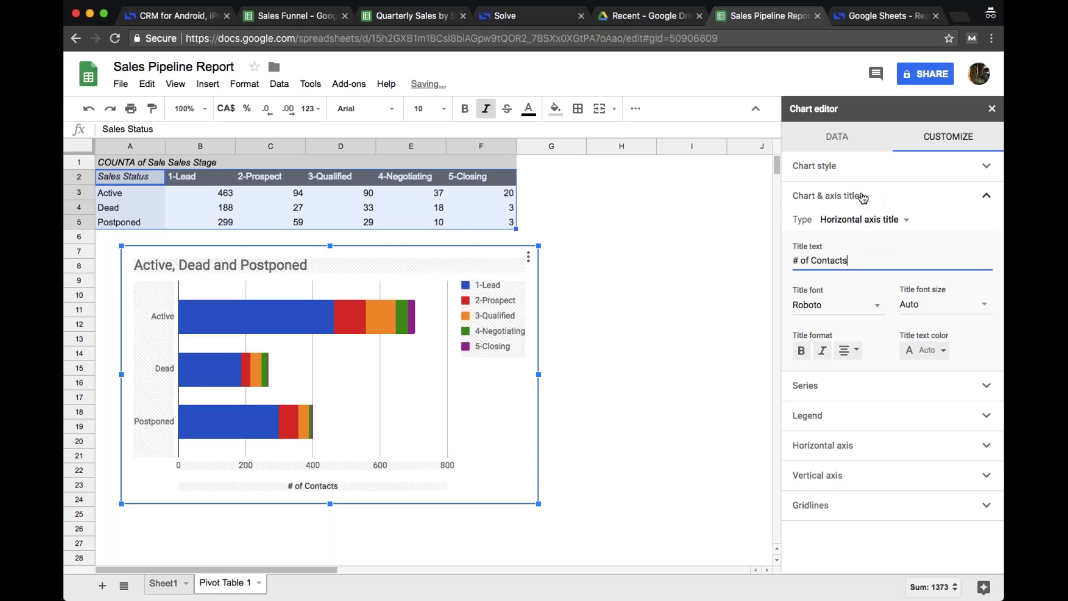
- Set the chart's vertical axis title to "Sales Status"
click(871, 221)
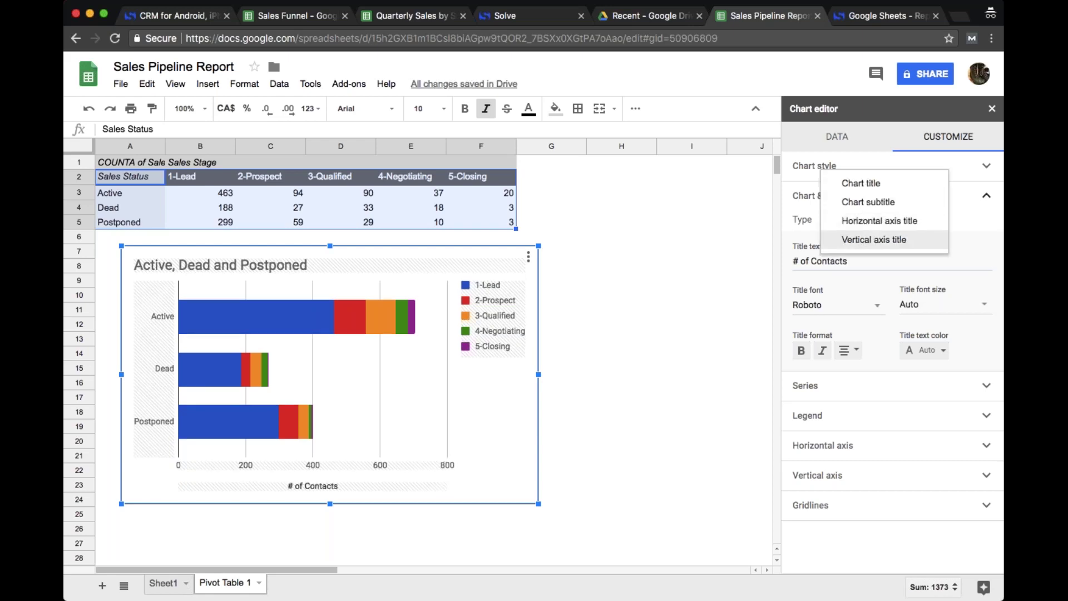
click(871, 239)
text(Sale)
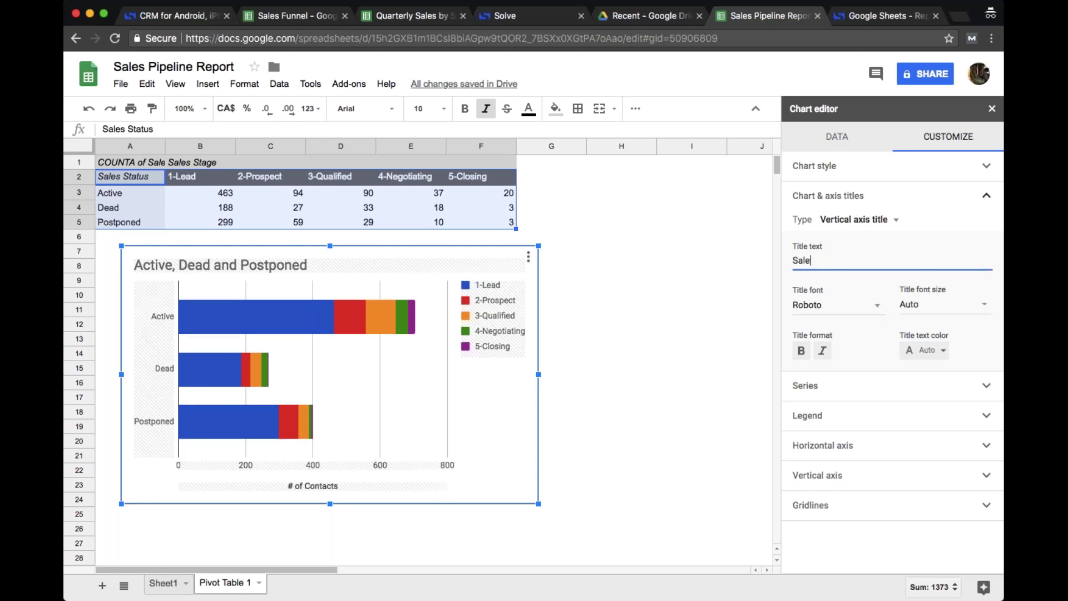
text(s Status)
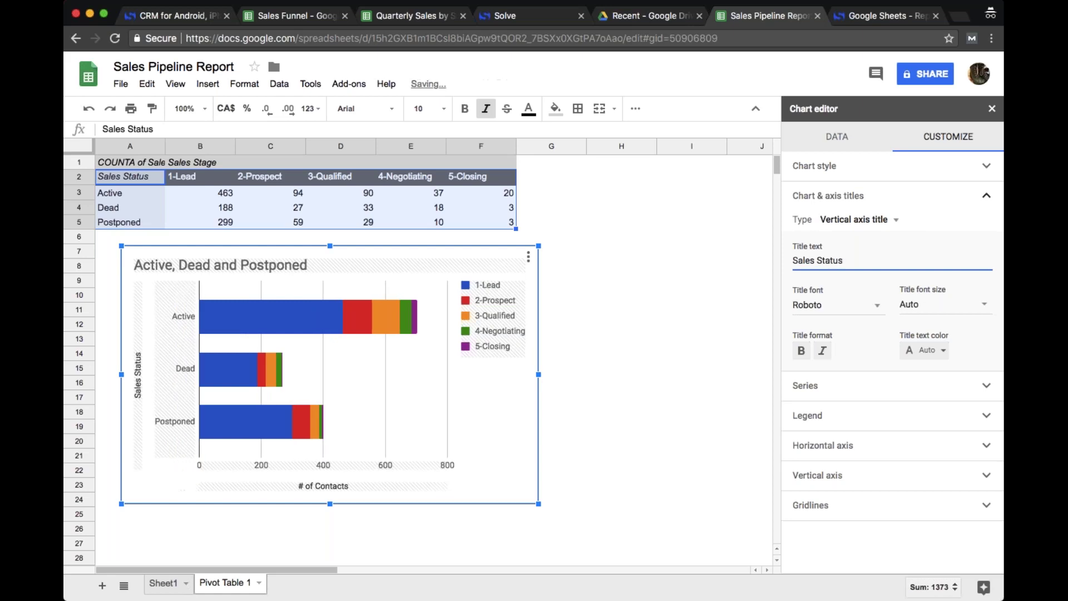
click(837, 222)
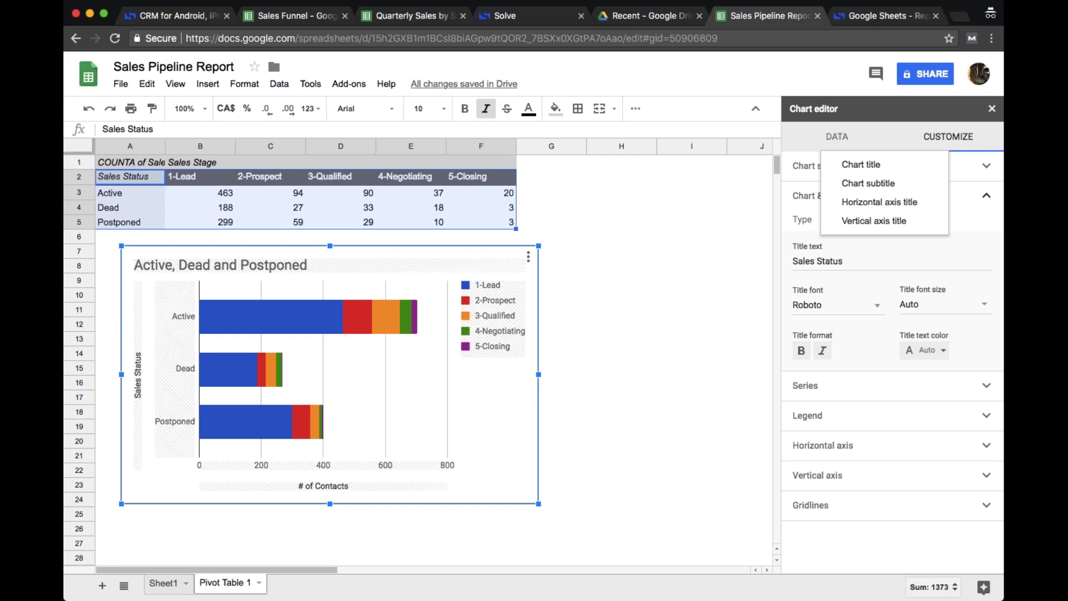
click(977, 218)
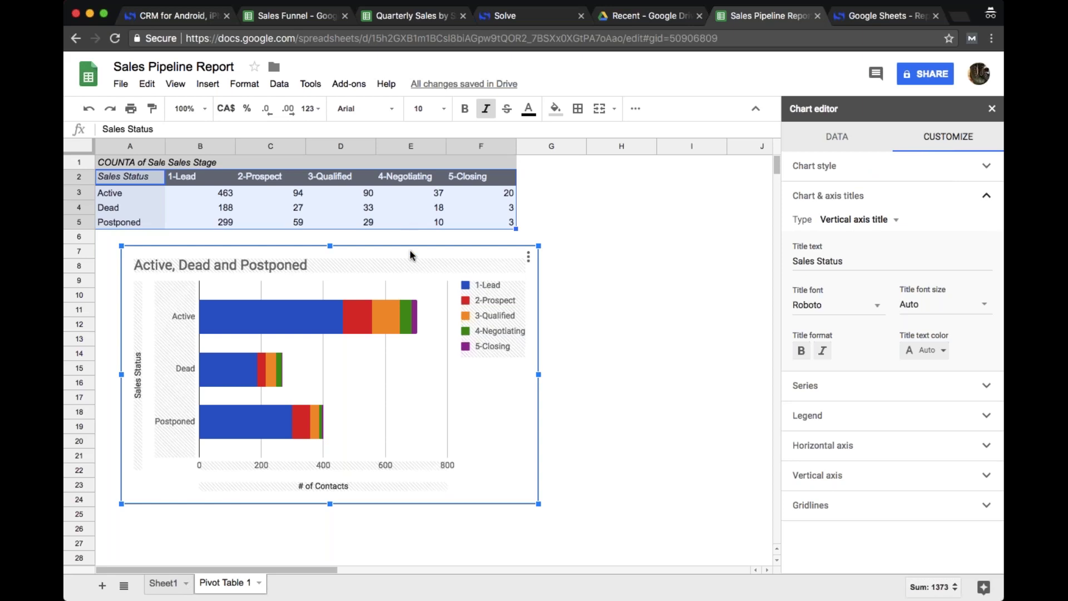
click(529, 259)
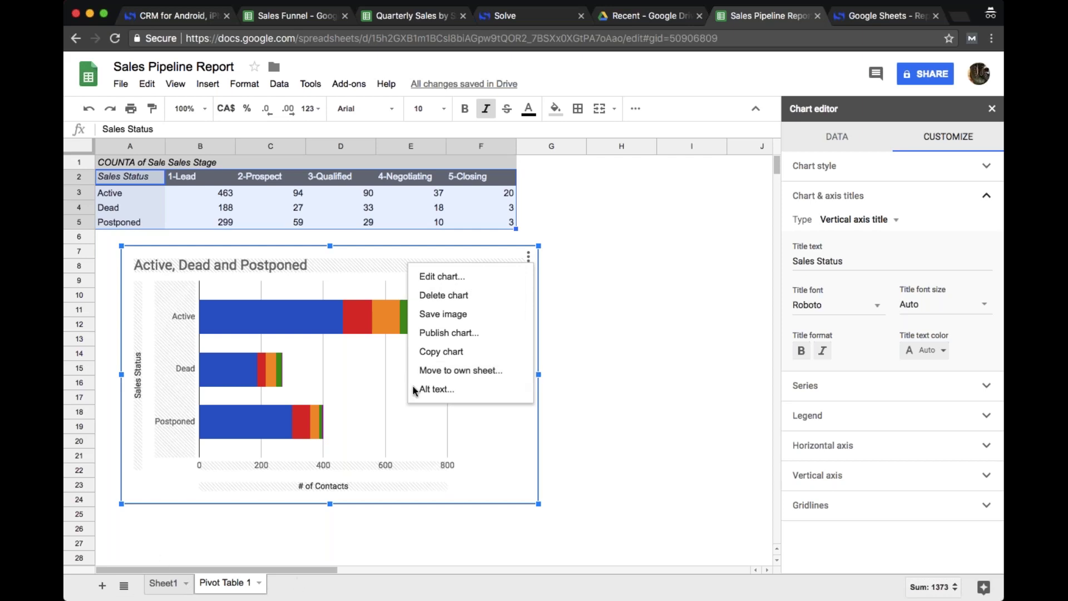
click(501, 255)
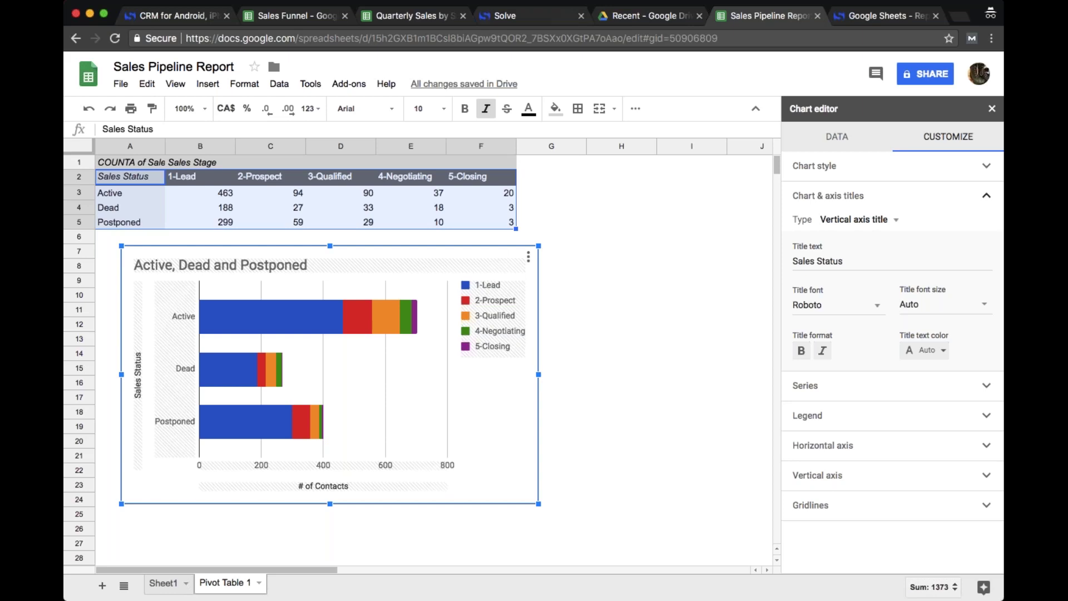
- Switch to Solve and look at the item types that can be added to the open contact
click(530, 18)
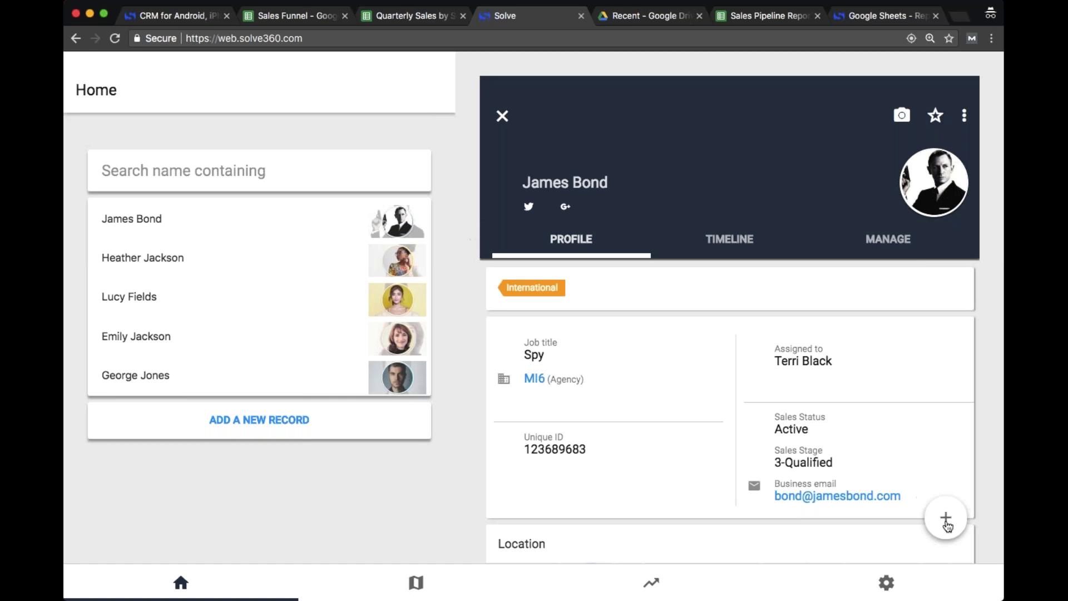
click(952, 527)
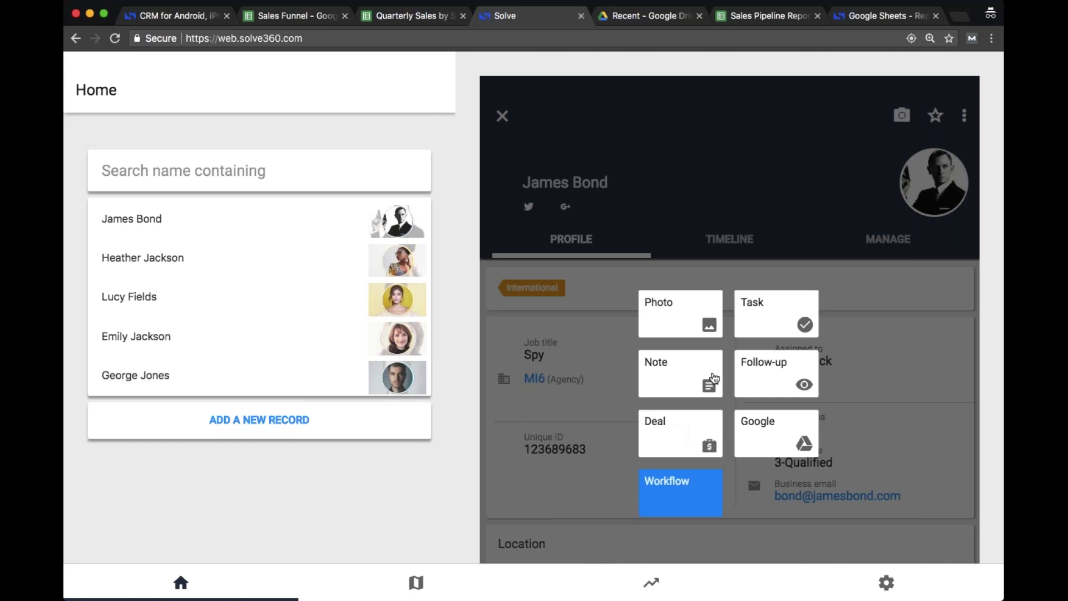
click(773, 188)
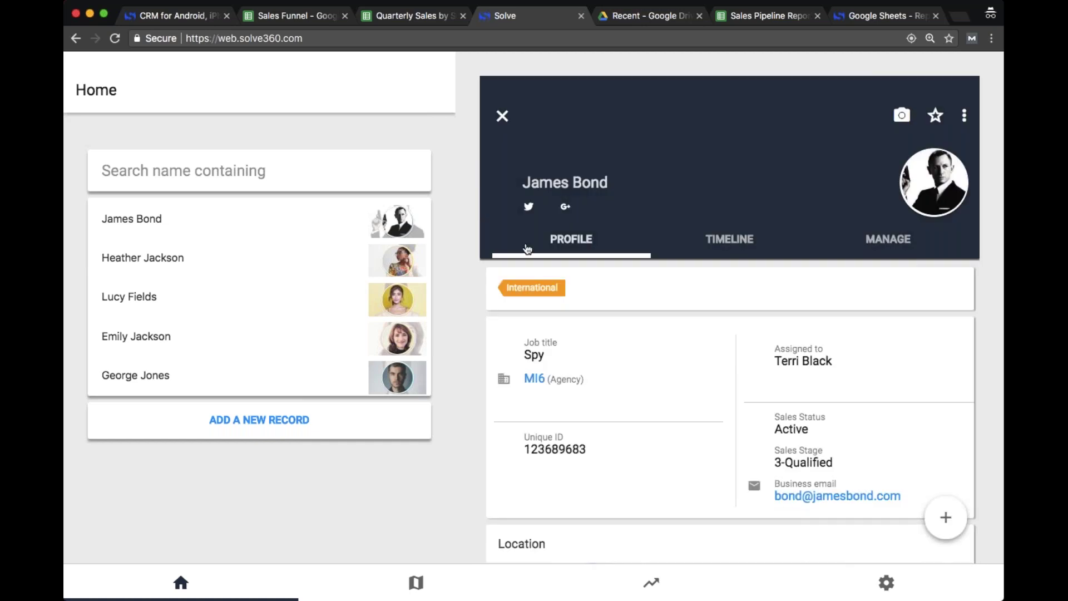
- Examine the contact's "Supplies for Spectre Mission" deal, including its status options, probability, closing date, responsible person and value
click(890, 244)
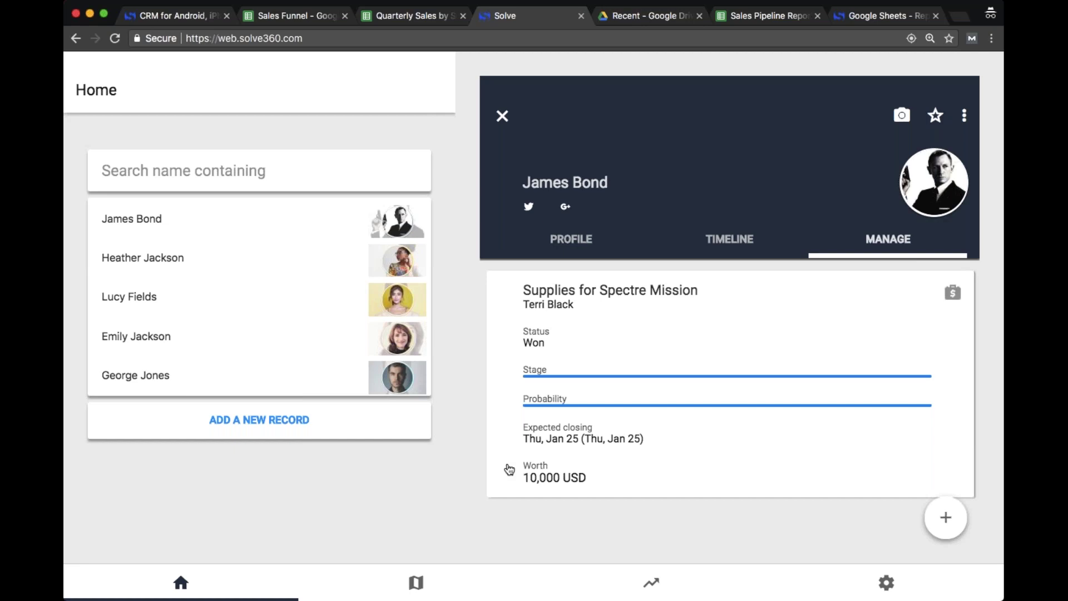
click(744, 303)
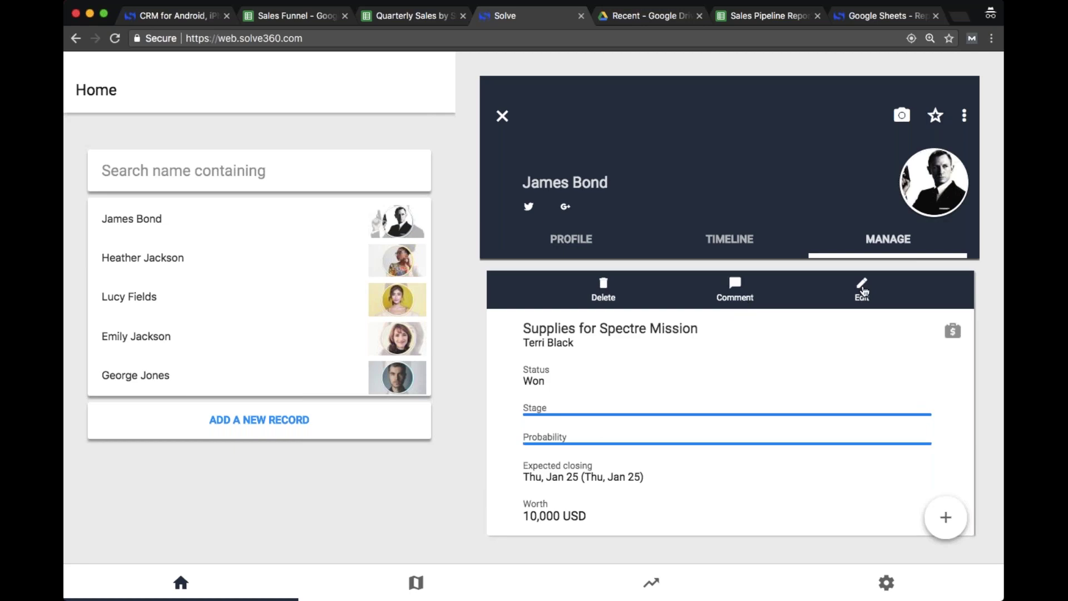
click(864, 291)
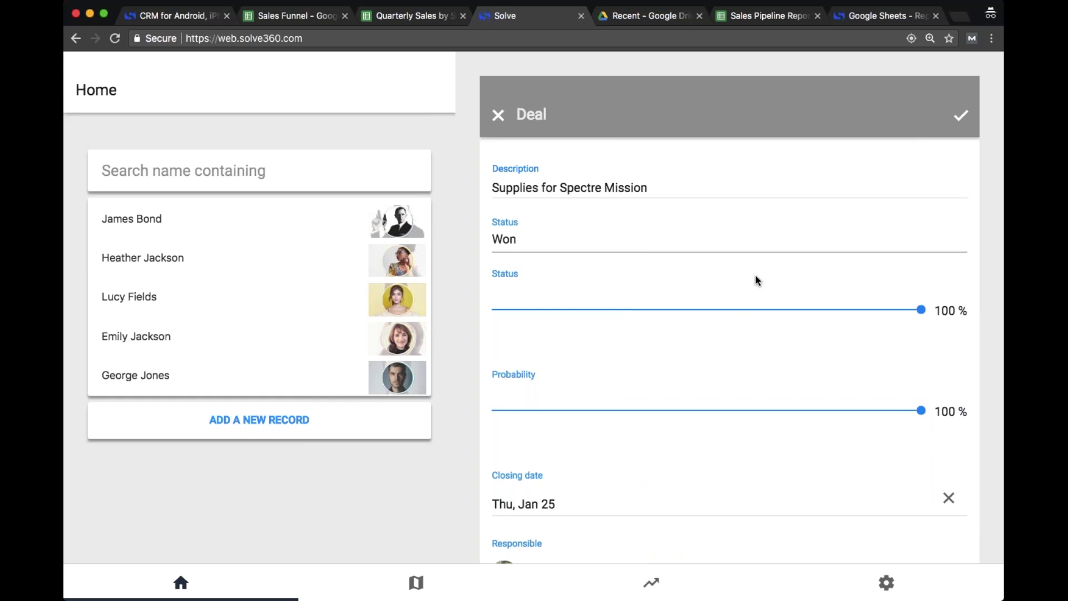
click(512, 239)
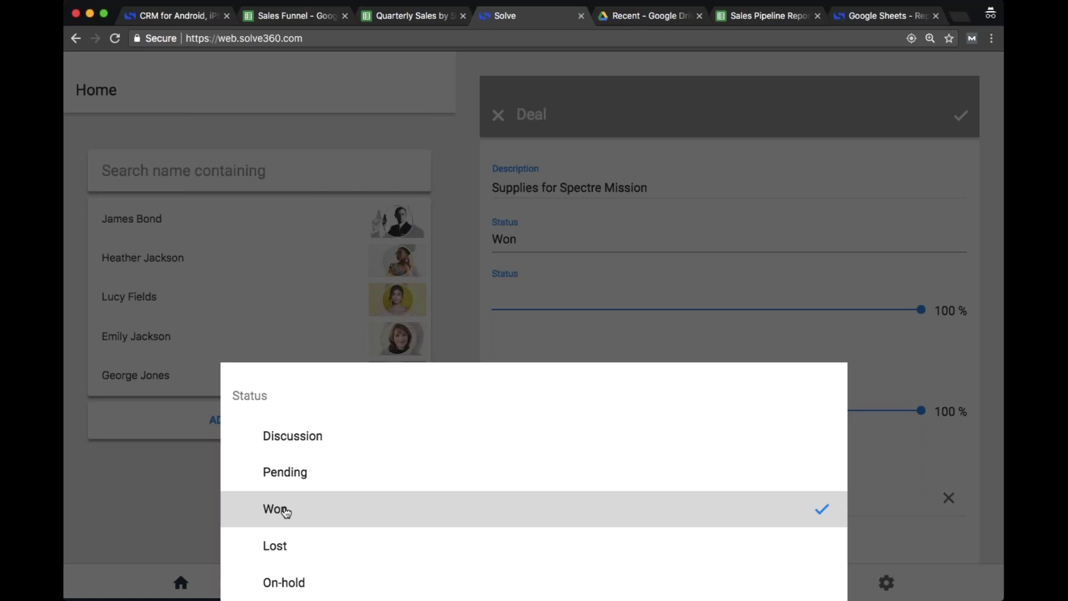
click(554, 255)
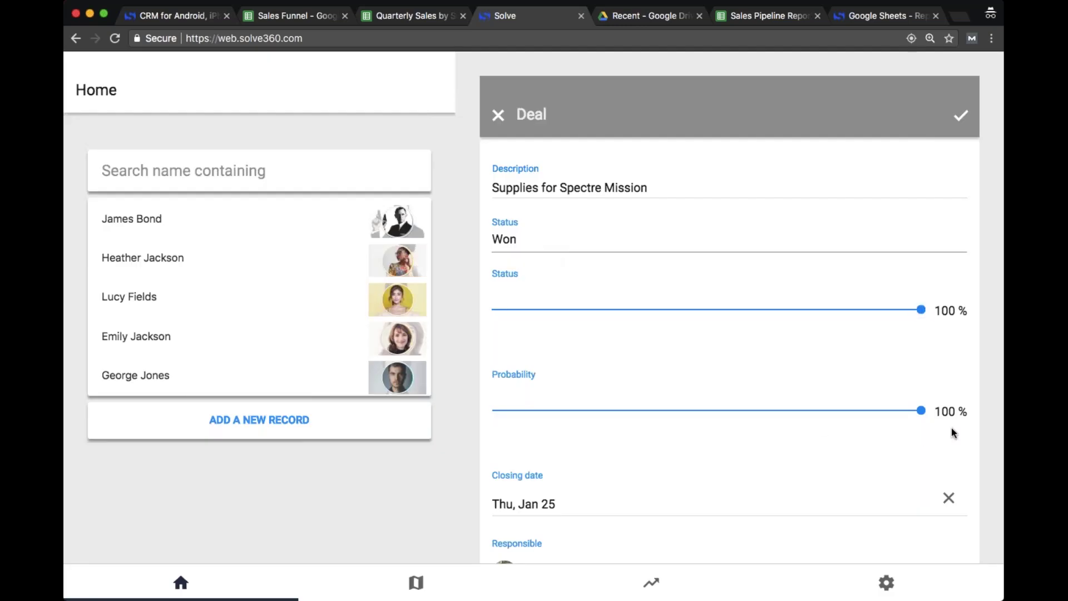
scroll(738, 321, down, 4)
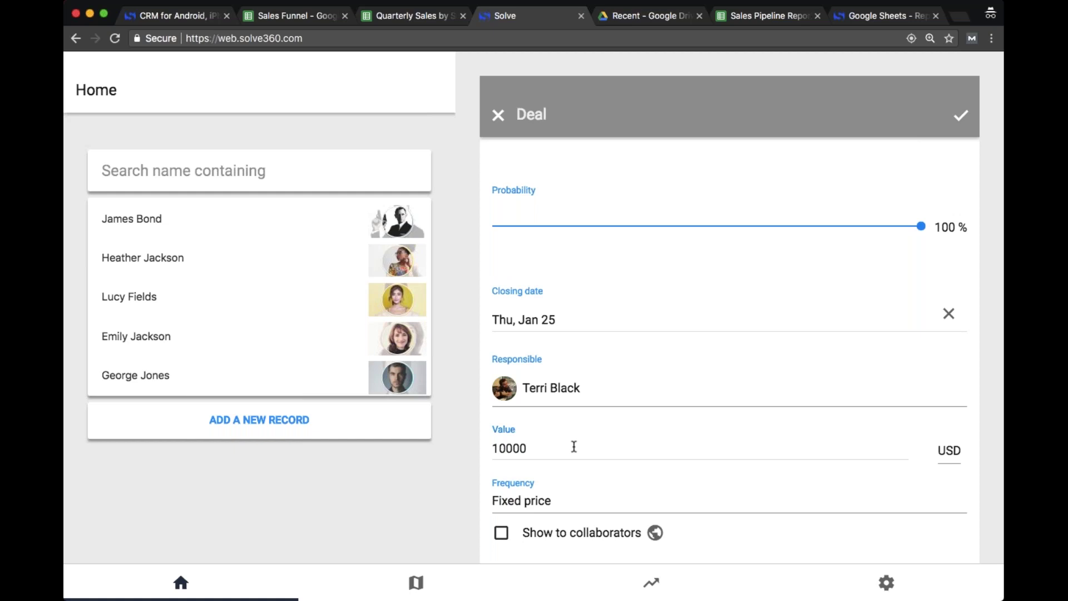
scroll(574, 446, up, 5)
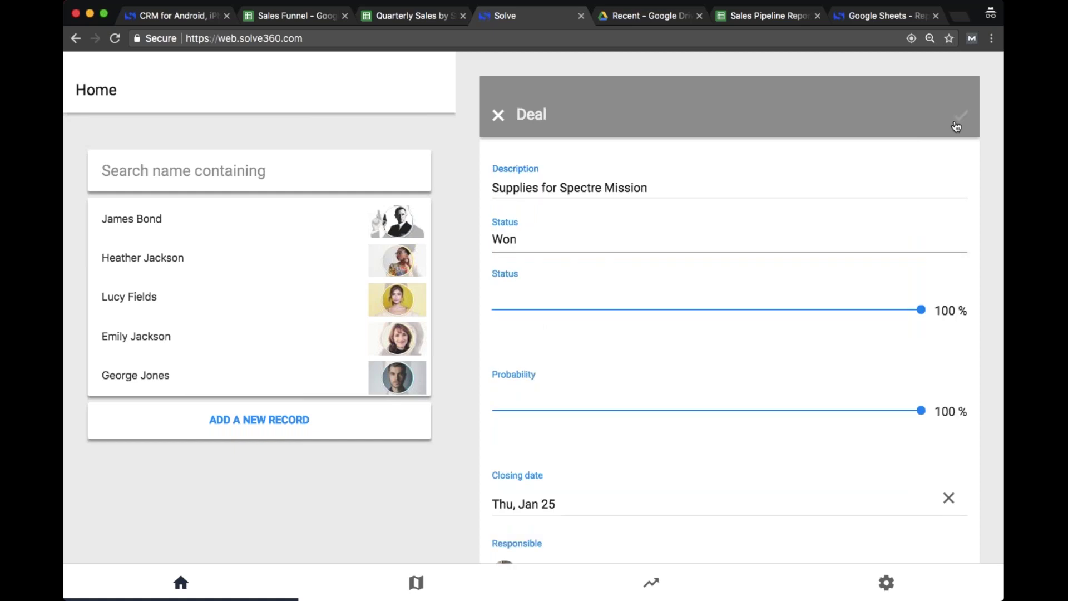
click(958, 119)
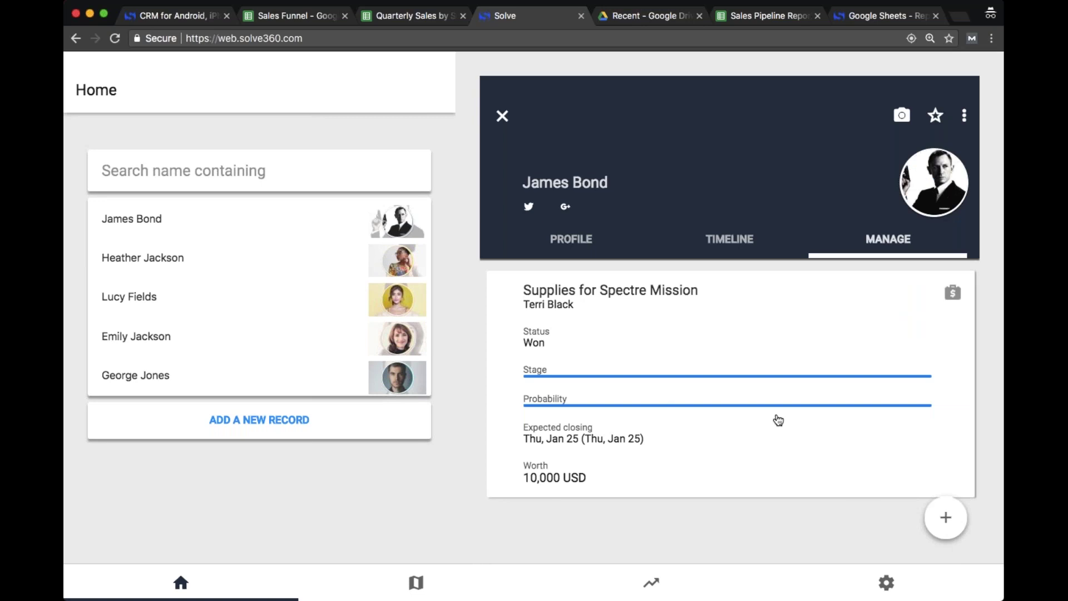
- Switch to Google Drive and create a new blank Google Sheets spreadsheet
click(639, 19)
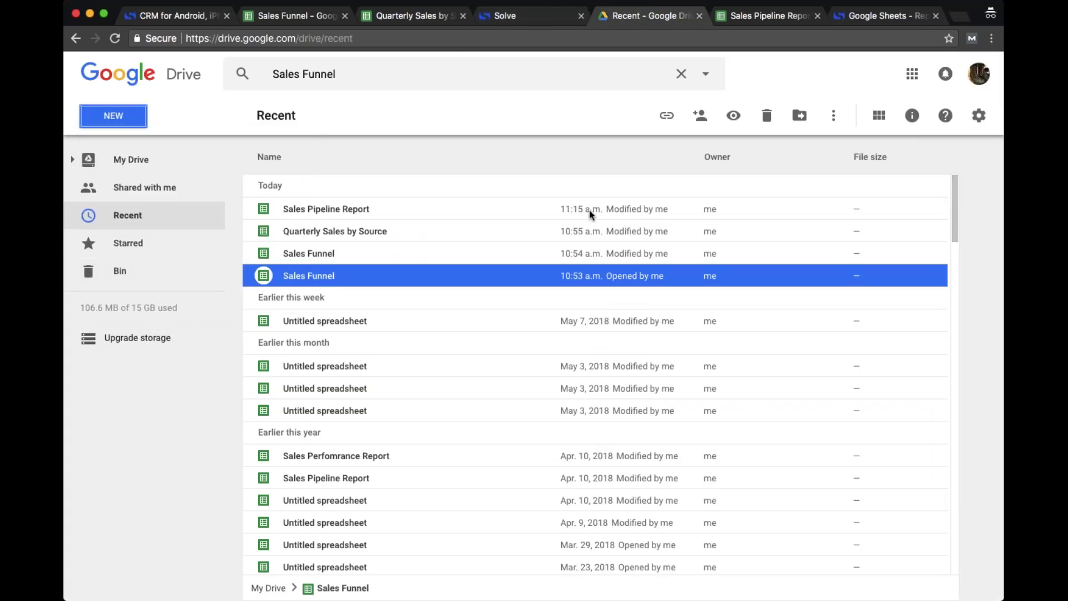
click(136, 119)
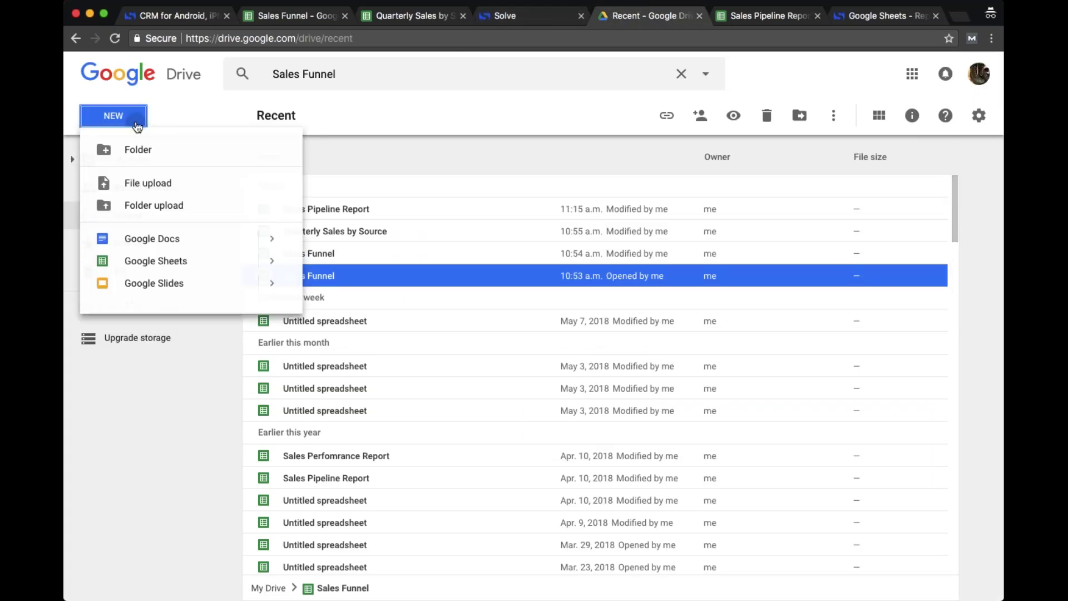
click(185, 268)
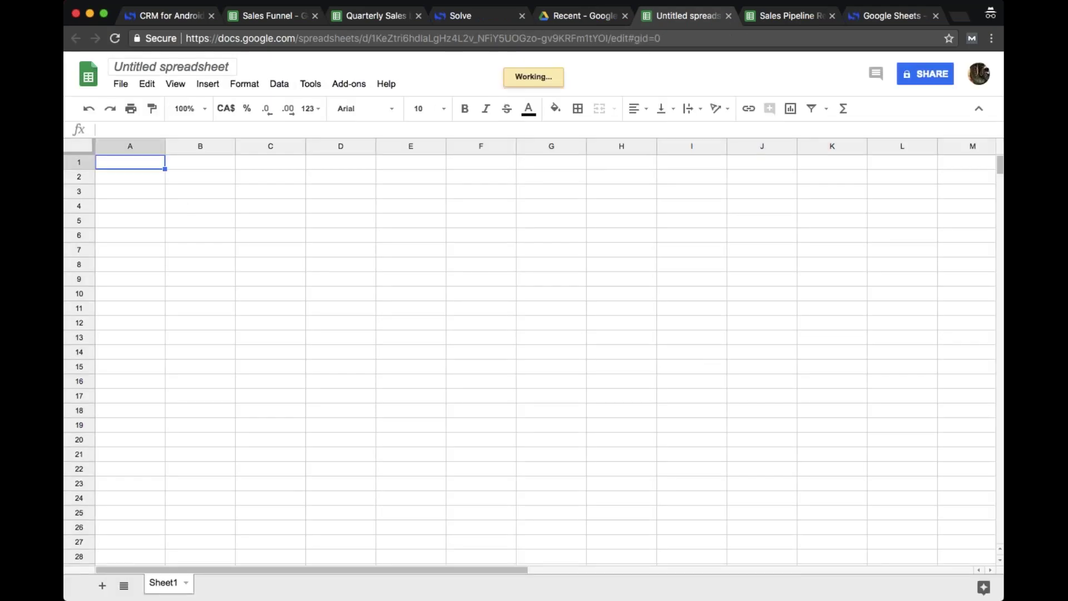
- Rename the new spreadsheet as "Sales Team Performance Report"
click(176, 67)
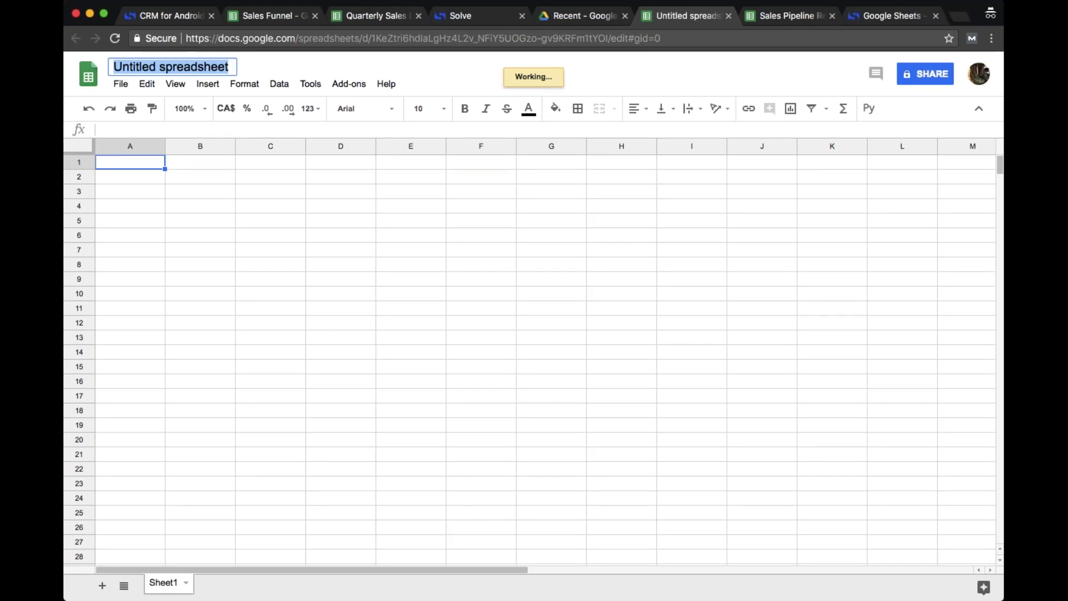
text(Sales )
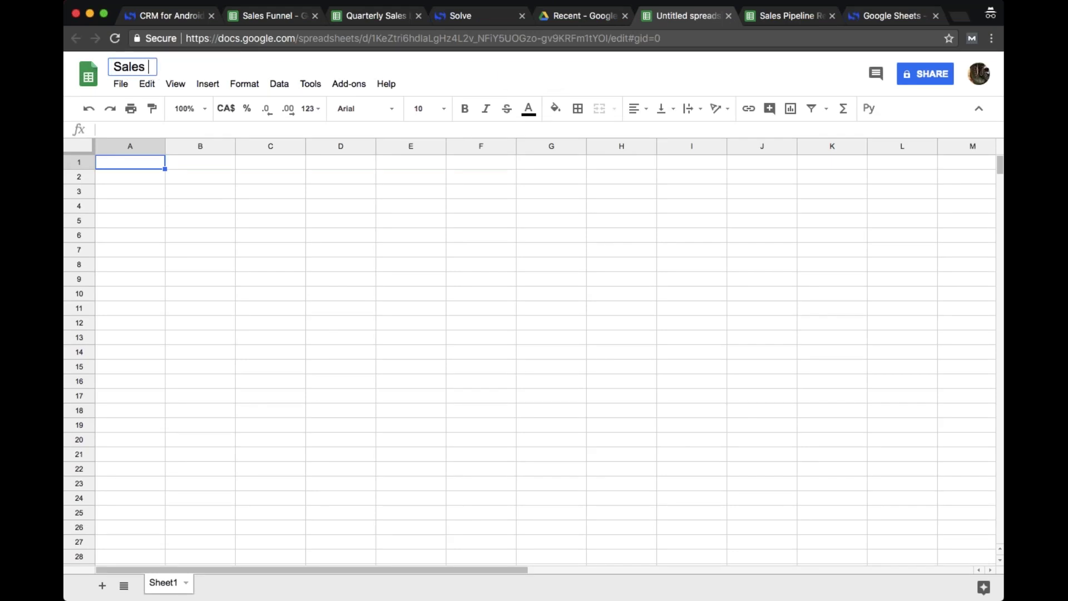
text(Team Perfo)
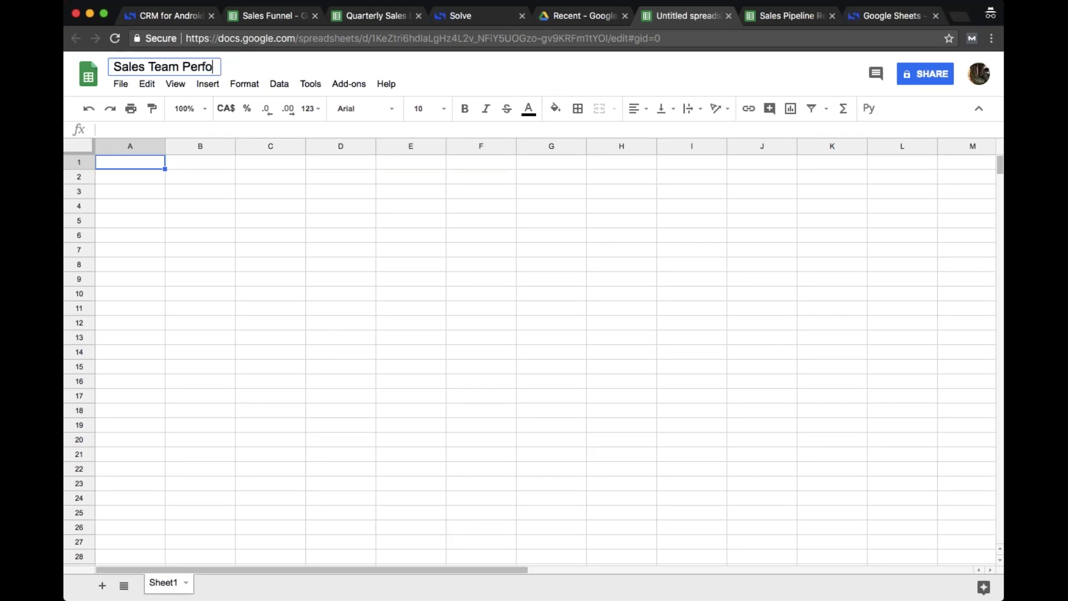
text(rmance Re)
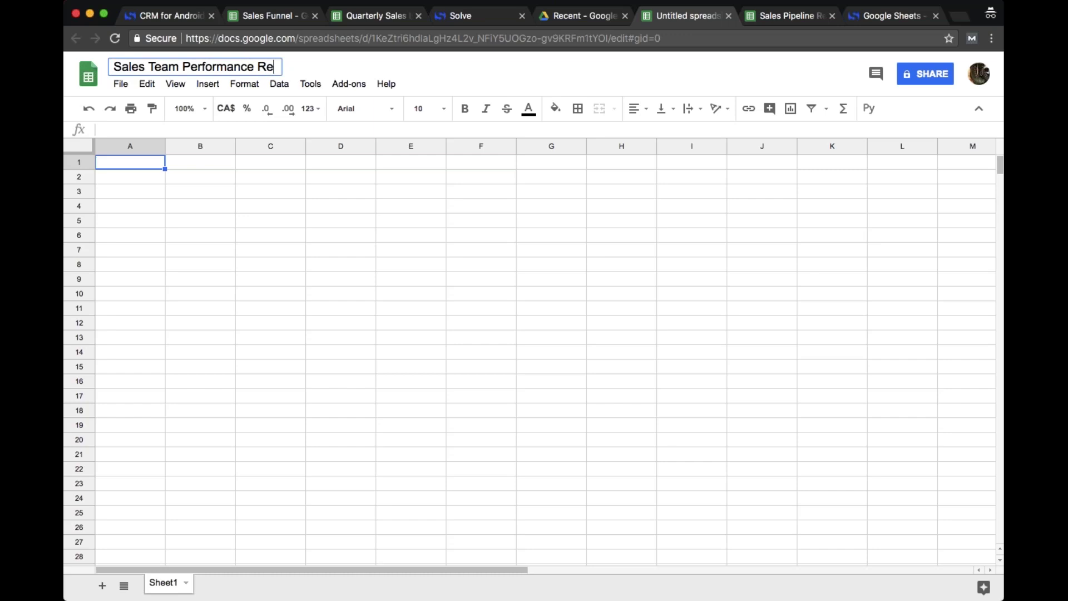
text(port)
key(Return)
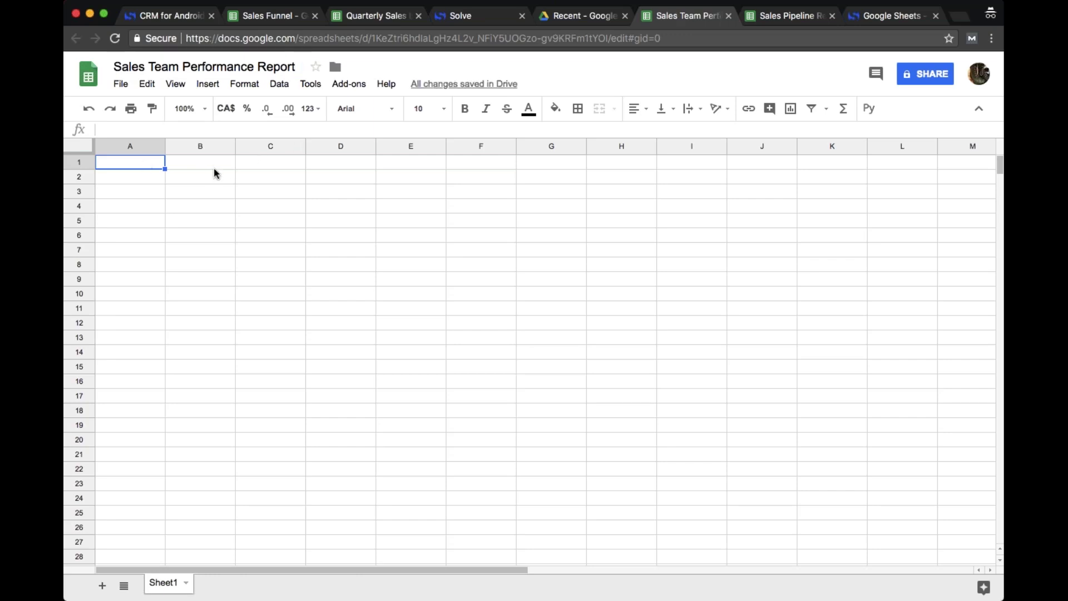
- Start customizing a report with Solve Report Builder and set its report type to Opportunities / Deals
click(352, 85)
mouse_move(353, 141)
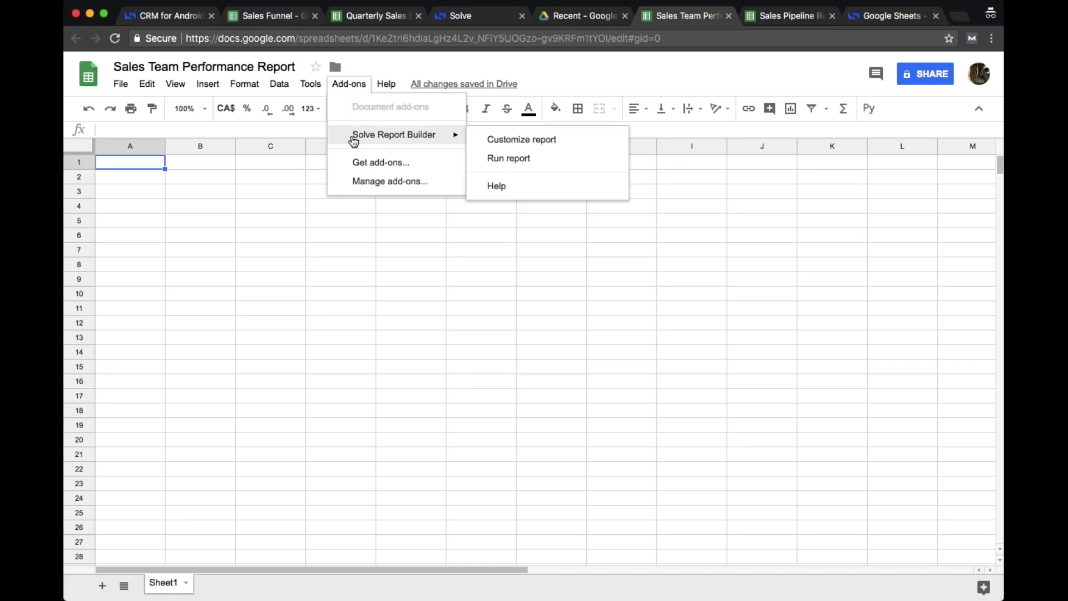
click(539, 139)
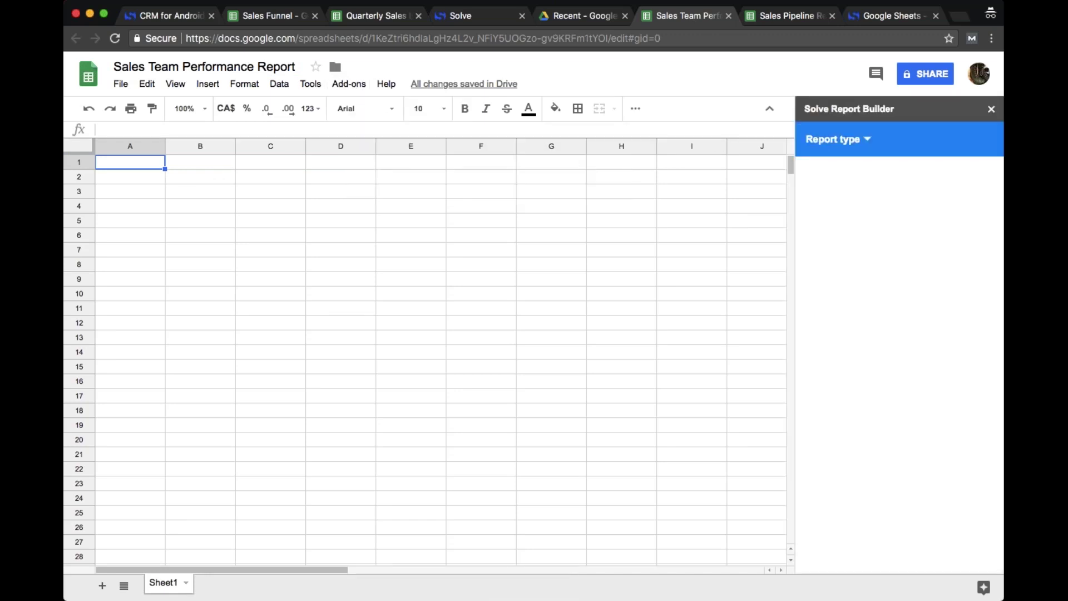
click(867, 144)
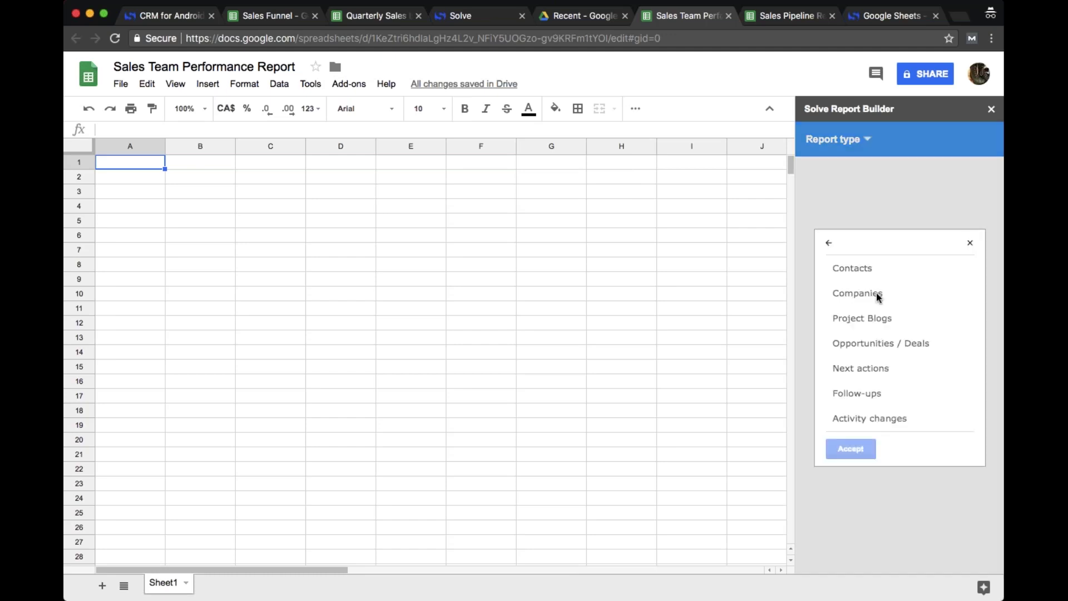
click(841, 349)
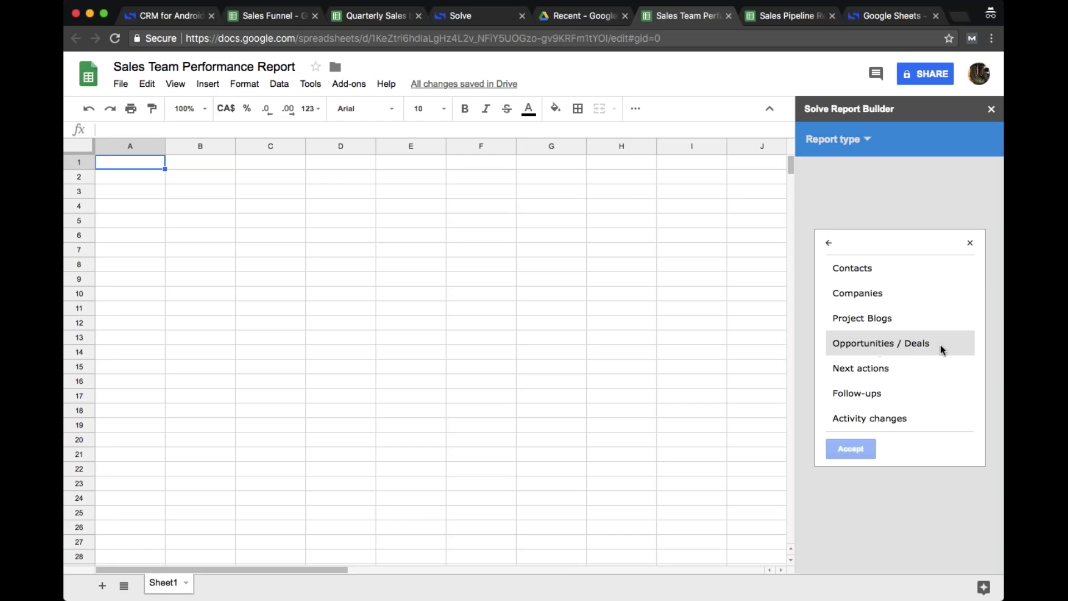
click(920, 343)
click(849, 449)
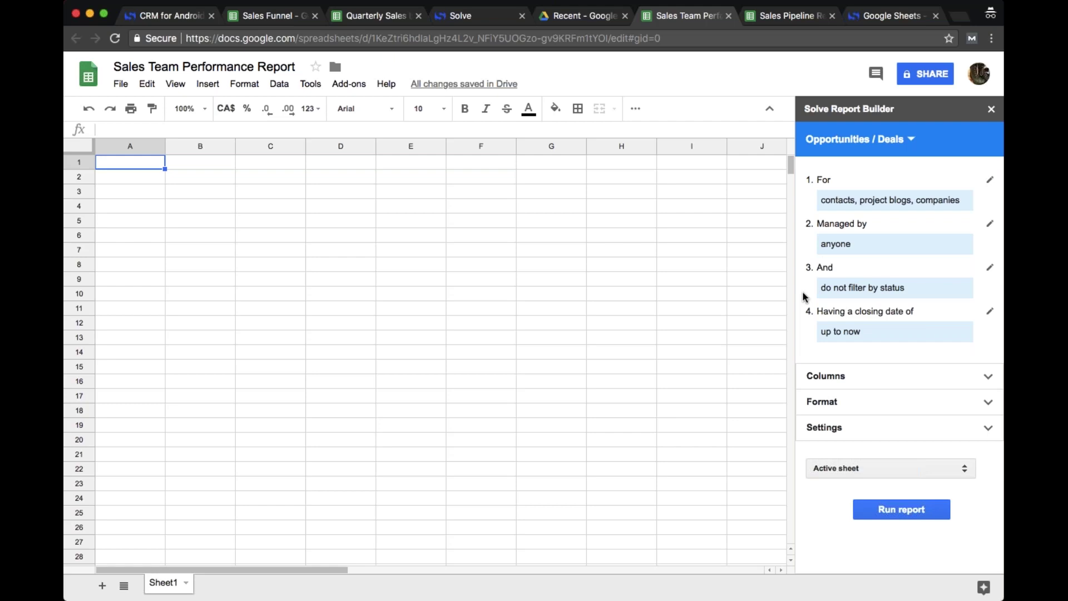
- Filter the deals report by status so that it includes only Won deals
click(822, 288)
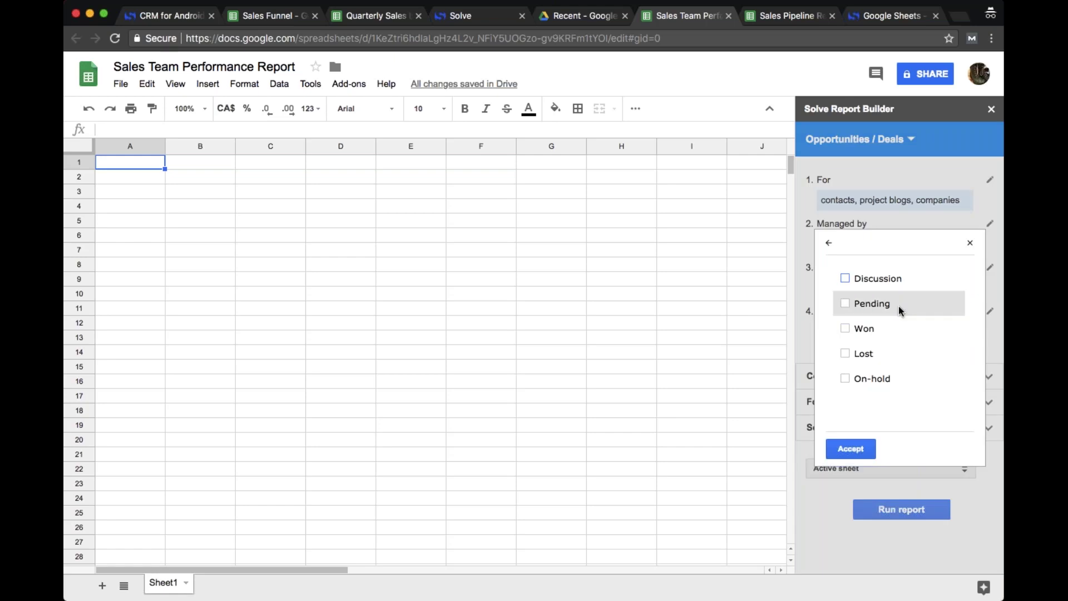
click(844, 329)
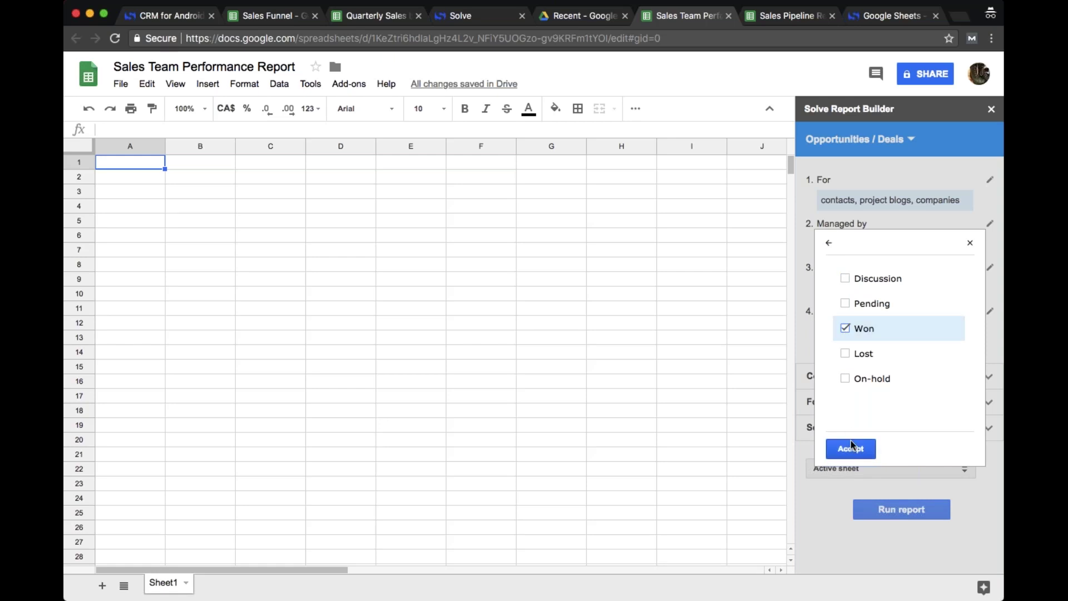
click(854, 450)
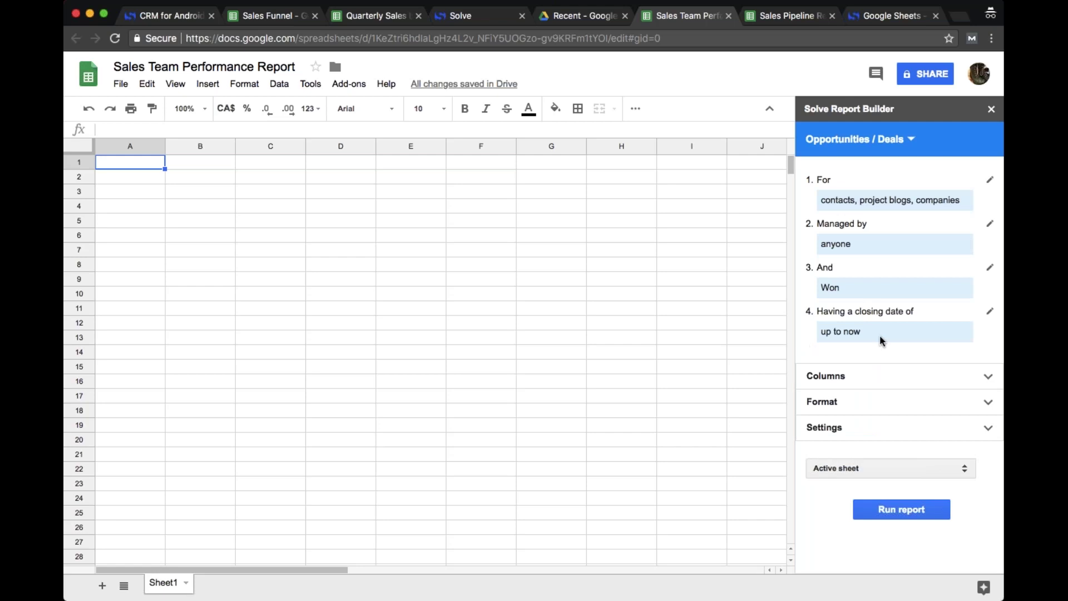
- Switch the closing date filter to a between range and set its start date to January 1, 2018
click(988, 312)
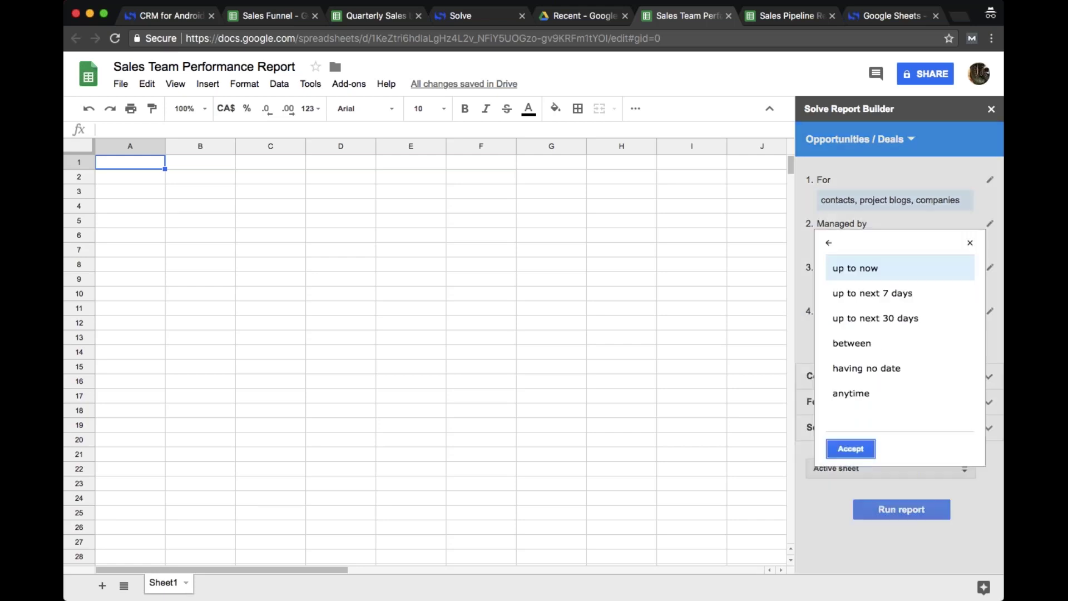
click(860, 348)
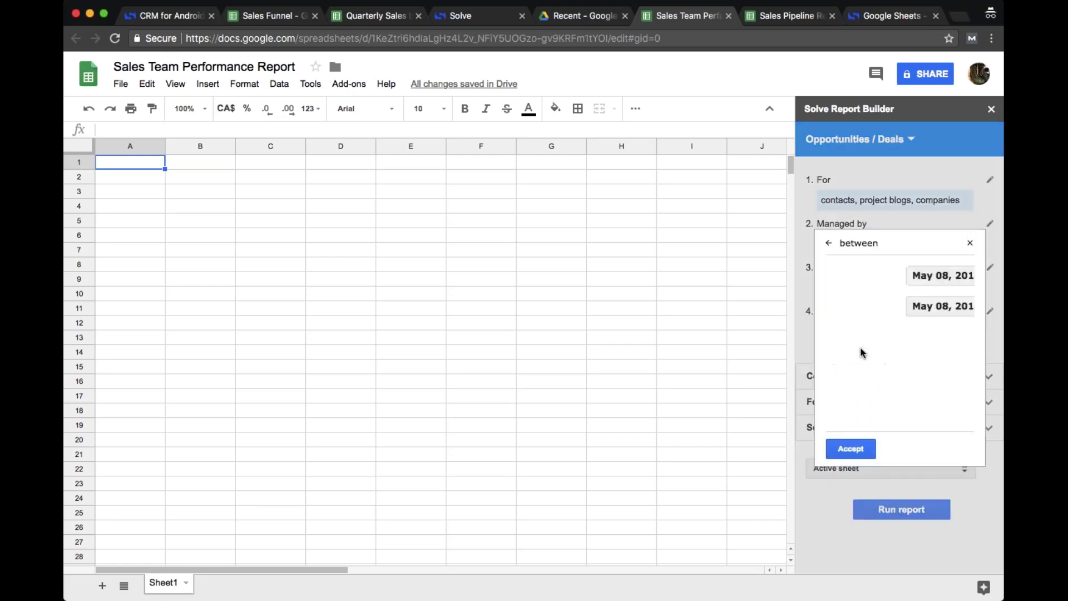
click(860, 272)
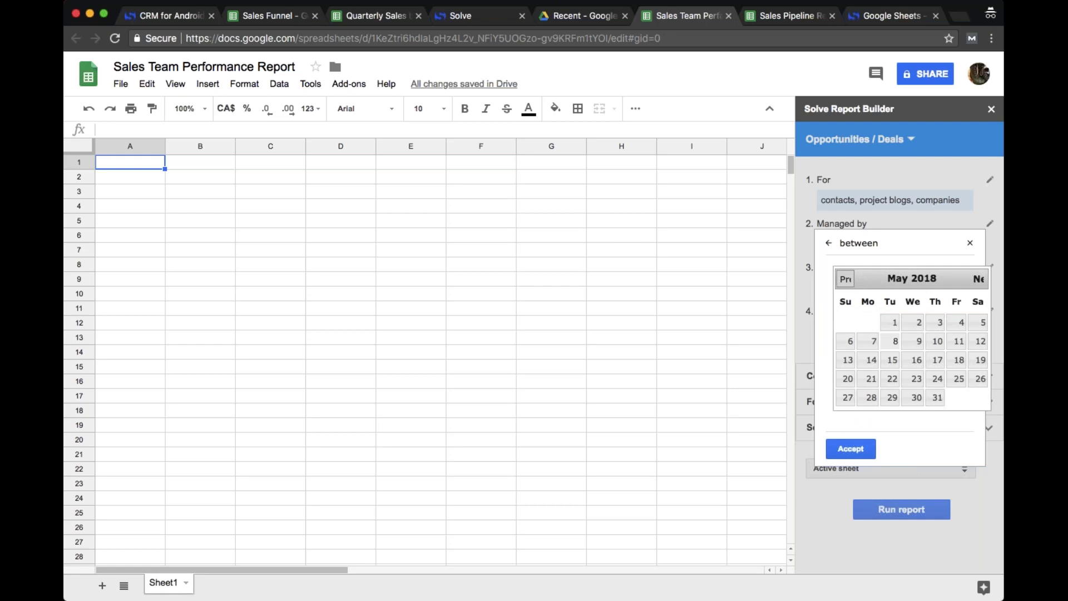
click(848, 286)
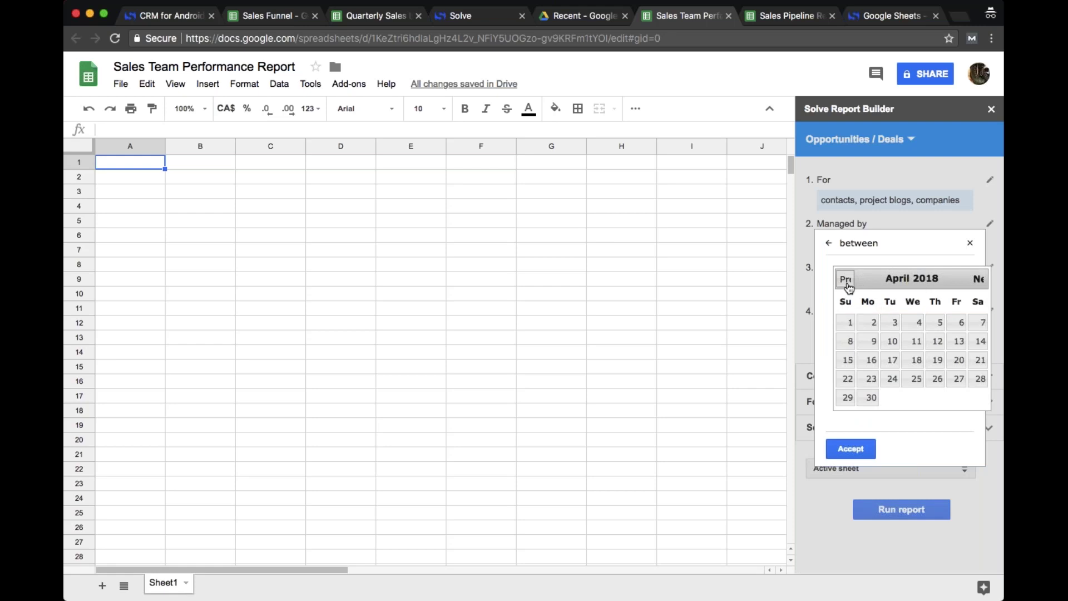
click(848, 286)
click(849, 286)
click(849, 286)
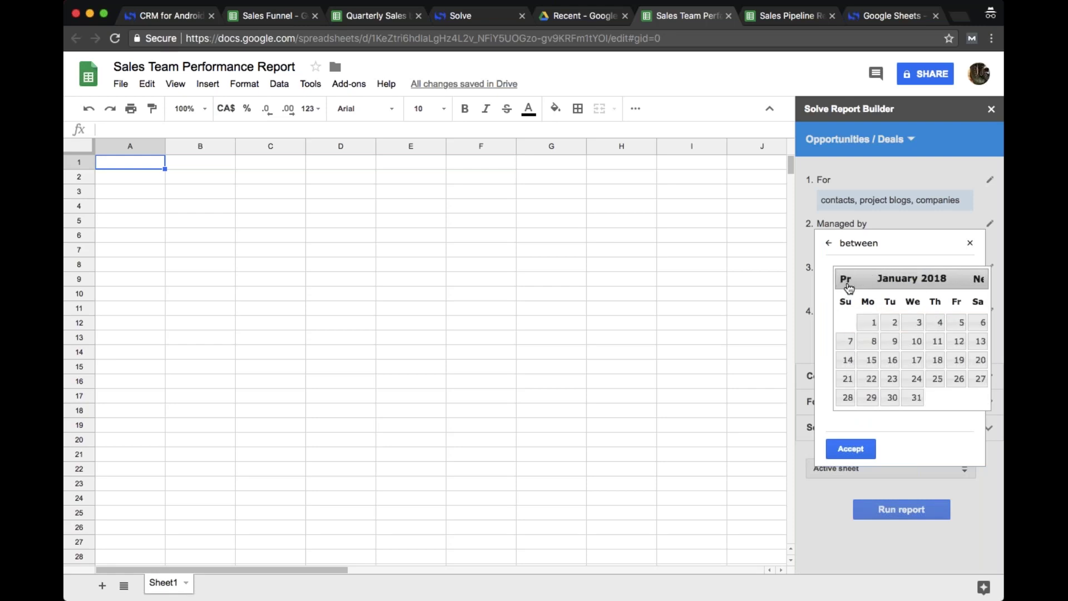
click(870, 324)
- Set the end of the closing date range to January 31, 2018 and accept the filter
click(871, 313)
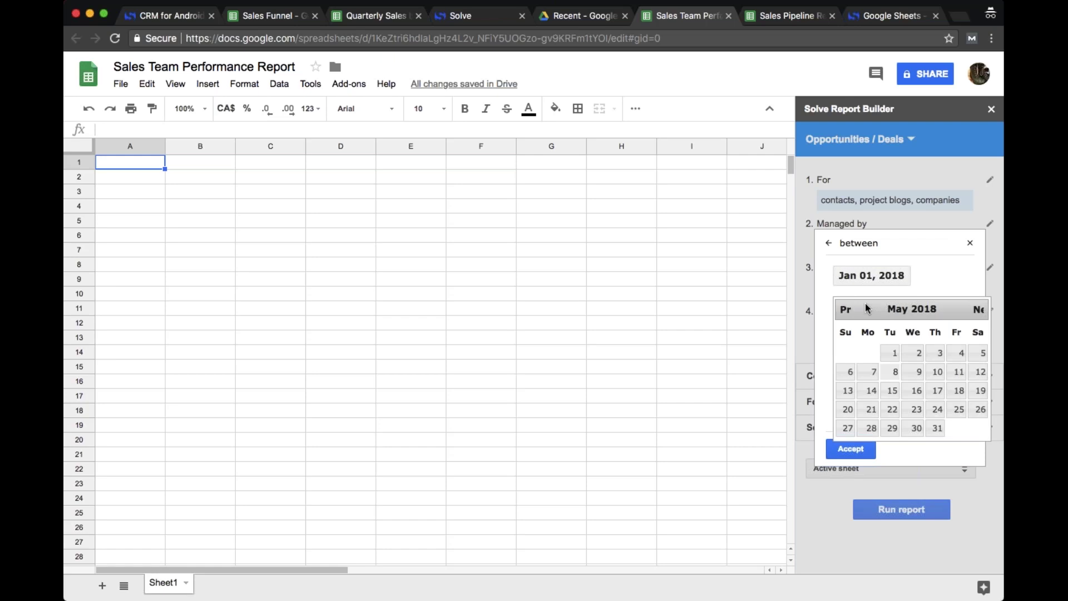
click(849, 311)
click(849, 312)
click(849, 311)
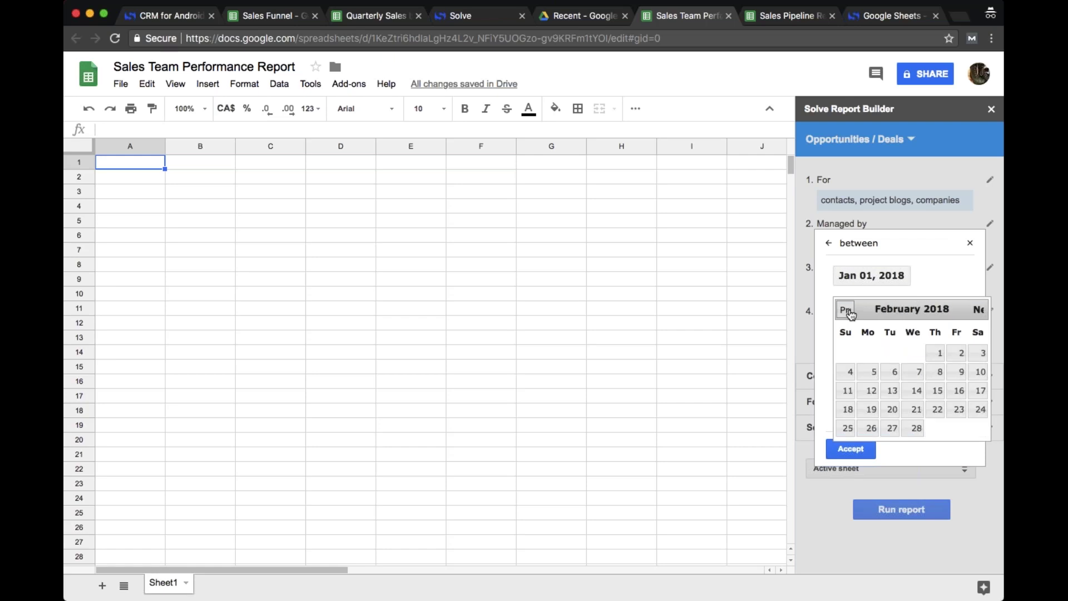
click(850, 312)
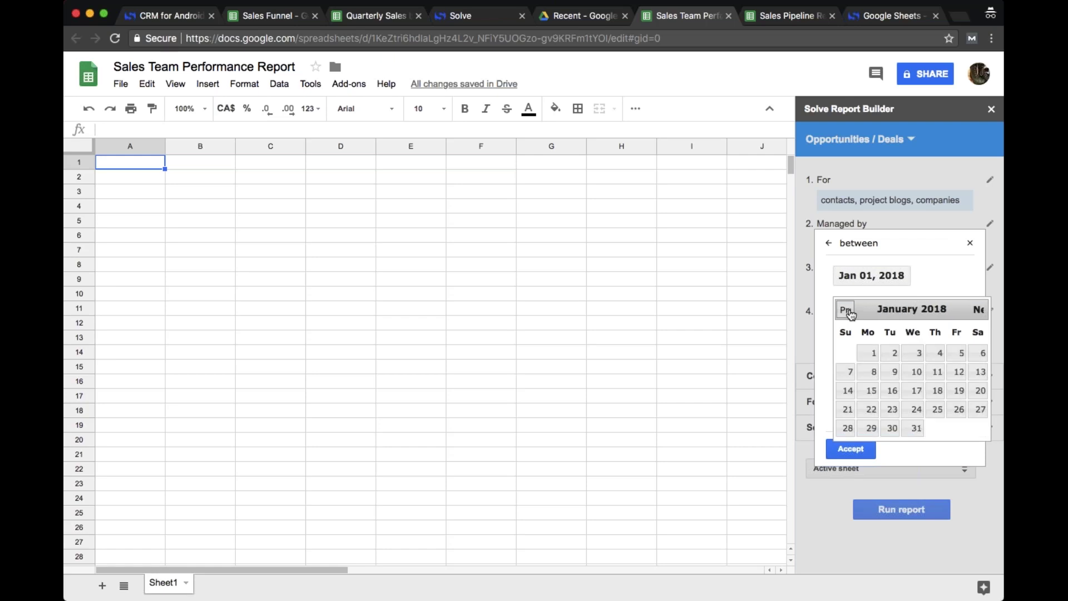
click(917, 433)
click(838, 452)
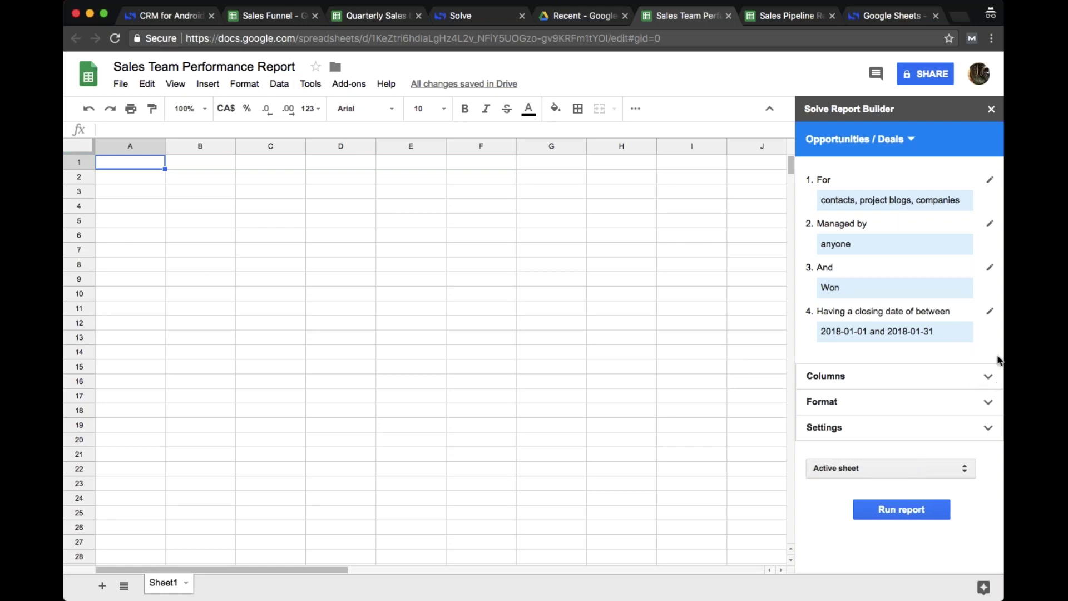
- Limit the report's standard fields to Potential Value and Responsible, and run the report into the active sheet
click(986, 377)
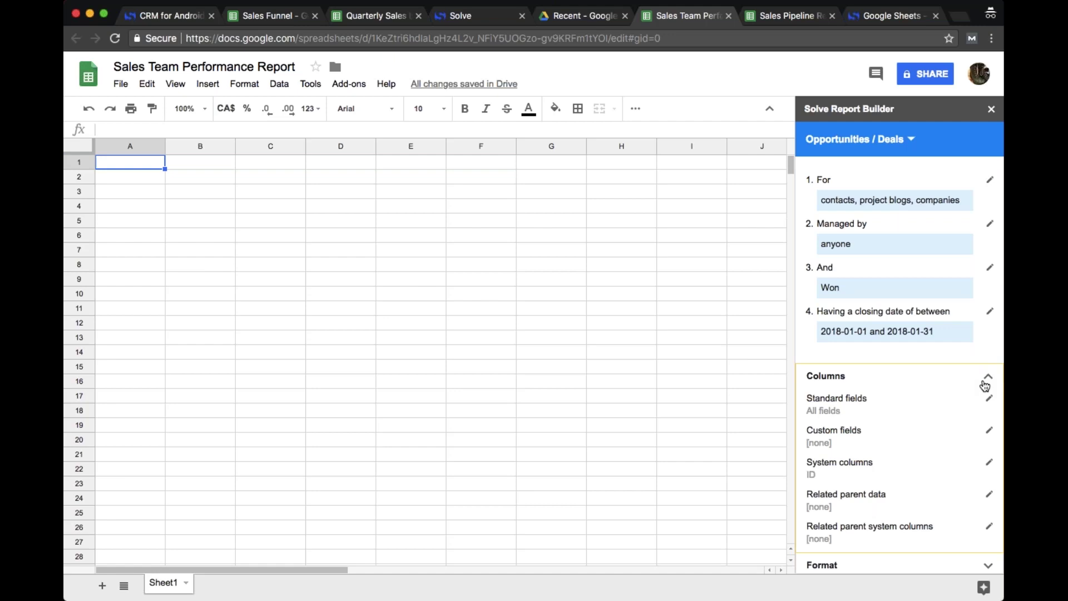
click(822, 412)
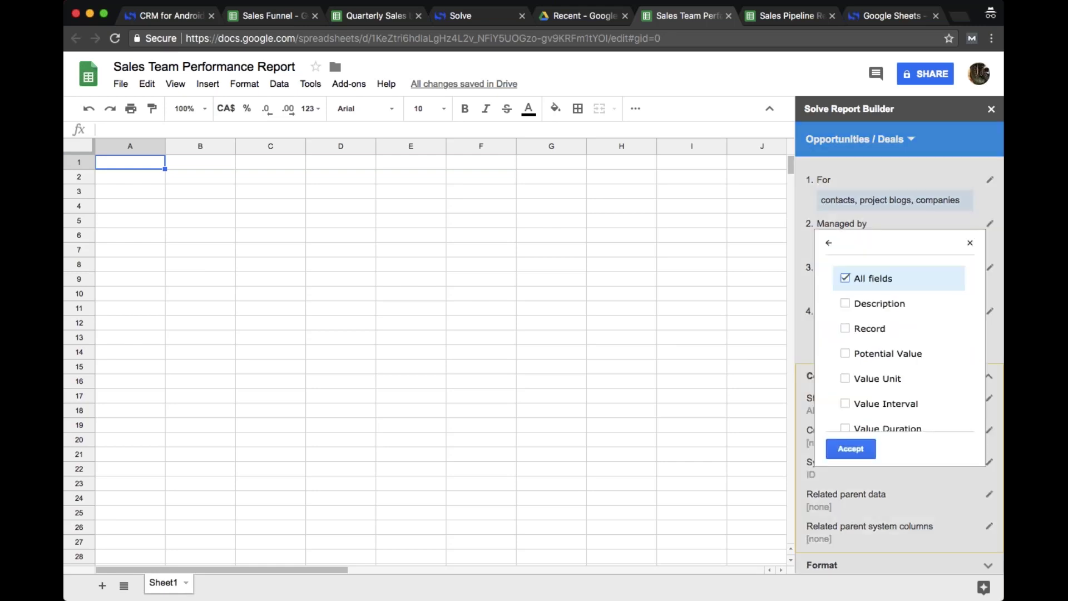
click(844, 353)
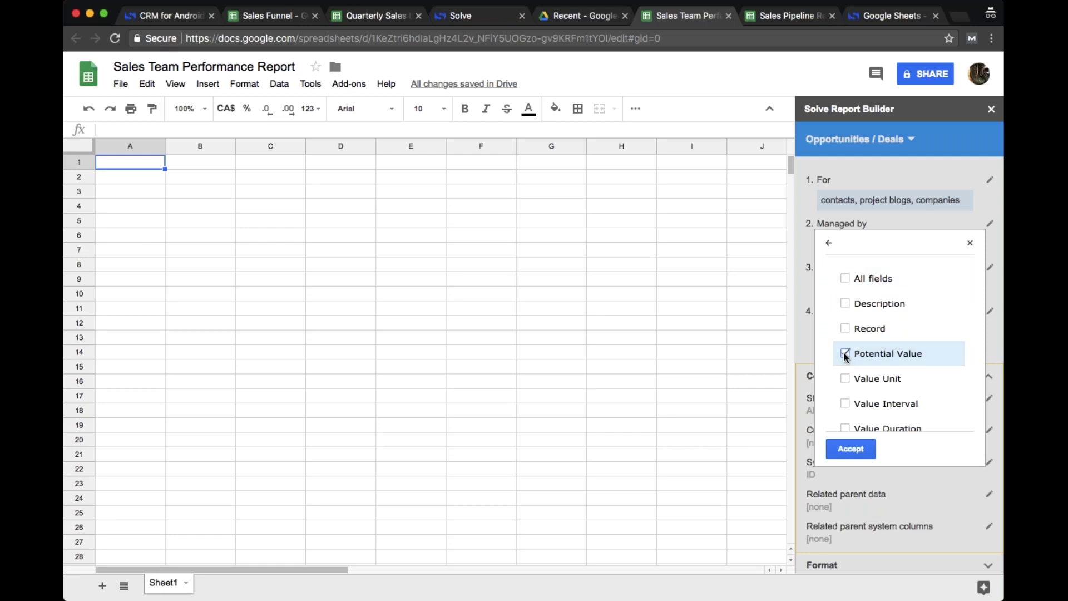
scroll(884, 327, down, 4)
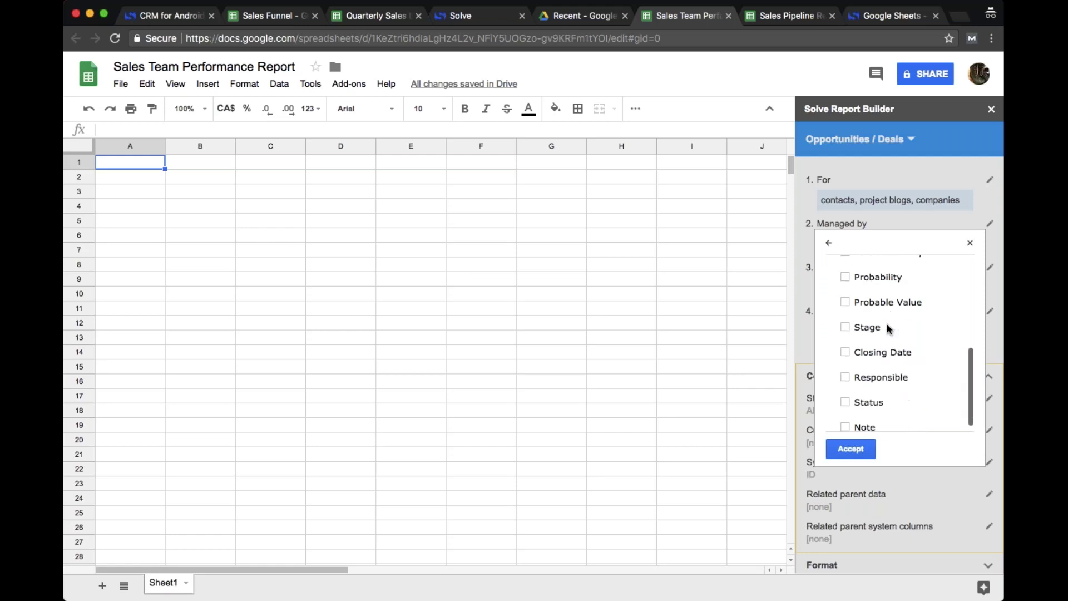
click(845, 377)
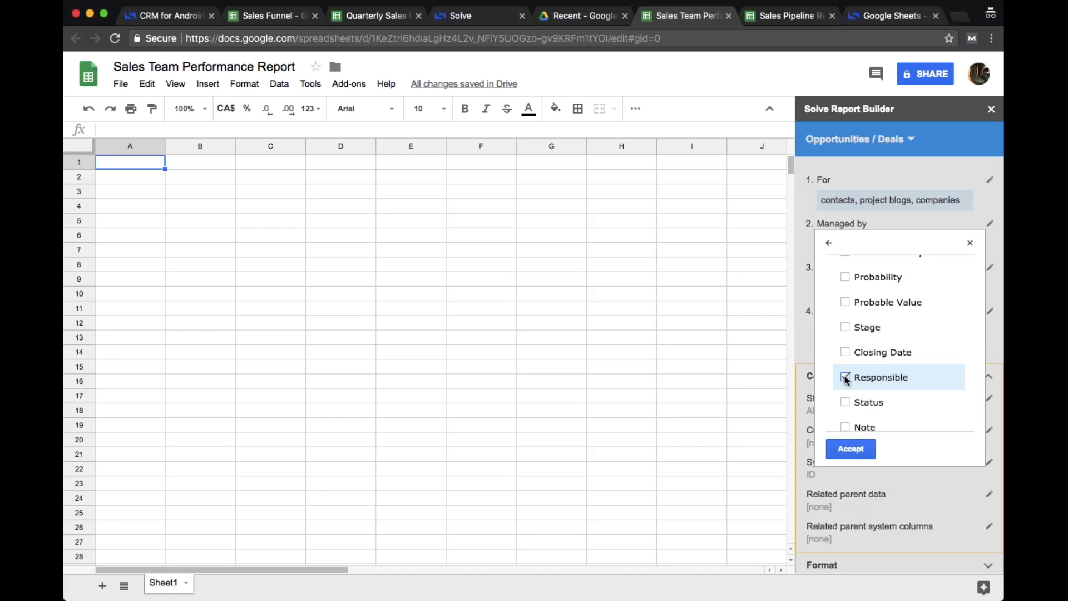
click(858, 454)
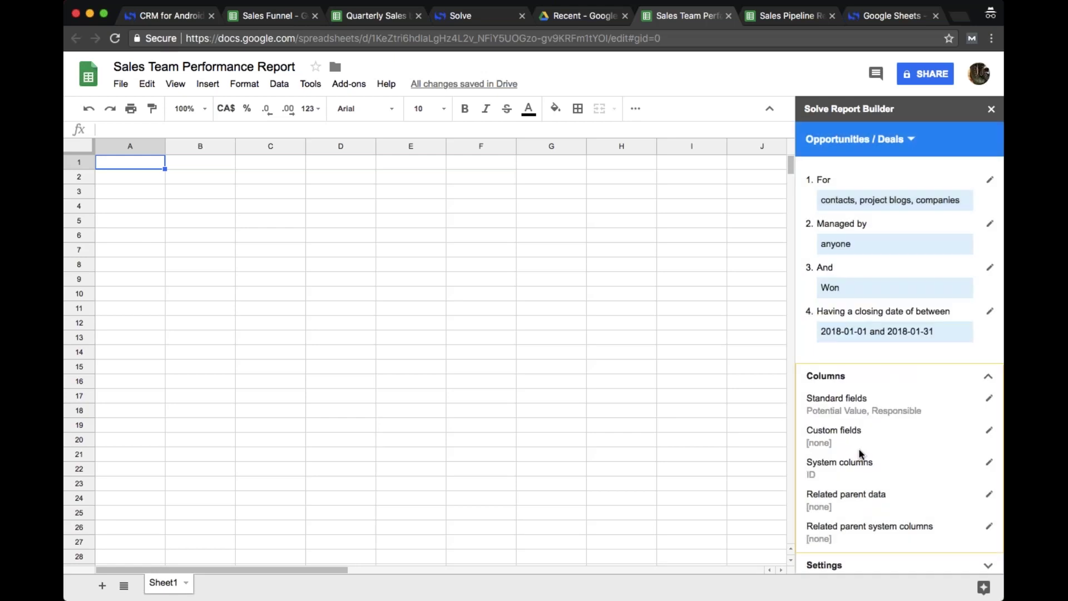
scroll(860, 453, down, 3)
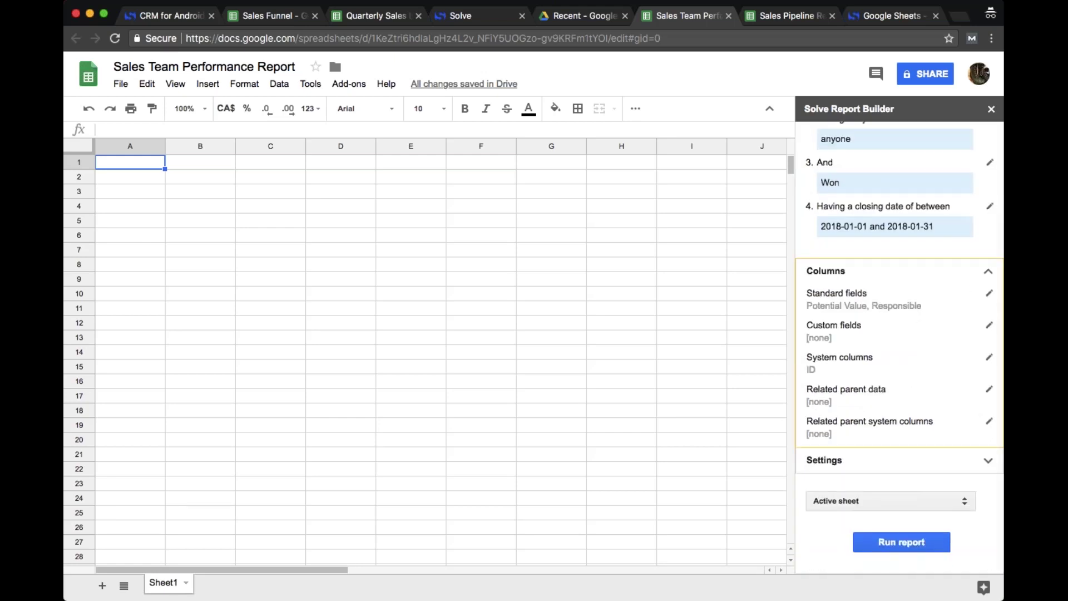
click(899, 545)
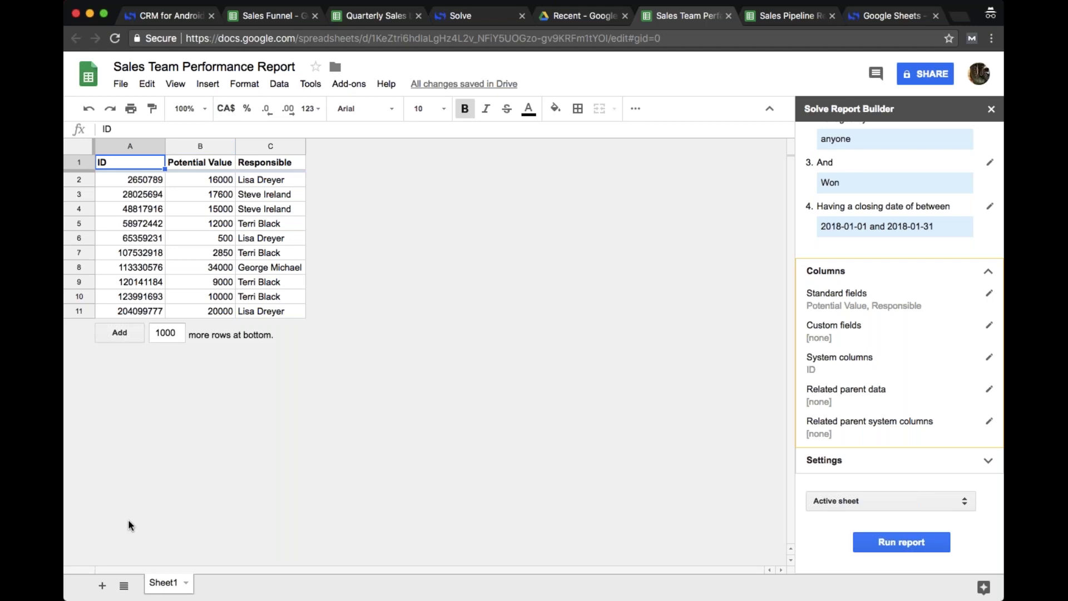
- Format the Potential Value column as Canadian dollar currency without decimal places
click(209, 148)
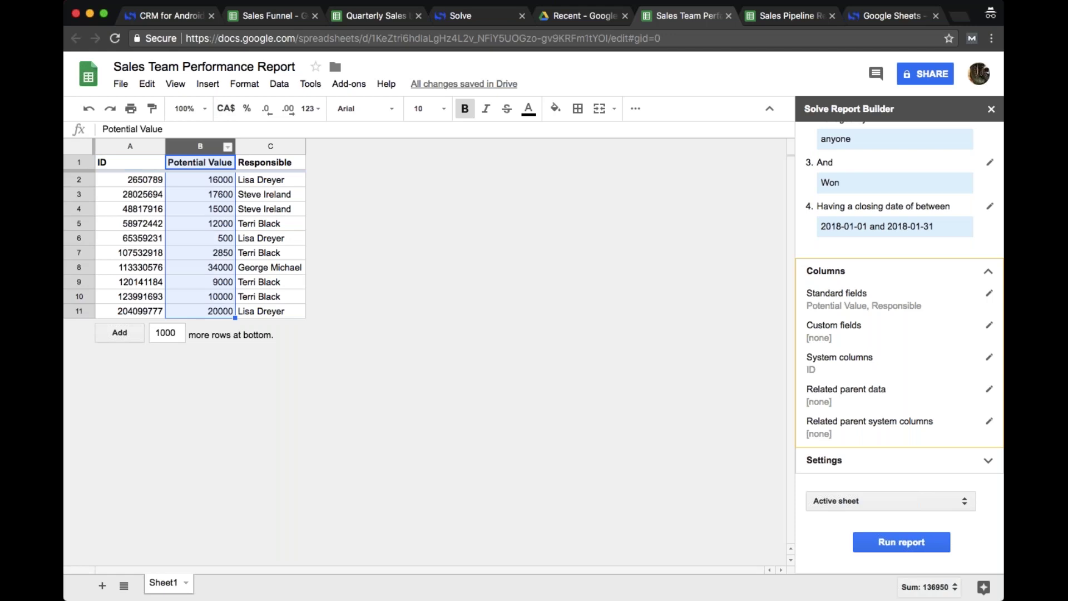
click(227, 110)
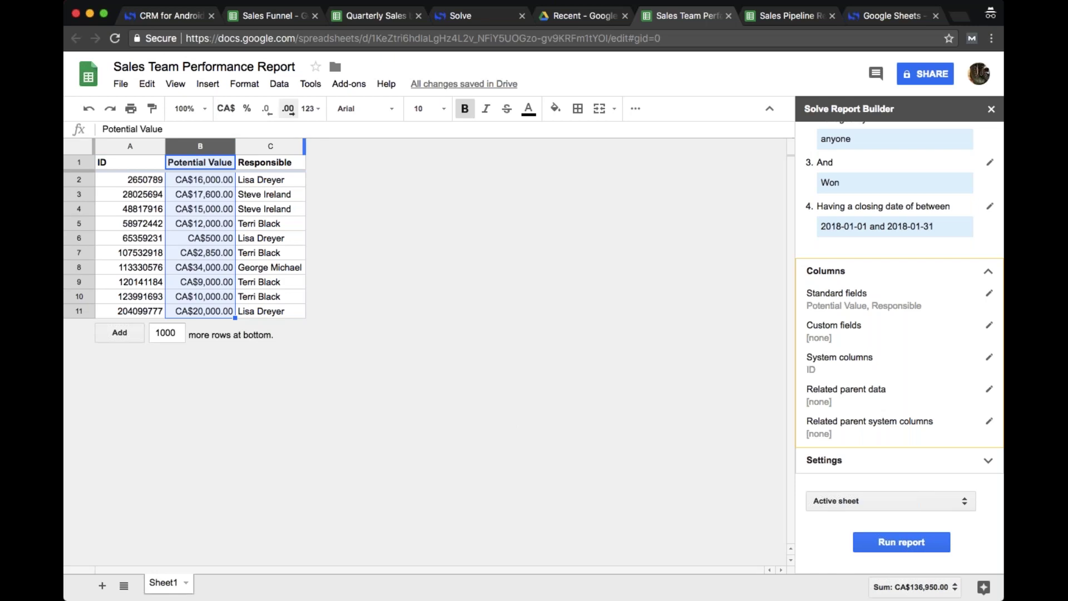
click(267, 110)
click(267, 110)
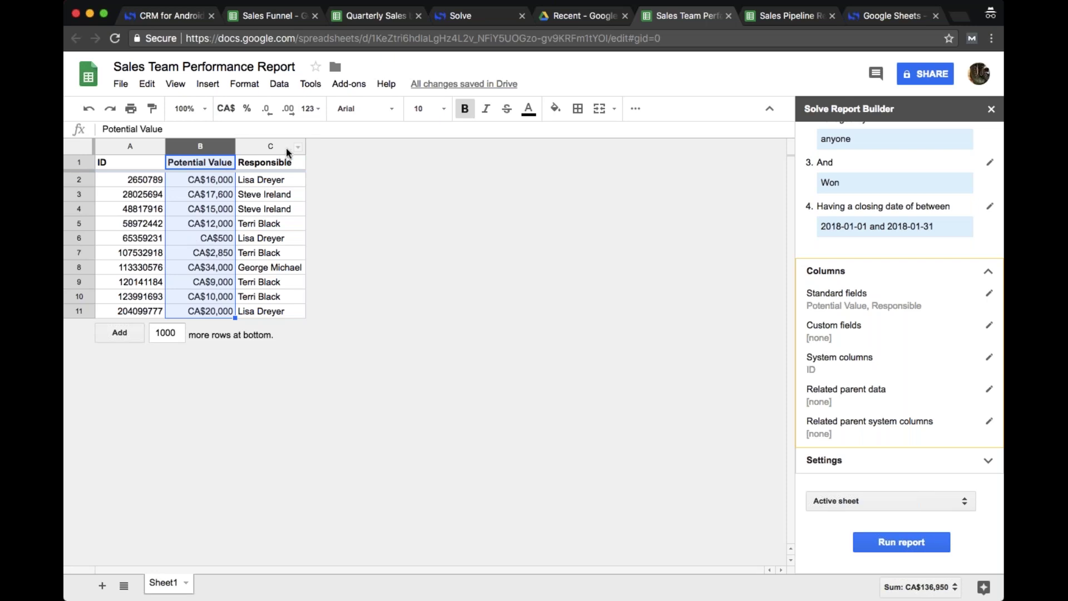
- Create a pivot table from the Potential Value and Responsible columns, and close Solve Report Builder to reach the pivot table editor
click(270, 147)
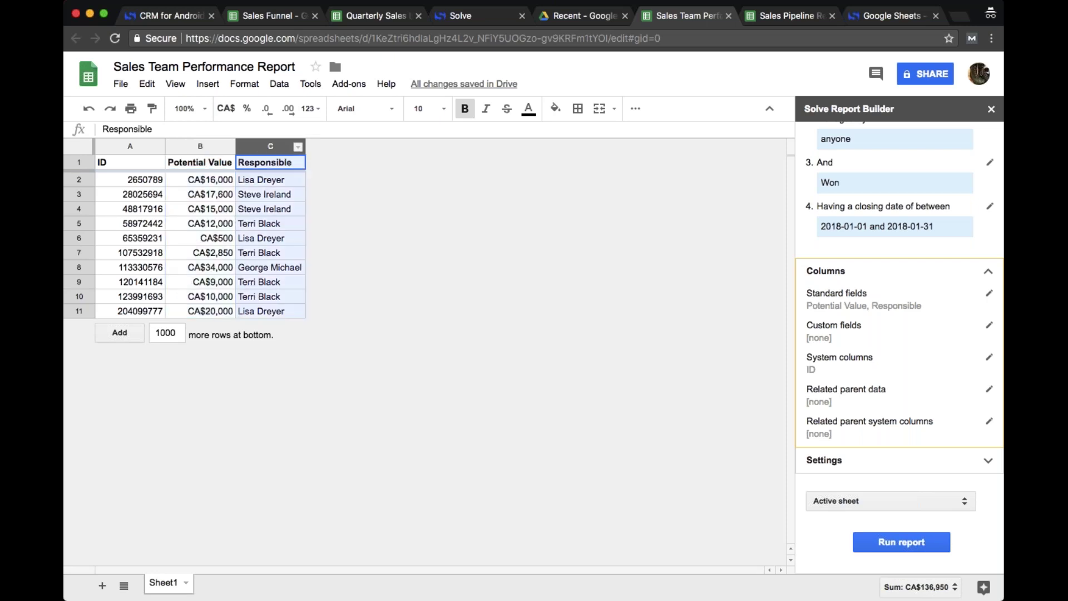
click(200, 146)
shift+click(271, 145)
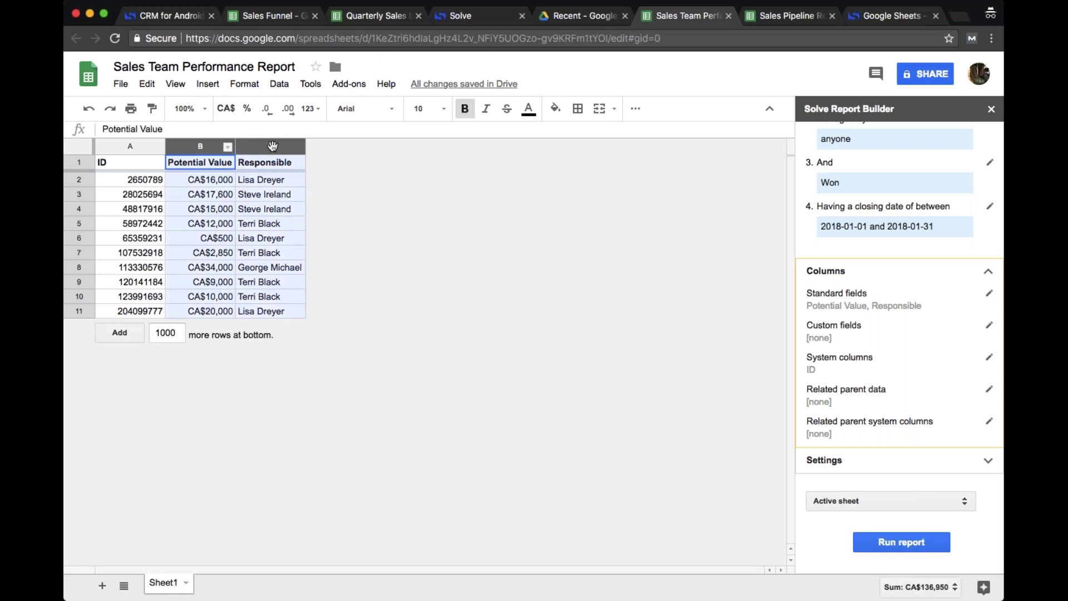
click(280, 84)
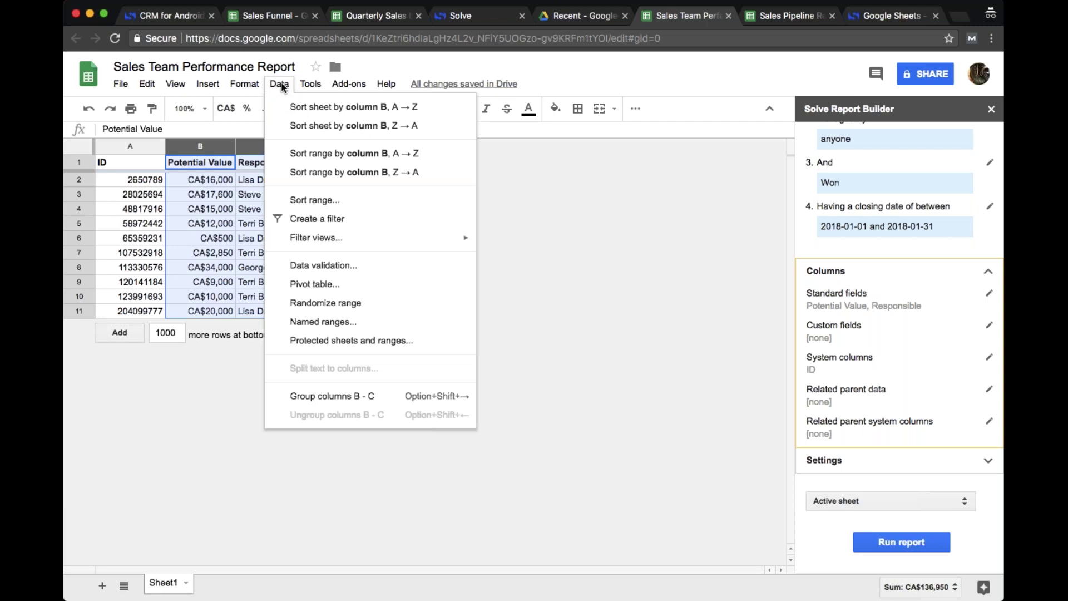
click(326, 284)
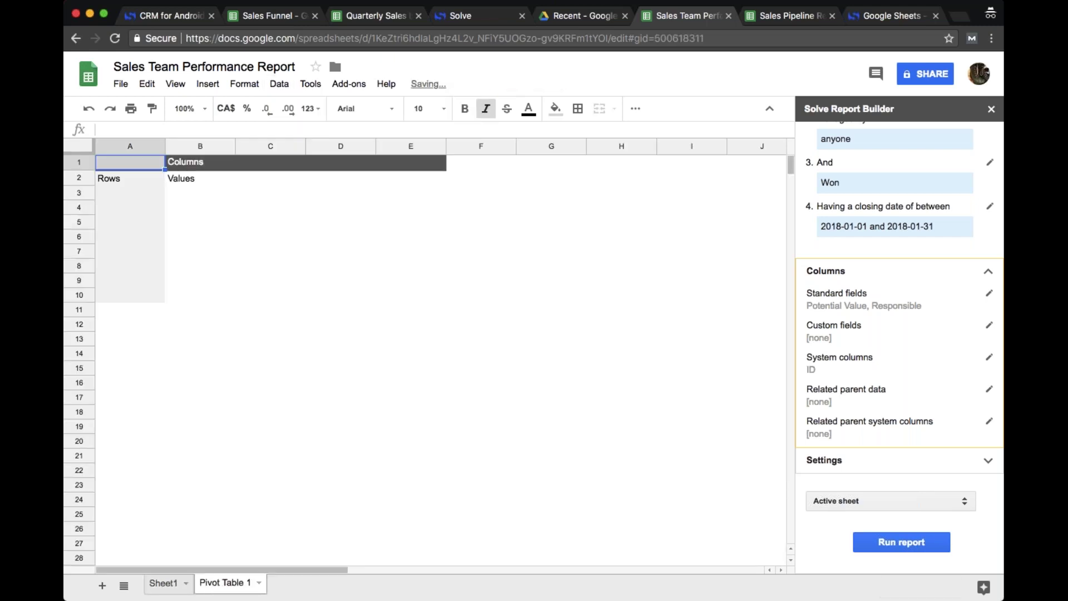
click(991, 109)
click(127, 168)
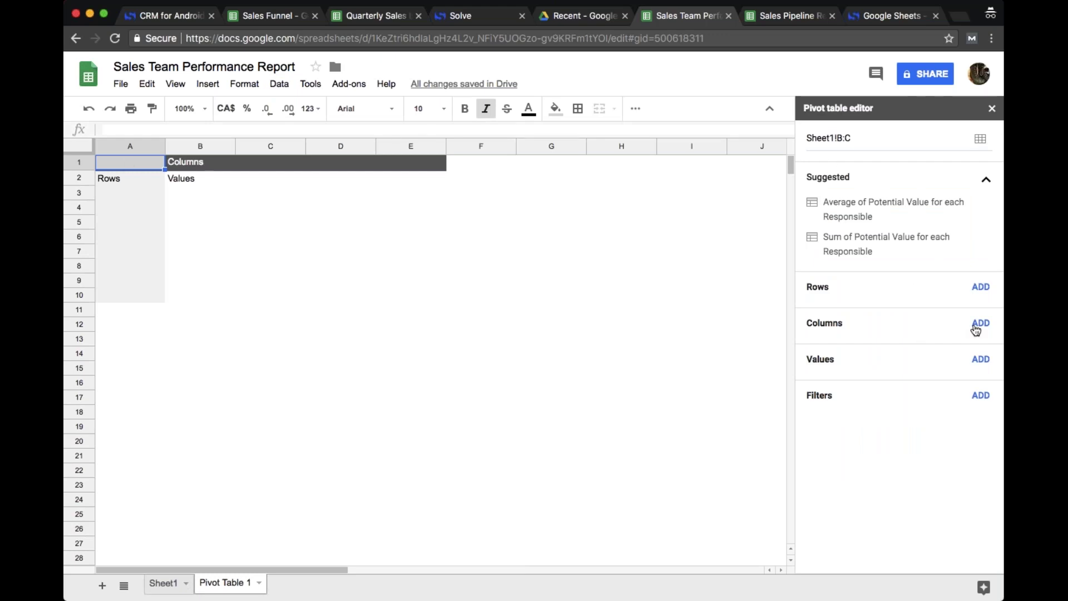
- Add Responsible as pivot table rows without totals and Potential Value summarized by SUM as values
click(977, 289)
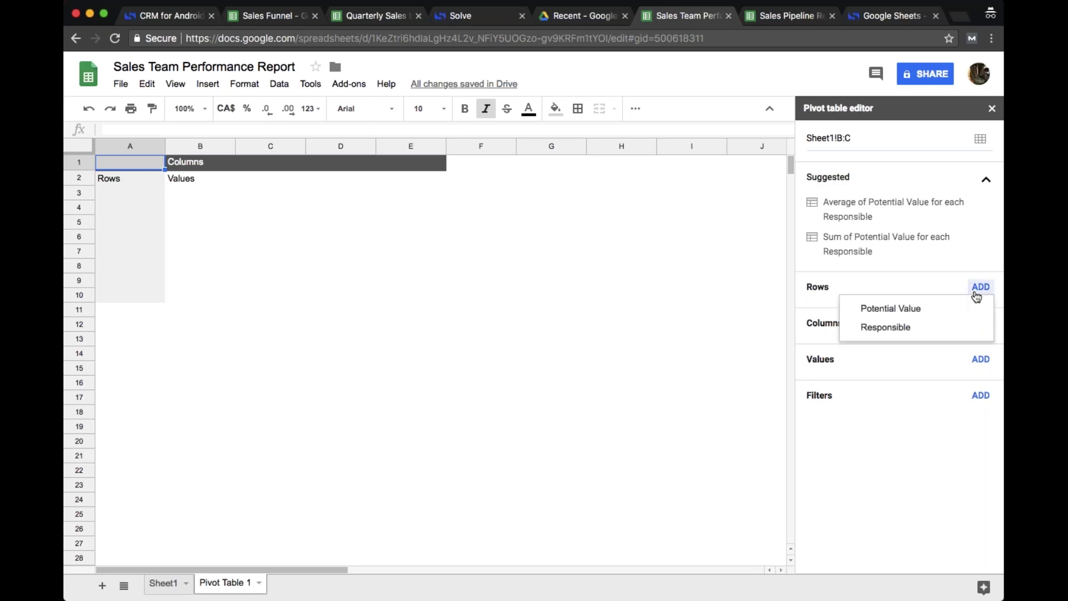
click(911, 327)
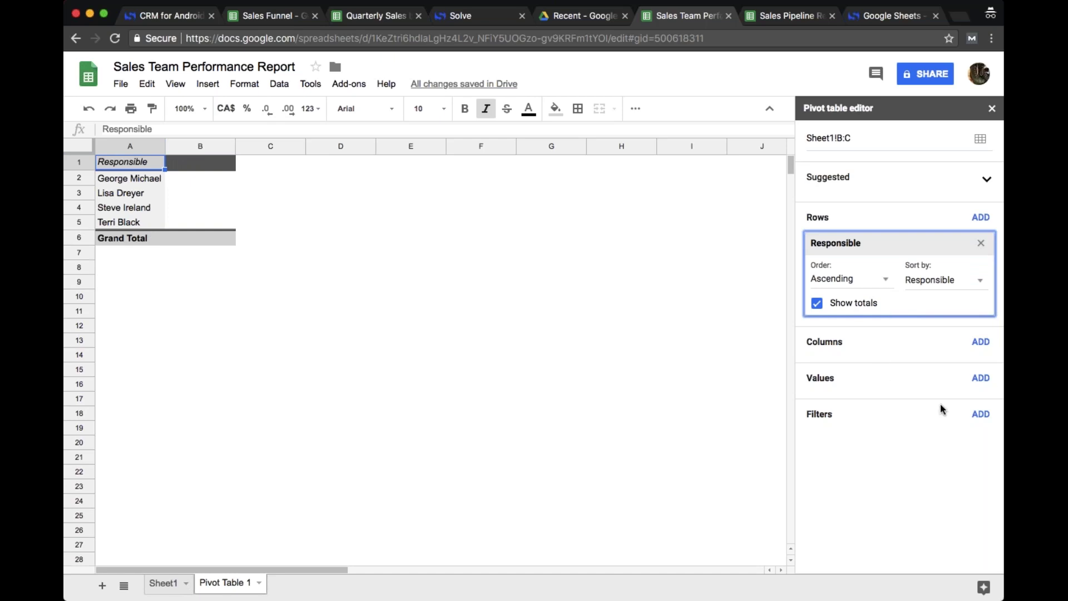
click(981, 380)
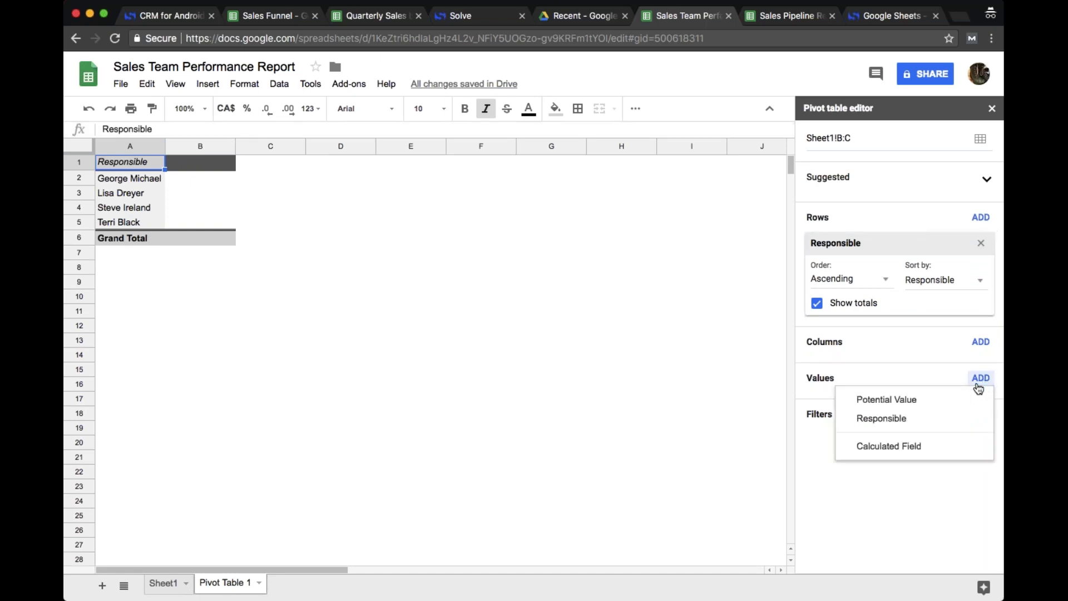
click(923, 408)
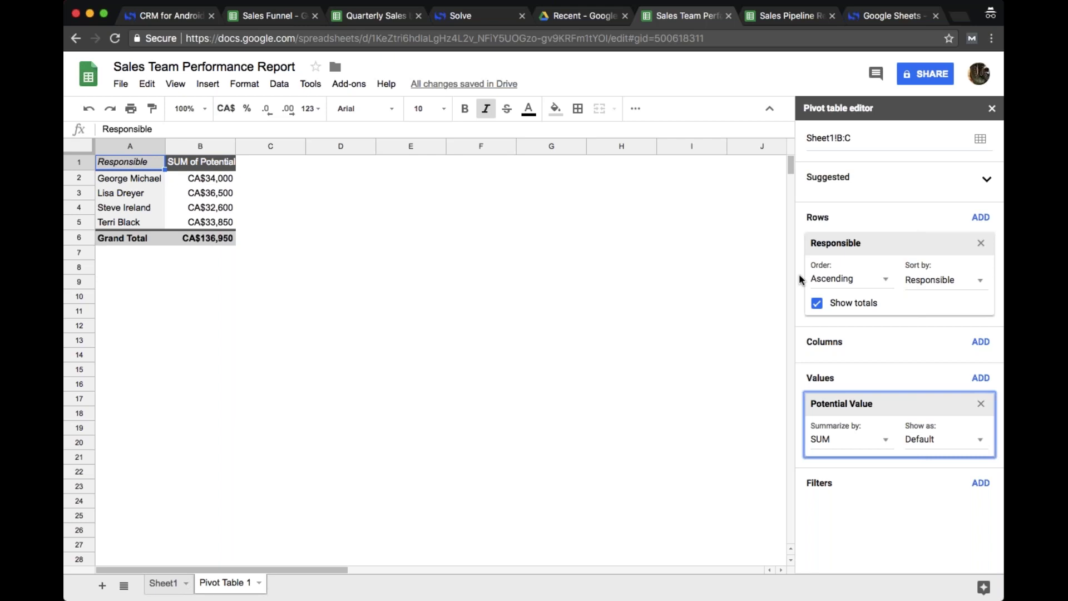
click(817, 304)
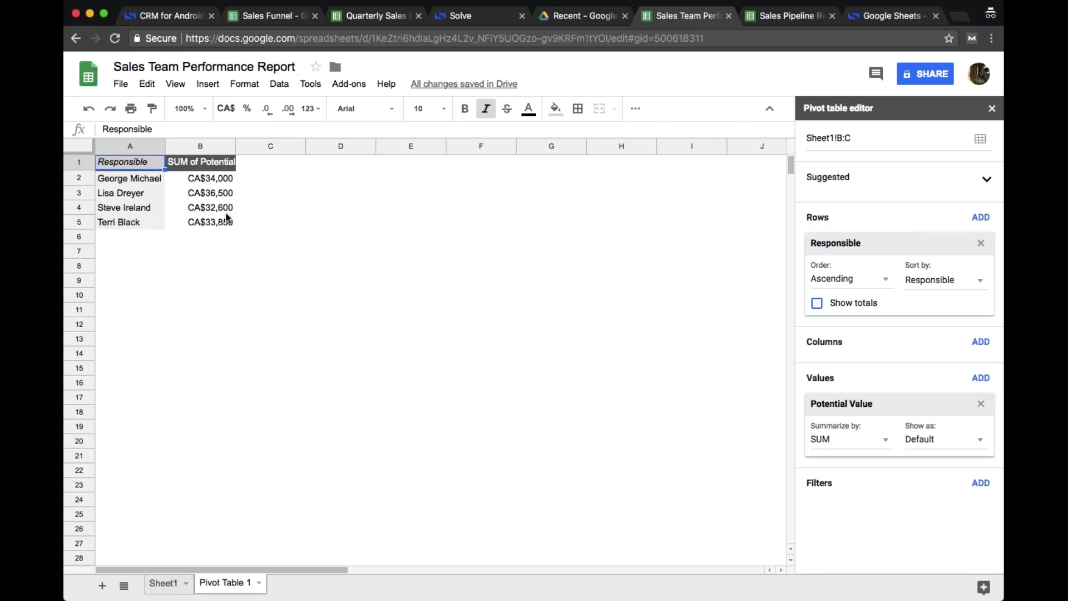
- Add a pivot table filter on Responsible that excludes the first listed salesperson
click(974, 489)
click(896, 526)
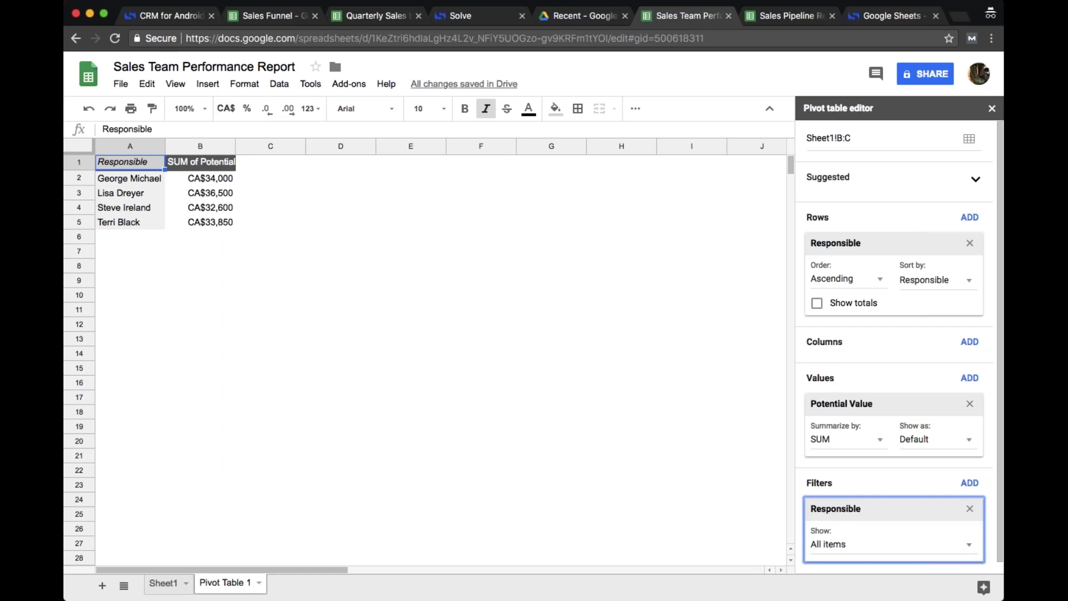
click(839, 545)
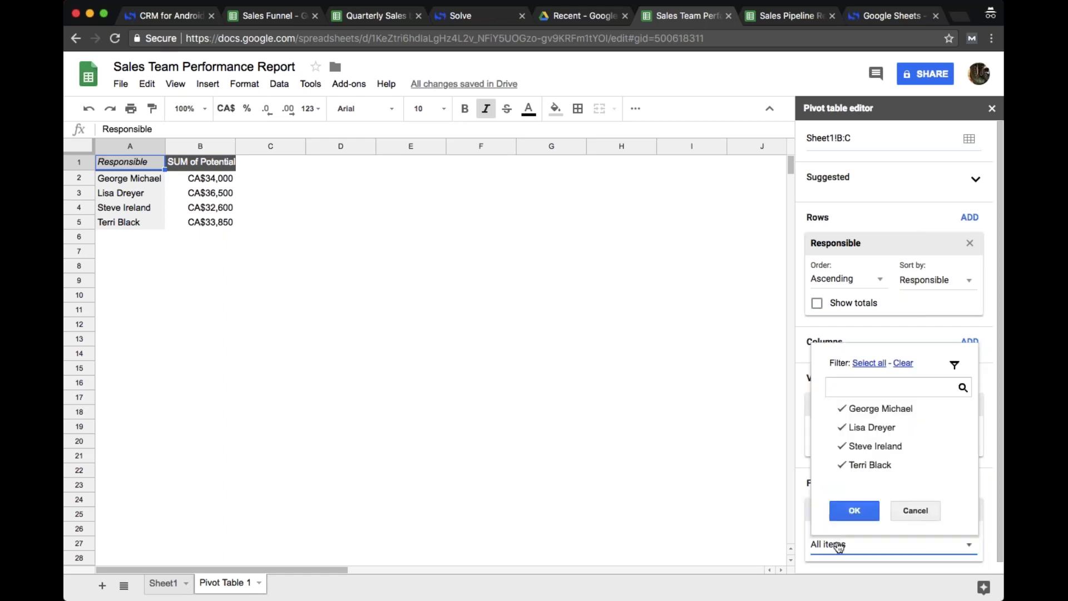
click(840, 415)
click(855, 510)
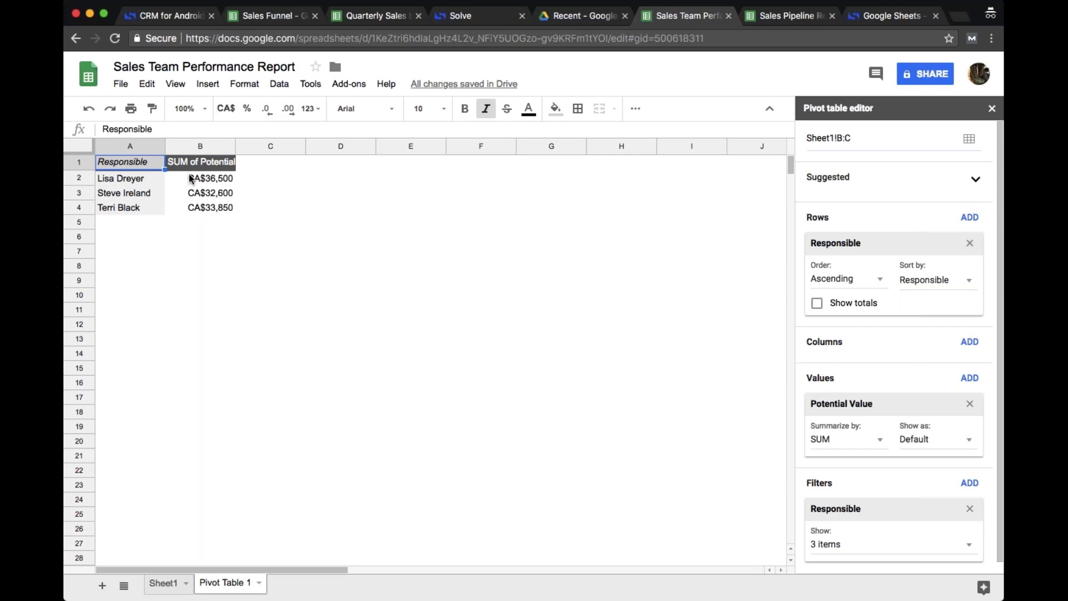
- Insert a chart from the pivot table range A1:B4 and change its type to Gauge chart
click(226, 213)
drag(133, 168, 132, 168)
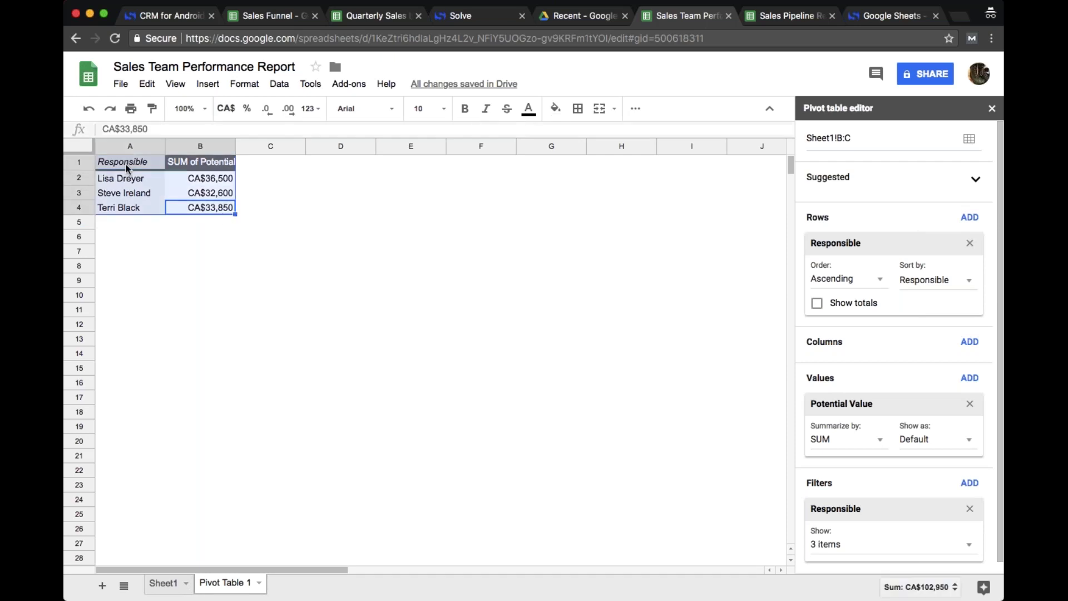
click(208, 84)
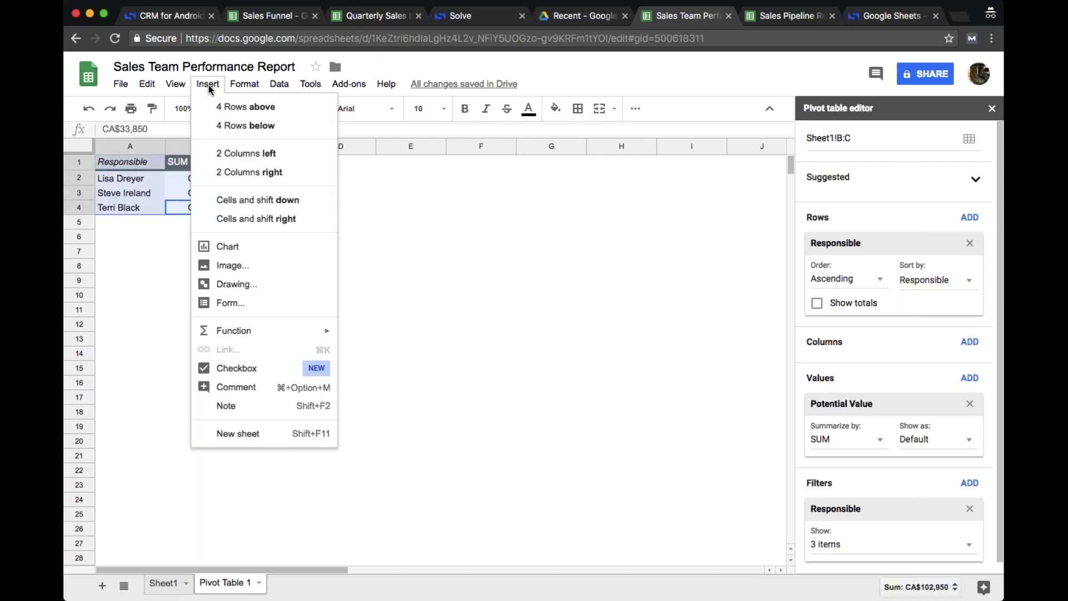
click(255, 247)
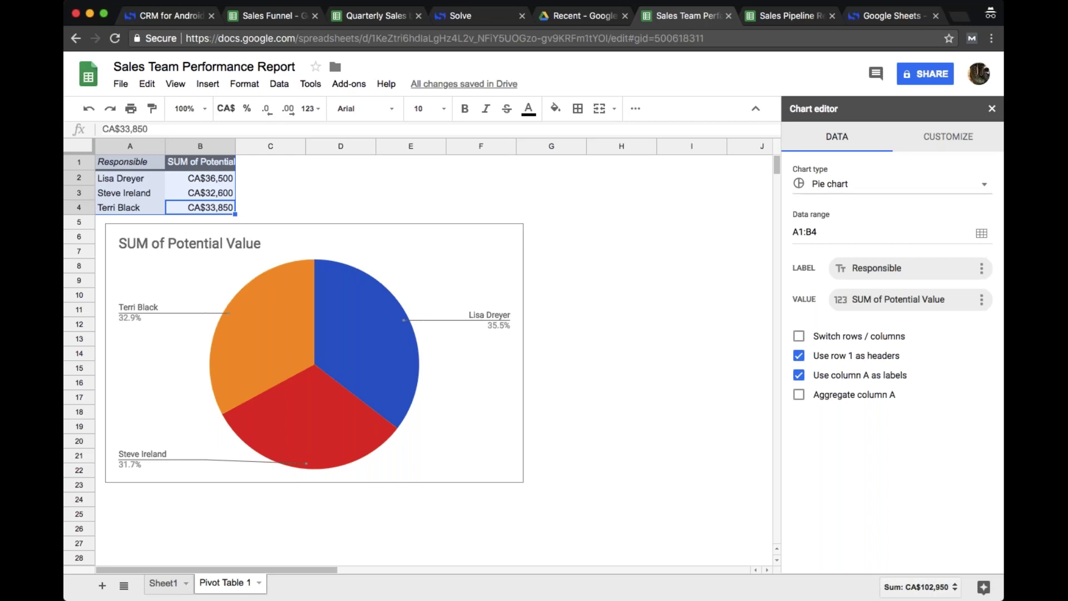
click(834, 185)
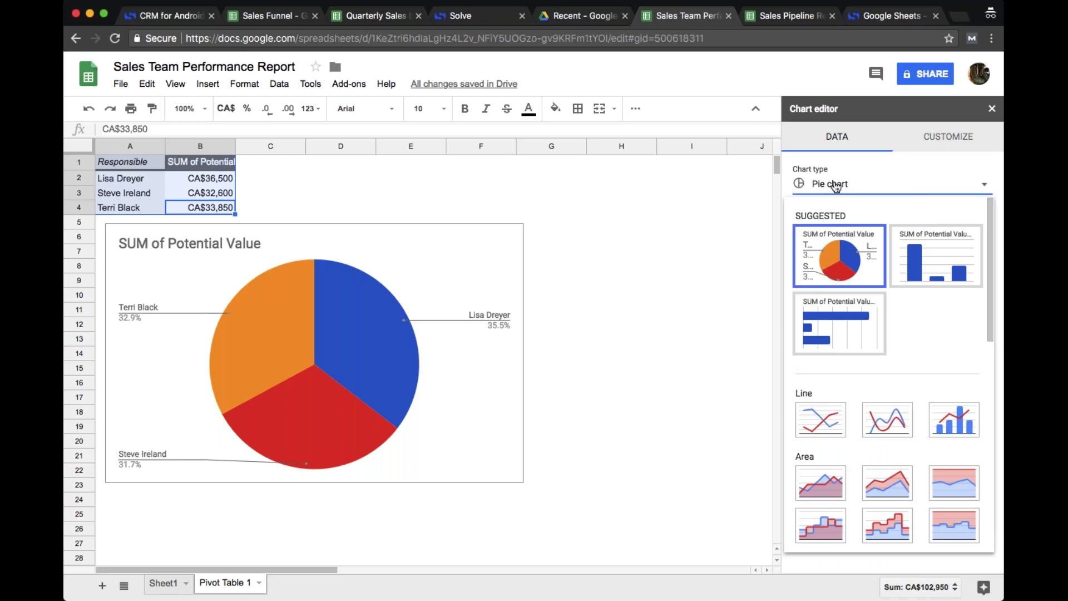
scroll(889, 209, down, 10)
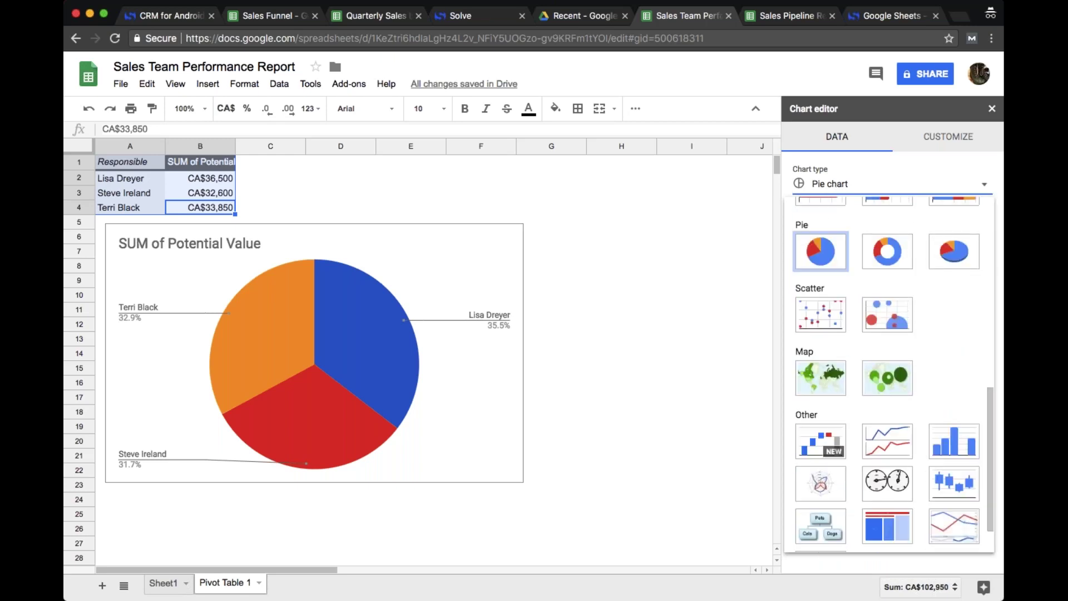
click(885, 434)
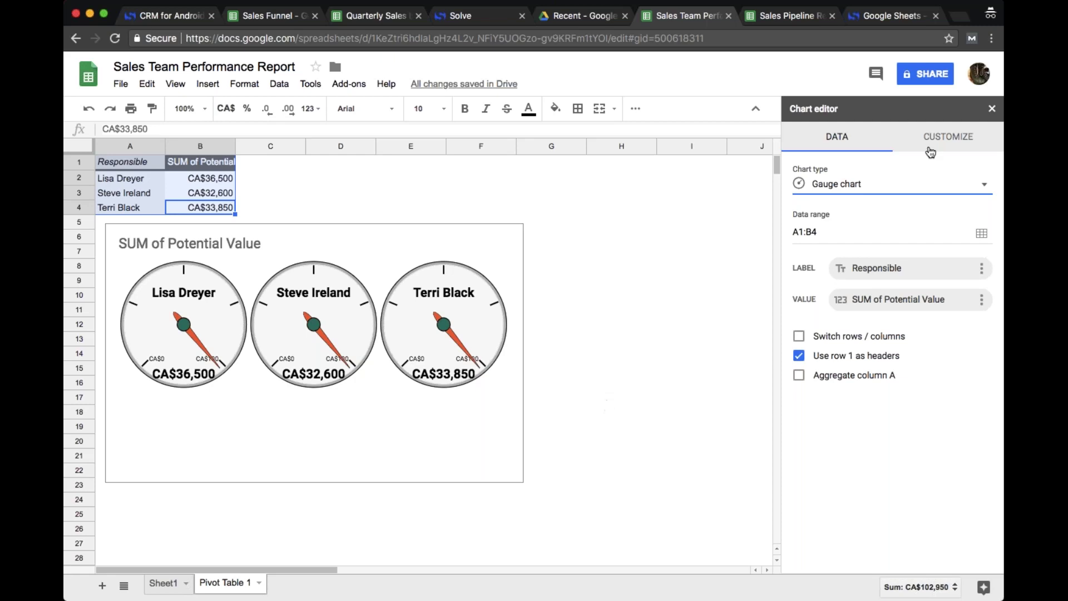
- Set the overall gauge range of the chart to a minimum of 0 and a maximum of 45000
click(947, 148)
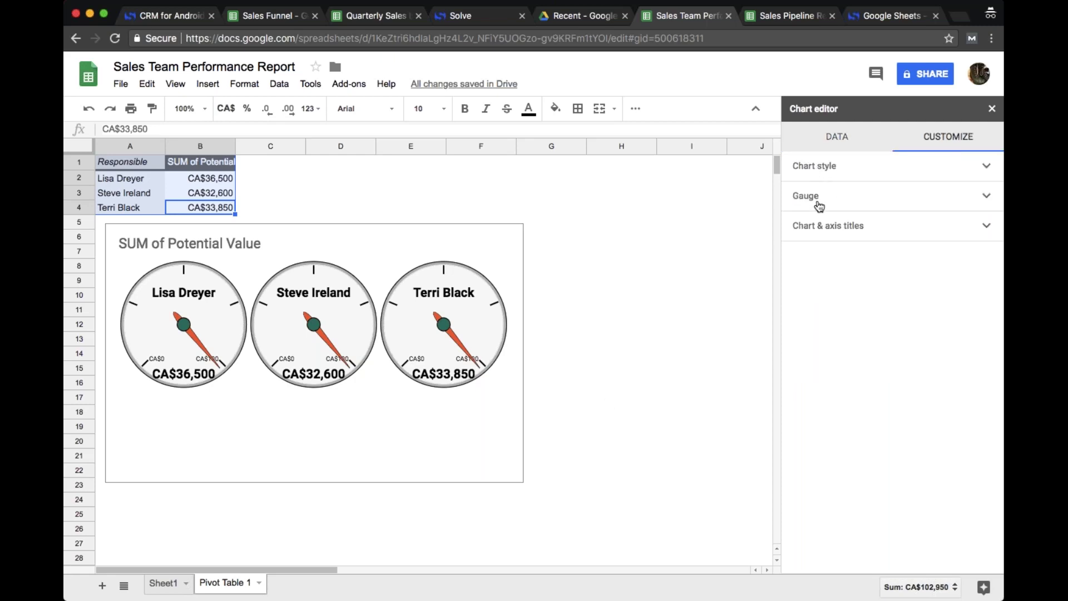
click(819, 203)
click(802, 240)
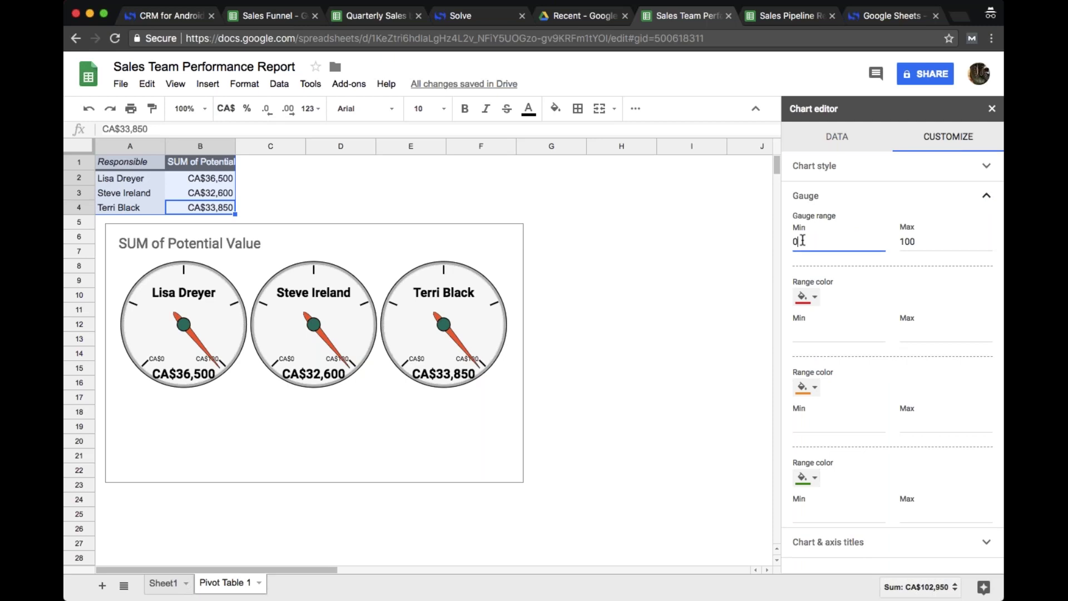
key(BackSpace)
text(0)
key(Tab)
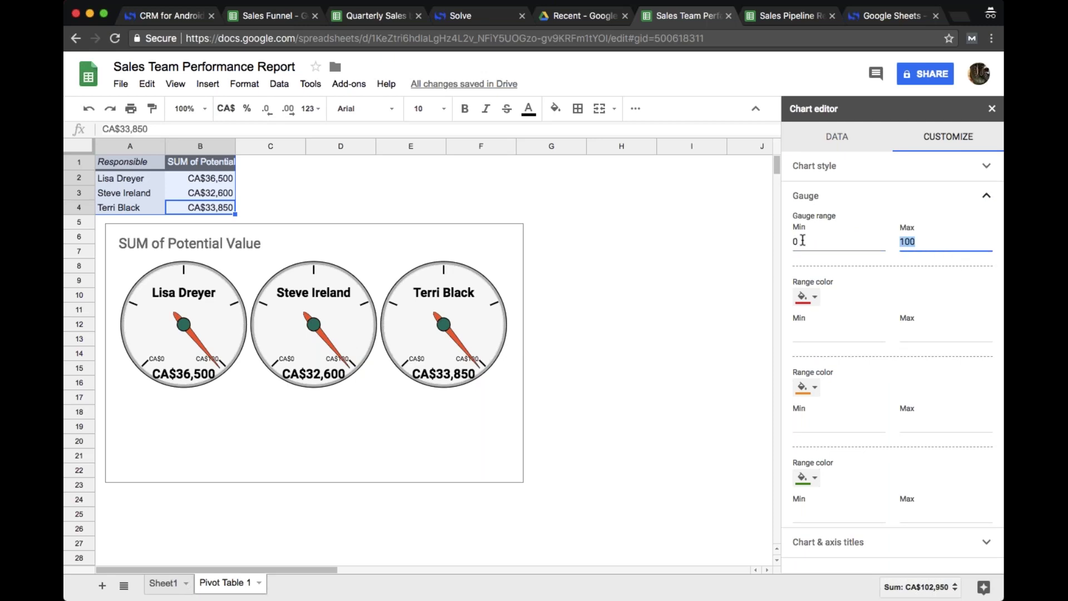
text(45000)
- Set the red gauge range from 0 to 20000 and the orange range's minimum to 20000
click(808, 334)
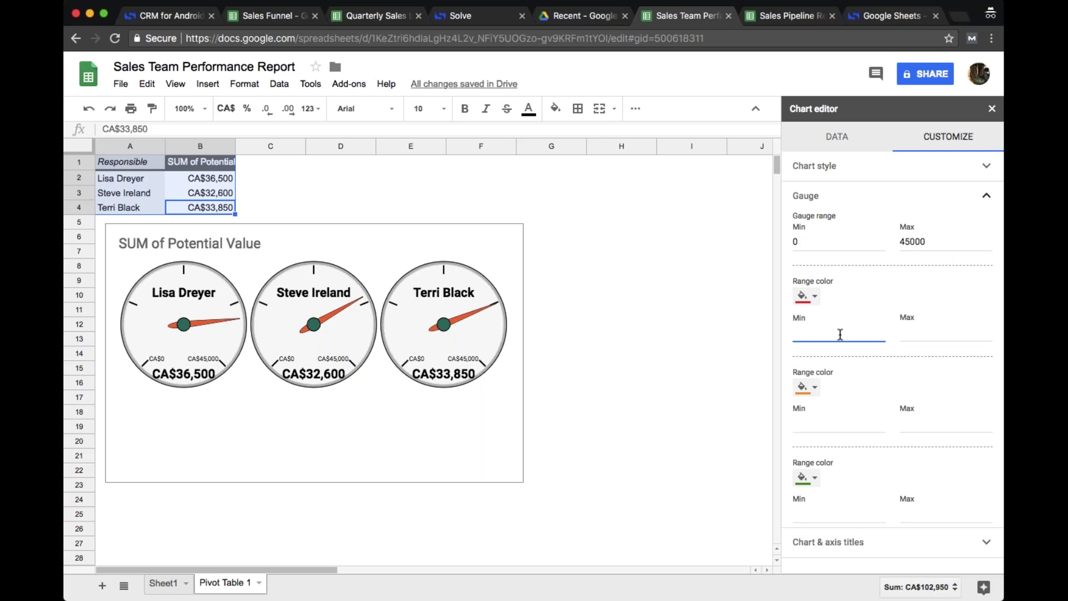
text(0)
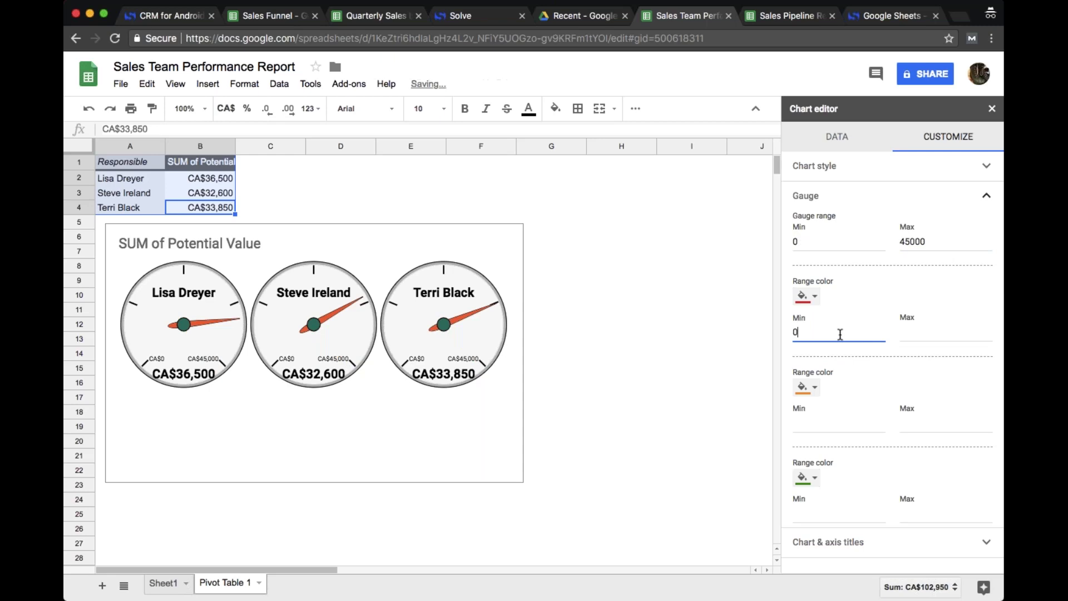
key(Tab)
text(2)
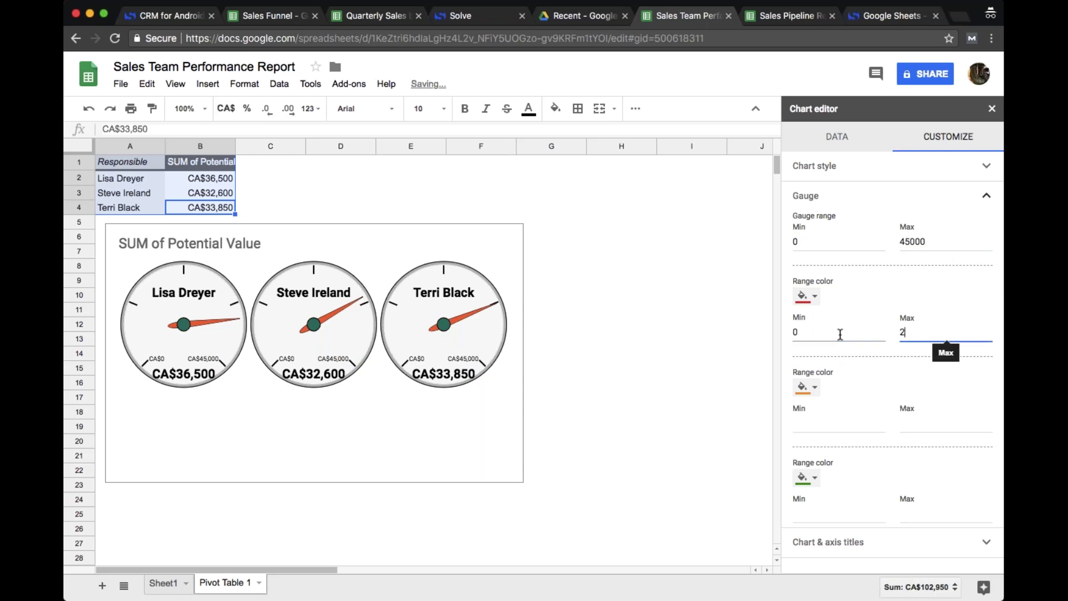
text(0000)
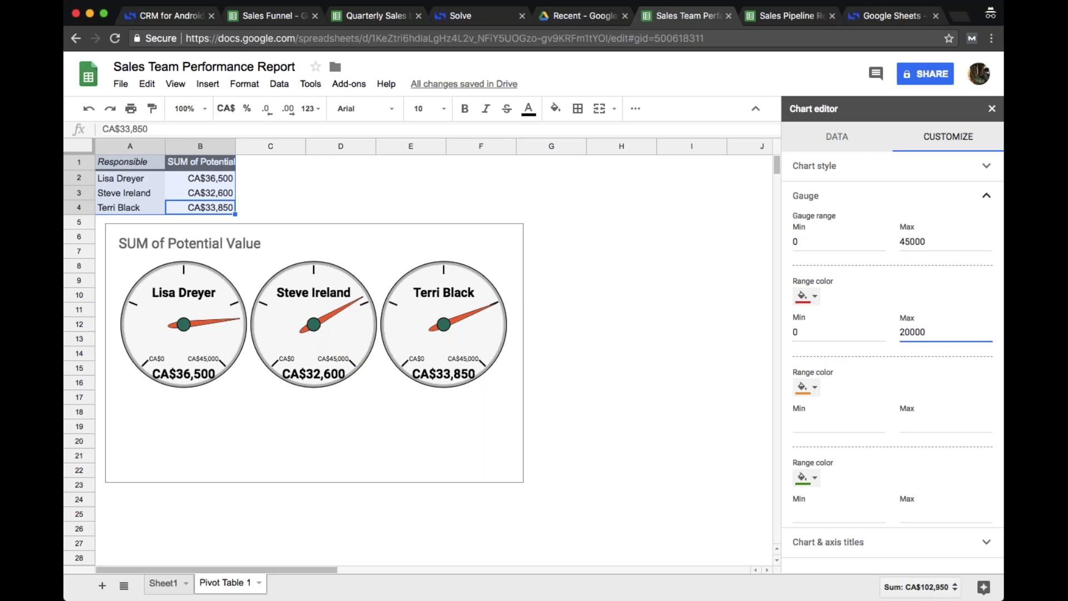
click(839, 423)
text(20000)
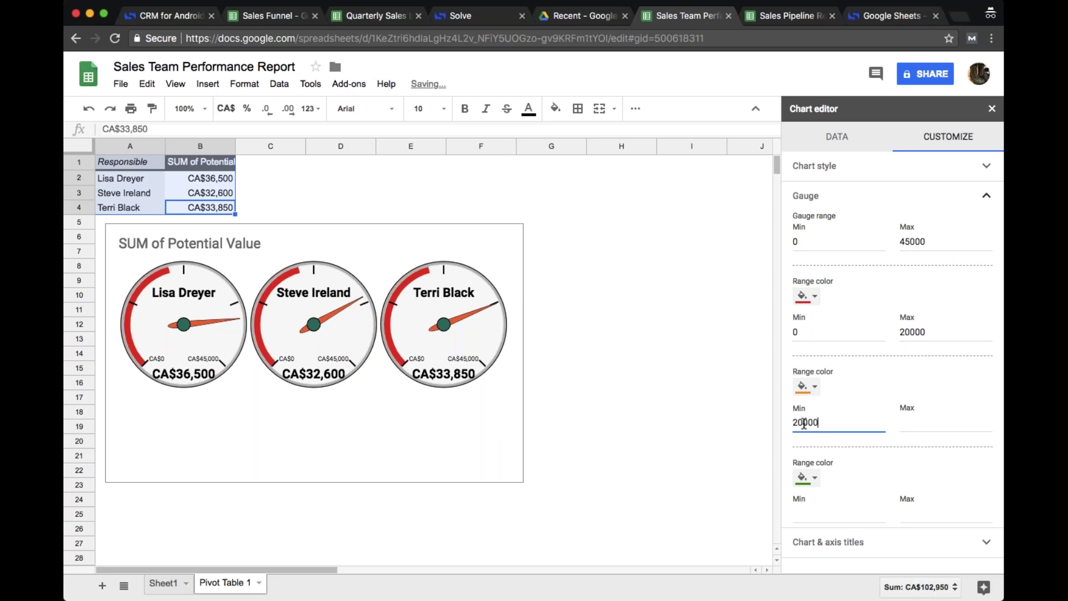
key(Tab)
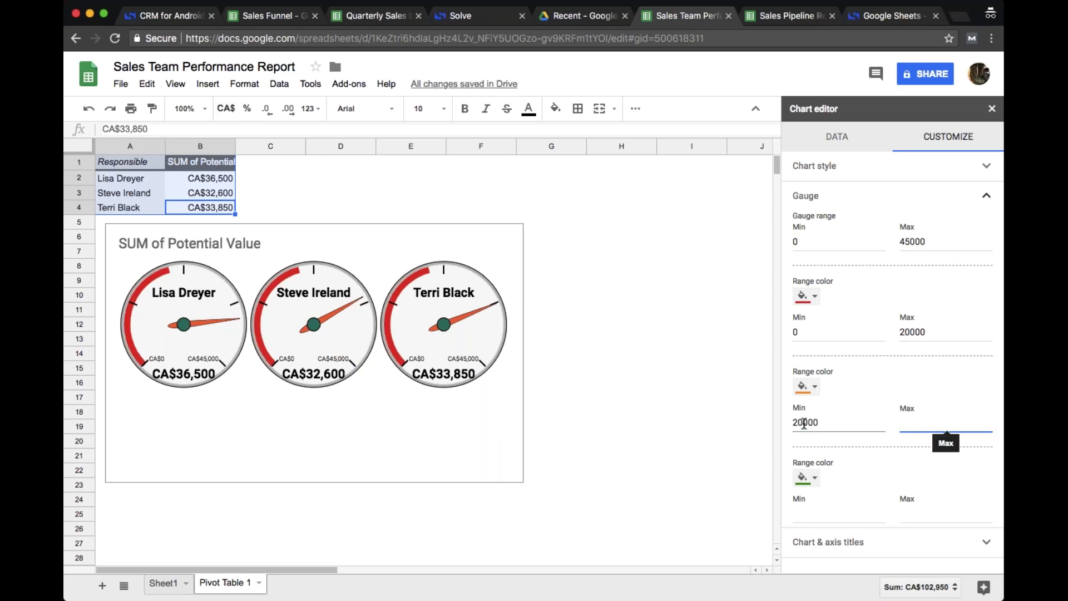
- Set the red range's maximum to 25000 and the orange range from 25000 to 35000
click(908, 332)
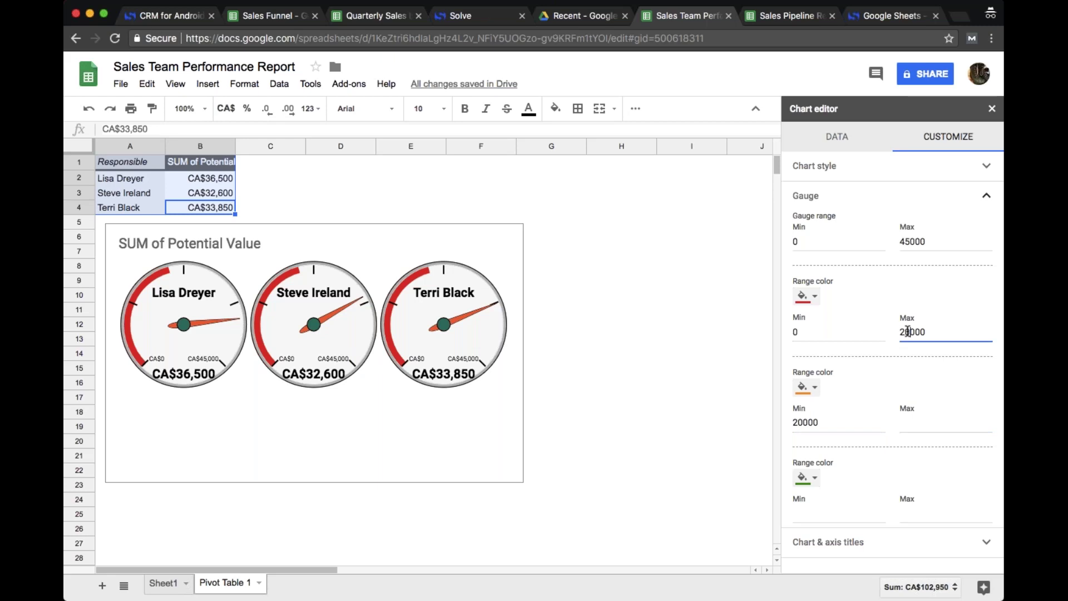
key(shift+Right)
text(5)
click(802, 424)
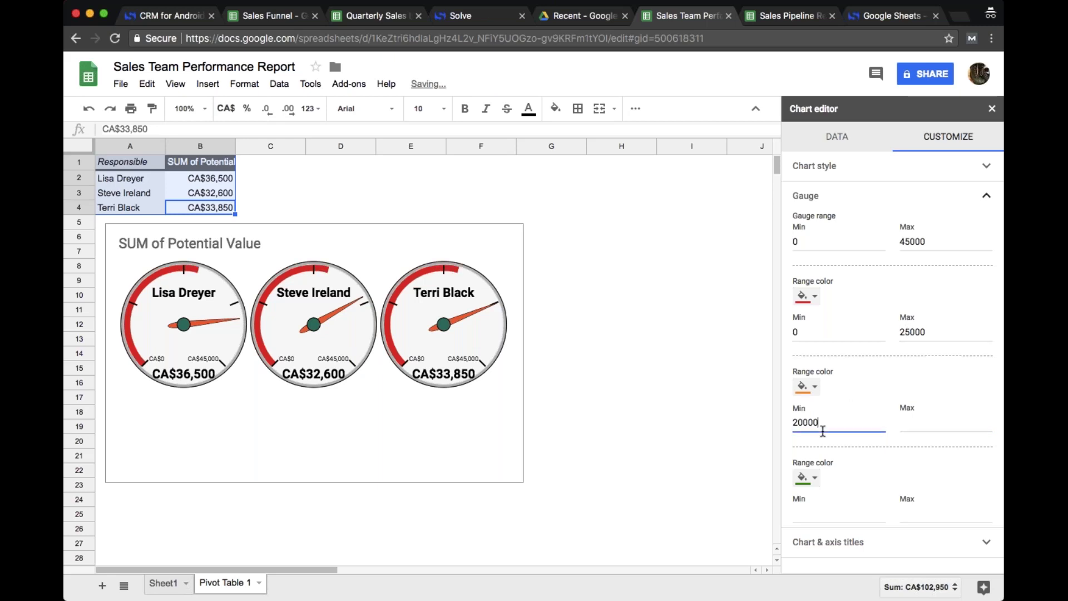
key(shift+Right)
text(5)
click(924, 422)
text(35000)
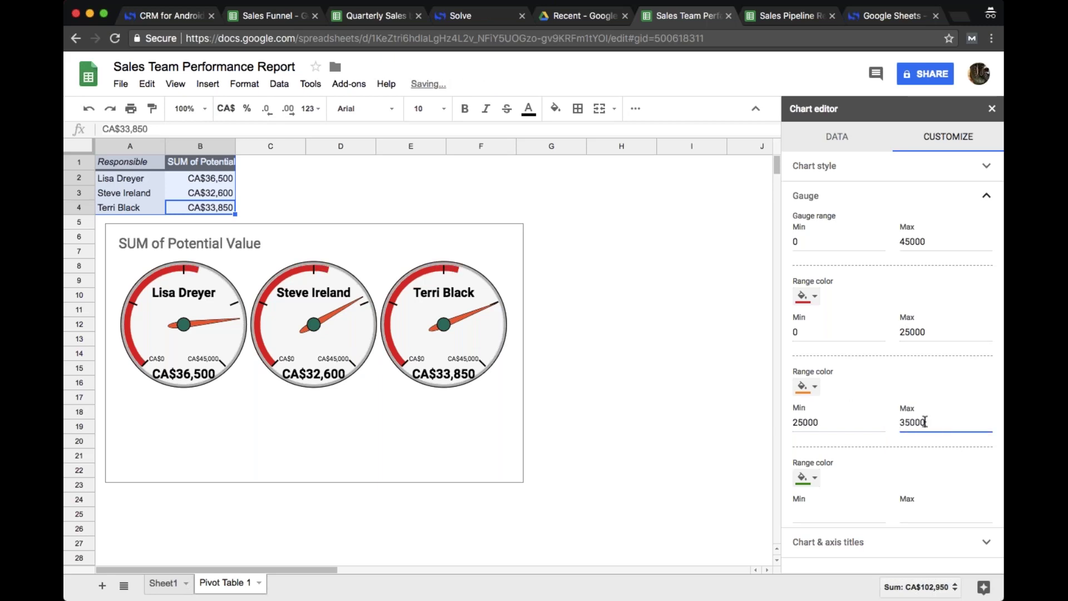
- Set the green gauge range from 35000 to 45000 and return to the chart's data settings
click(841, 516)
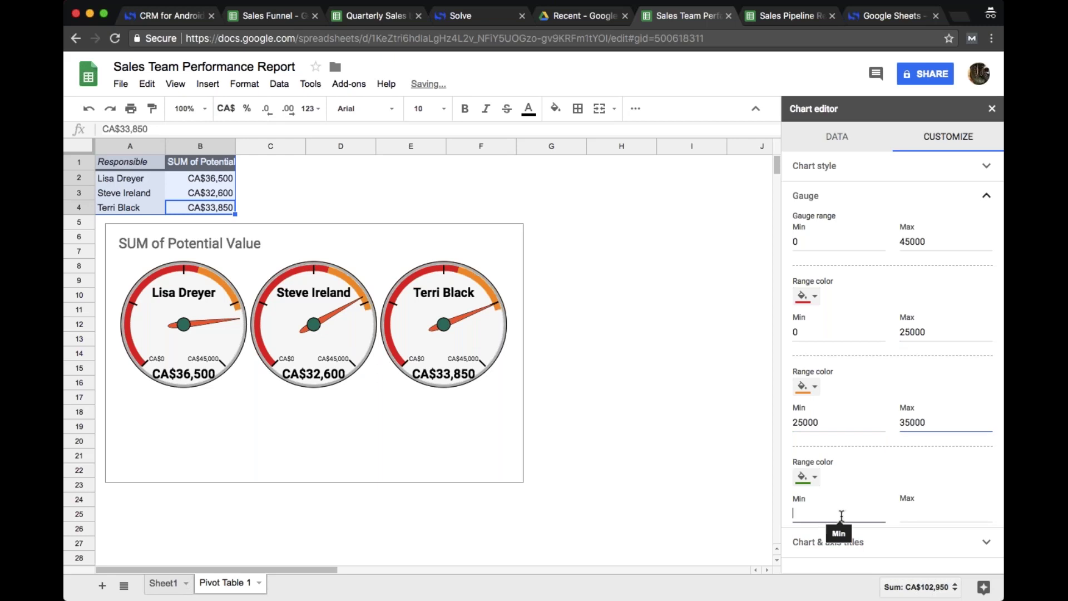
text(35000)
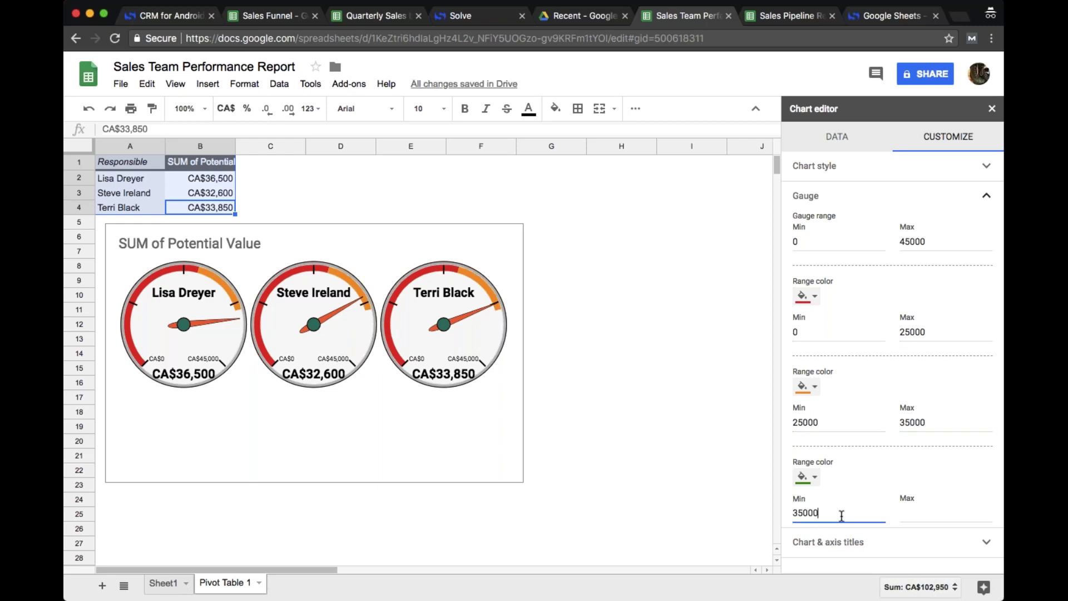
key(Tab)
text(45000)
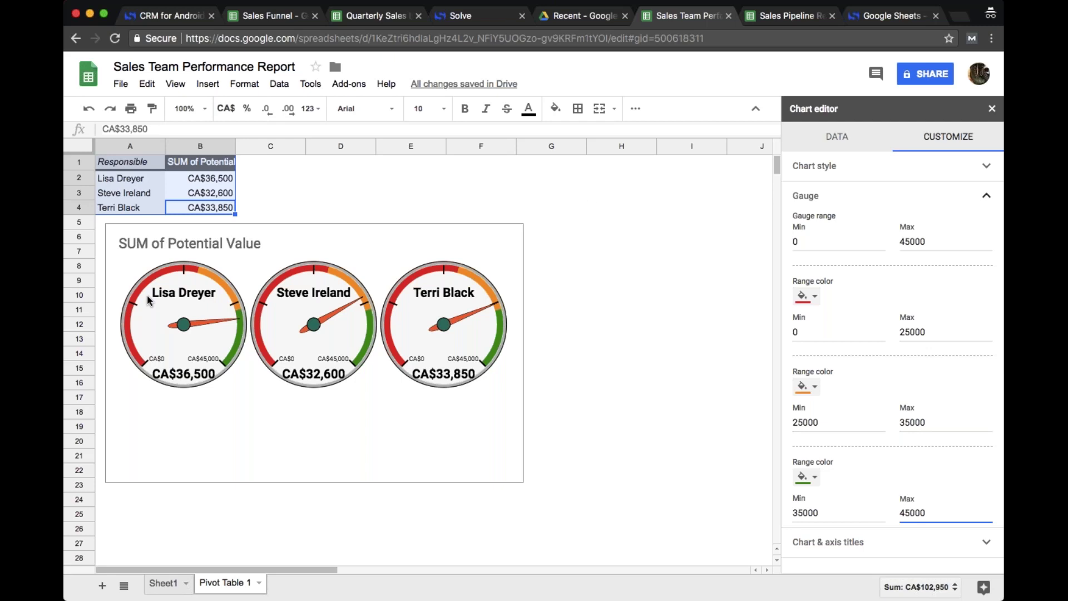
click(832, 196)
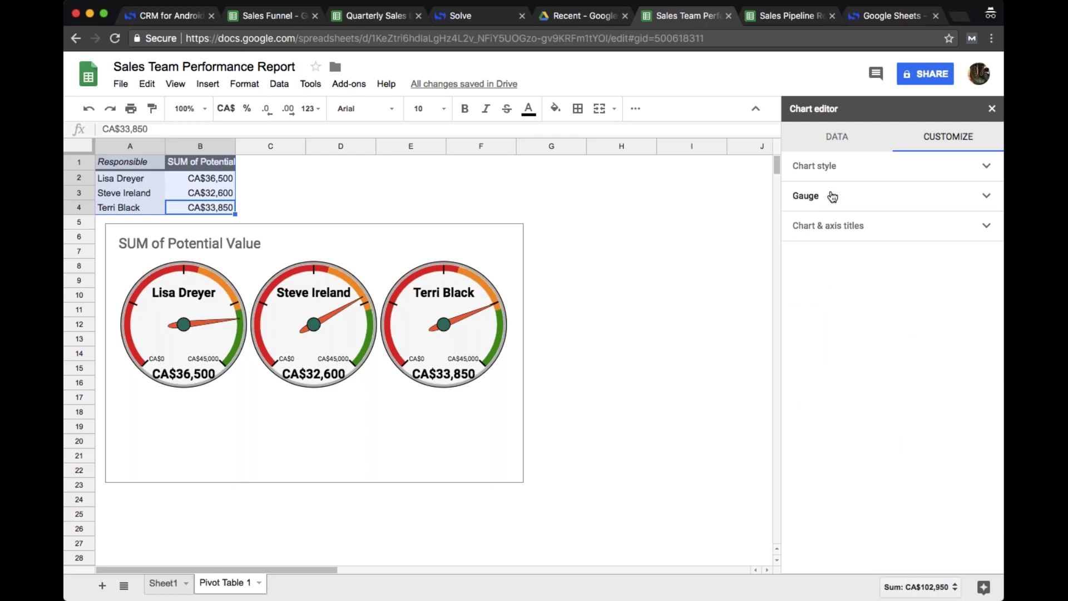
click(840, 139)
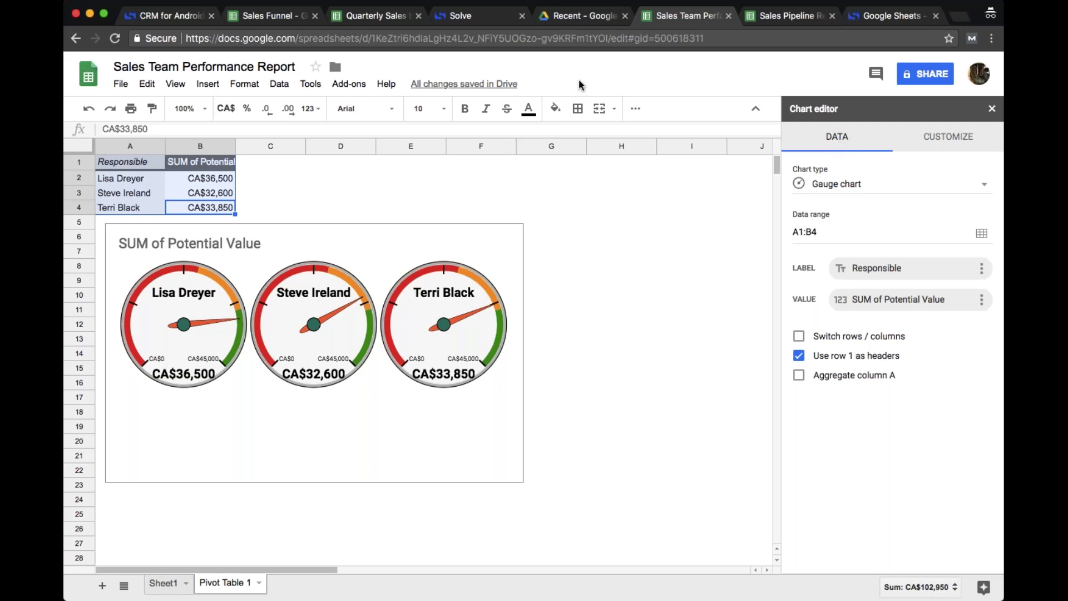
- Switch to Solve and set the value of the Supplies for Spectre Mission deal to 20000 USD, saving the deal
click(471, 18)
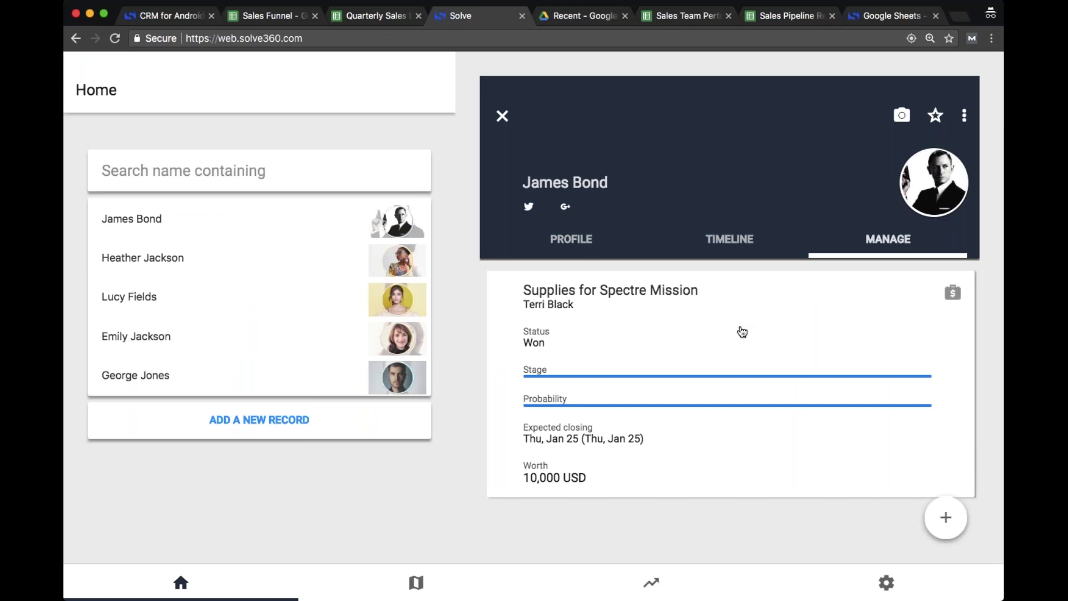
click(747, 318)
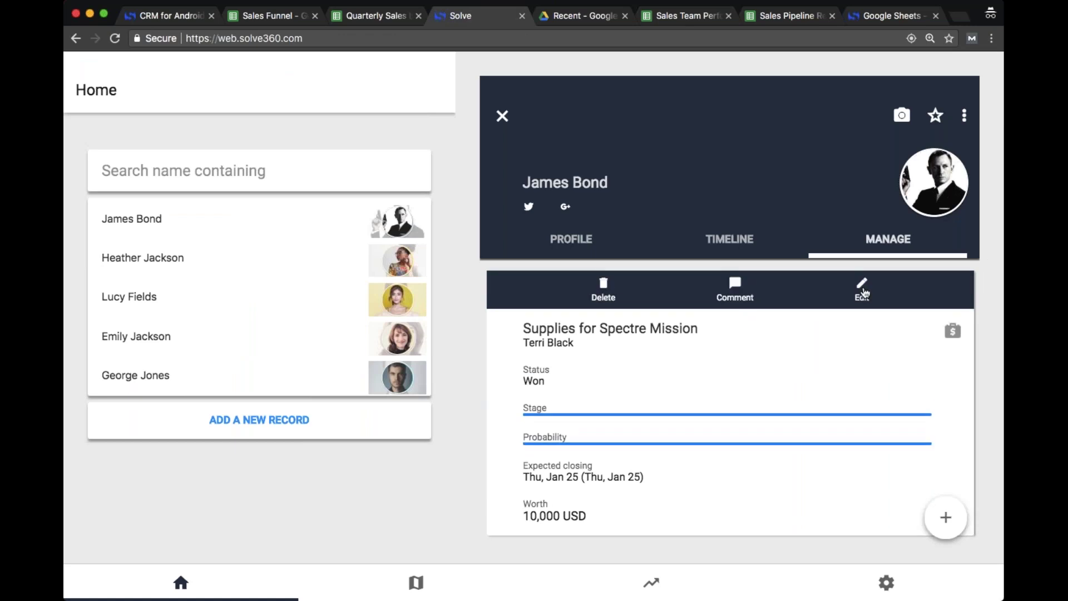
click(863, 290)
scroll(864, 293, down, 5)
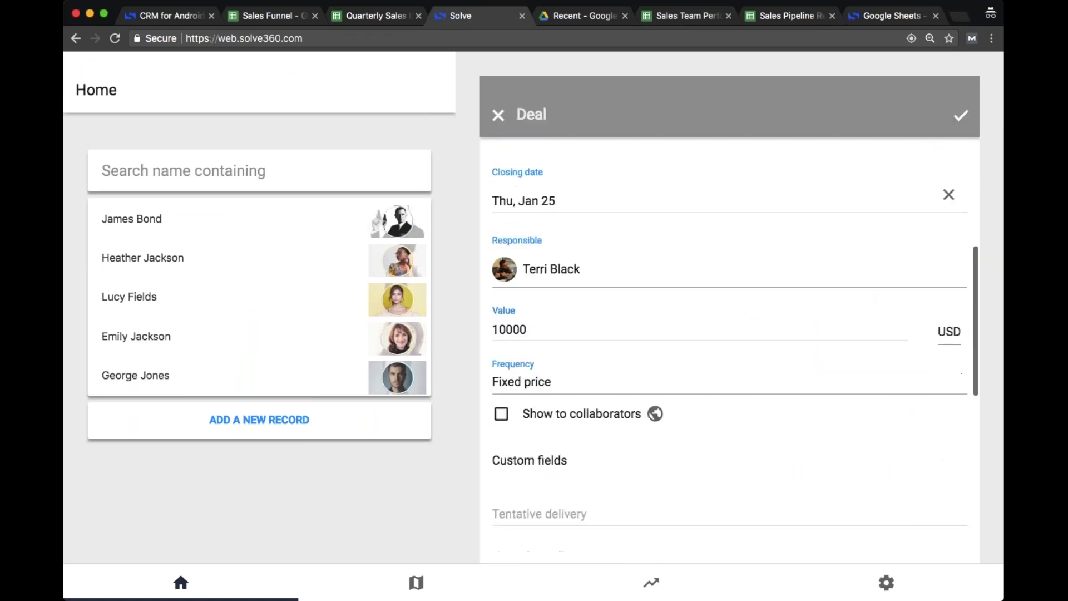
click(498, 326)
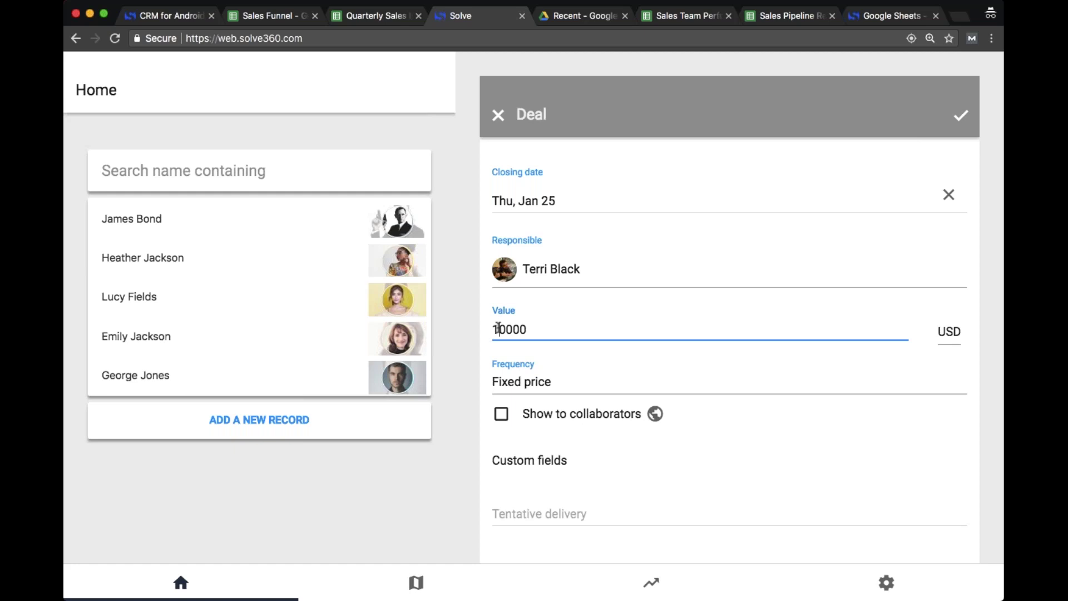
key(BackSpace)
text(2)
scroll(728, 345, up, 5)
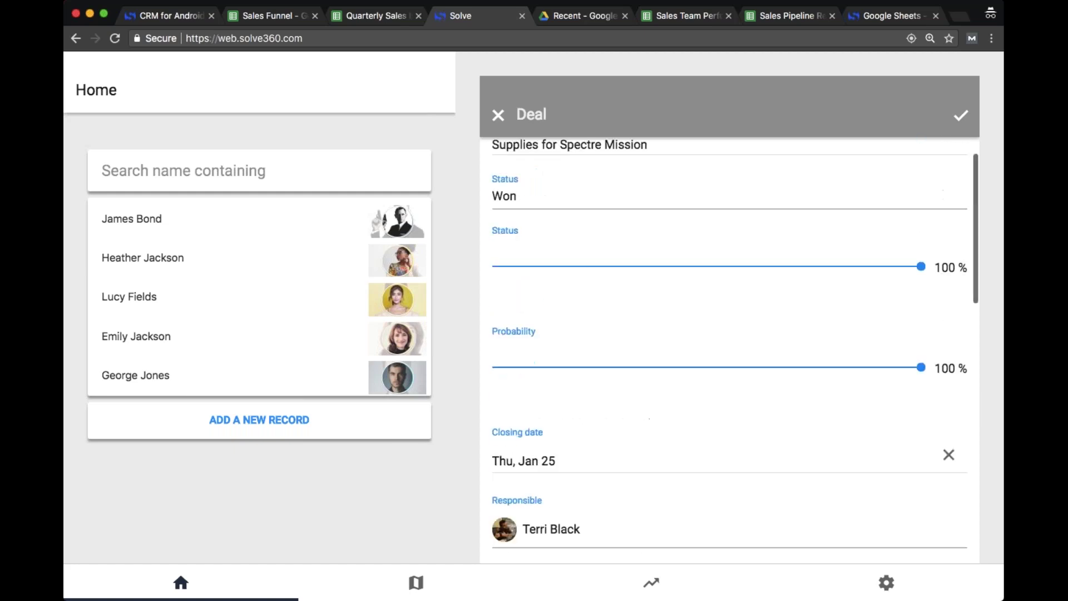
click(959, 119)
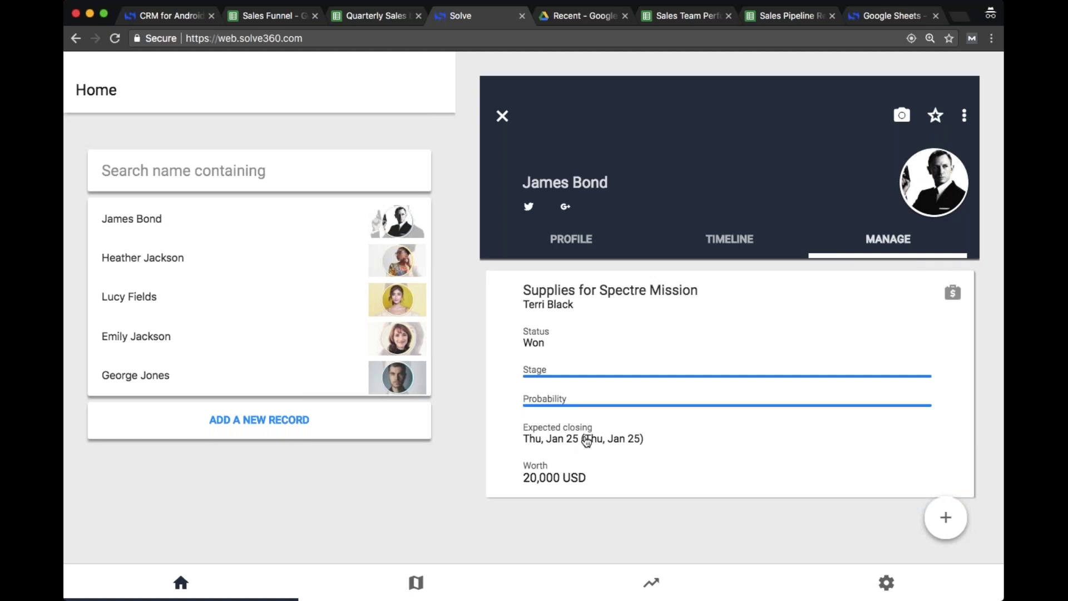
- Return to the Sales Team Performance Report spreadsheet and open its report customization in Solve Report Builder in place of the chart editor
click(666, 18)
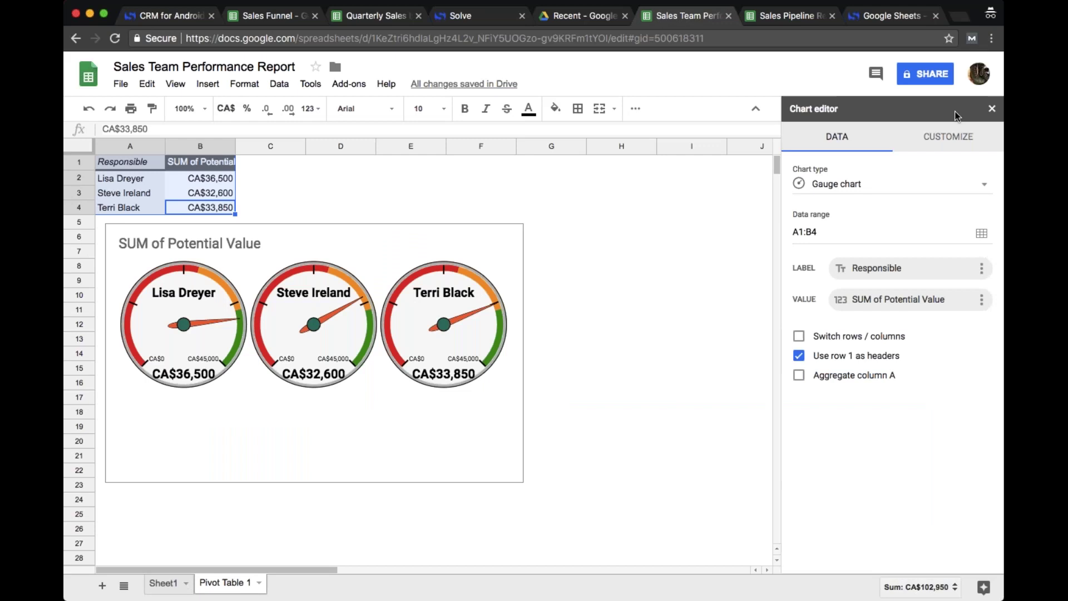
click(993, 109)
click(993, 109)
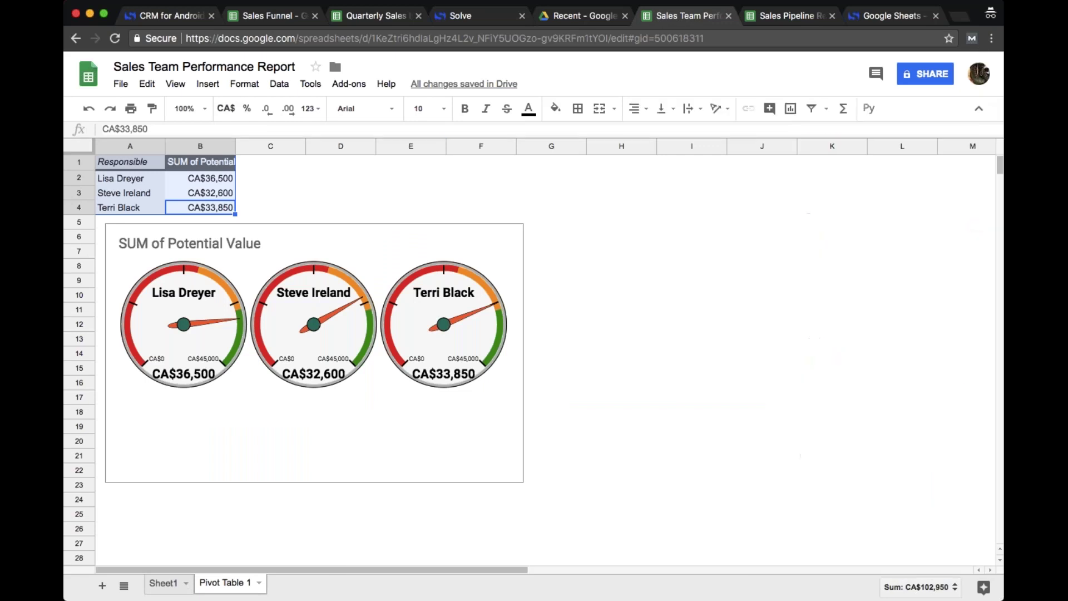
click(358, 85)
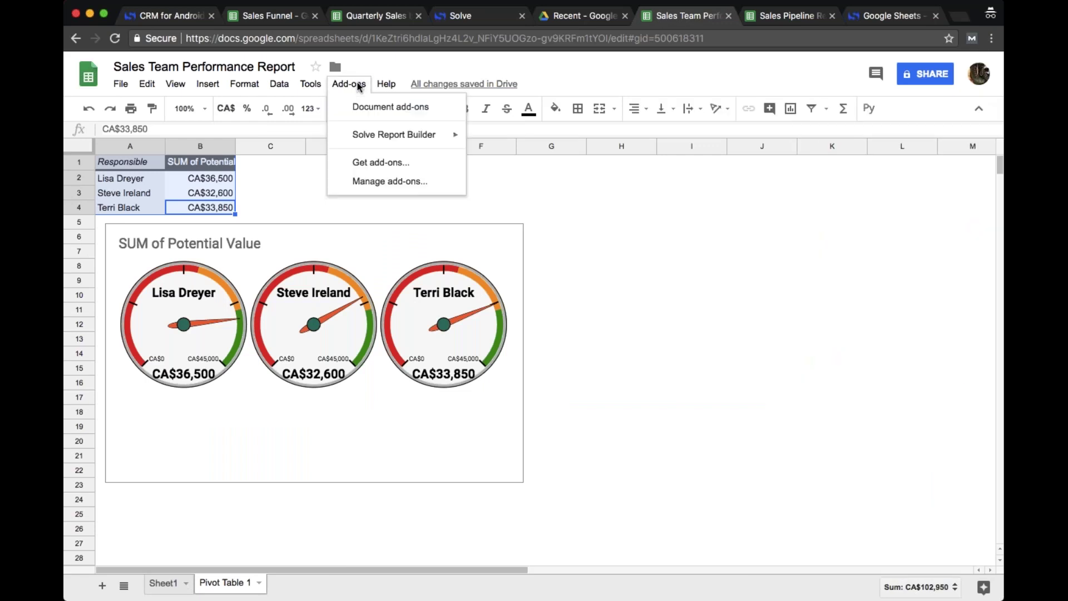
mouse_move(423, 135)
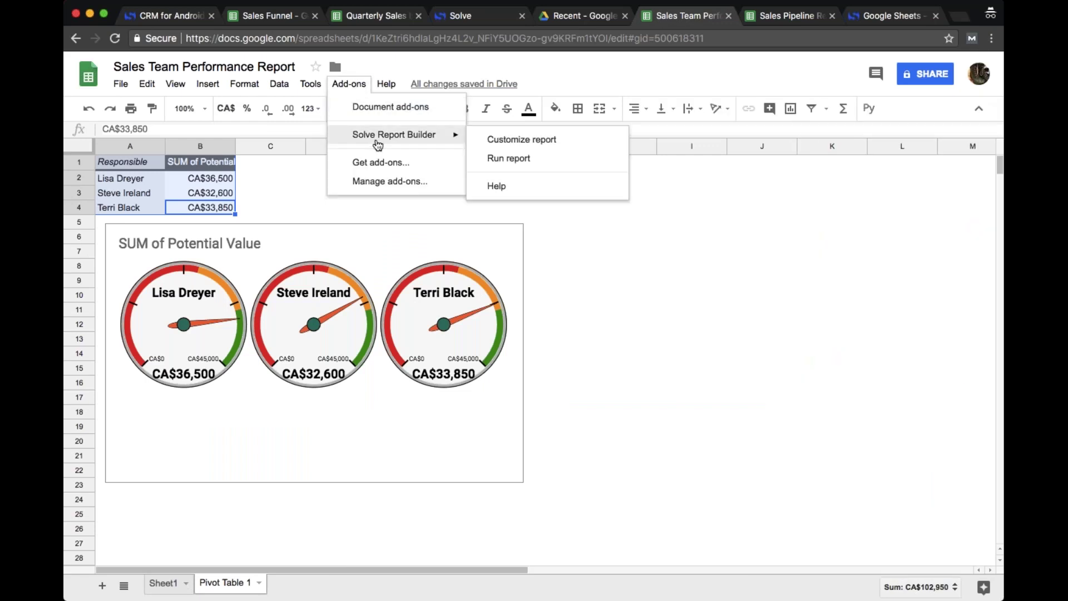
click(519, 145)
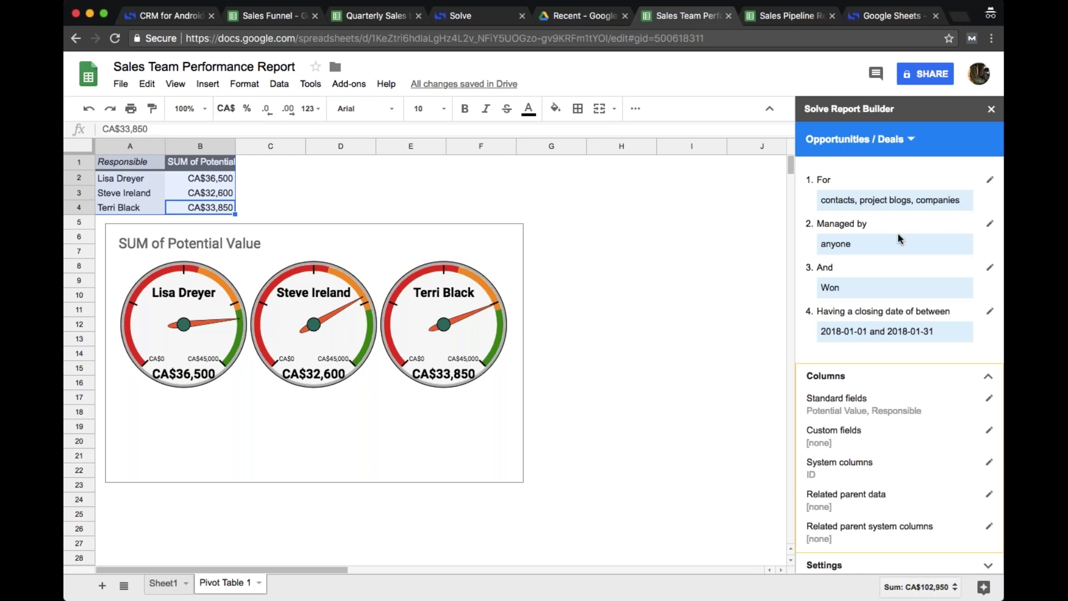
scroll(897, 234, down, 3)
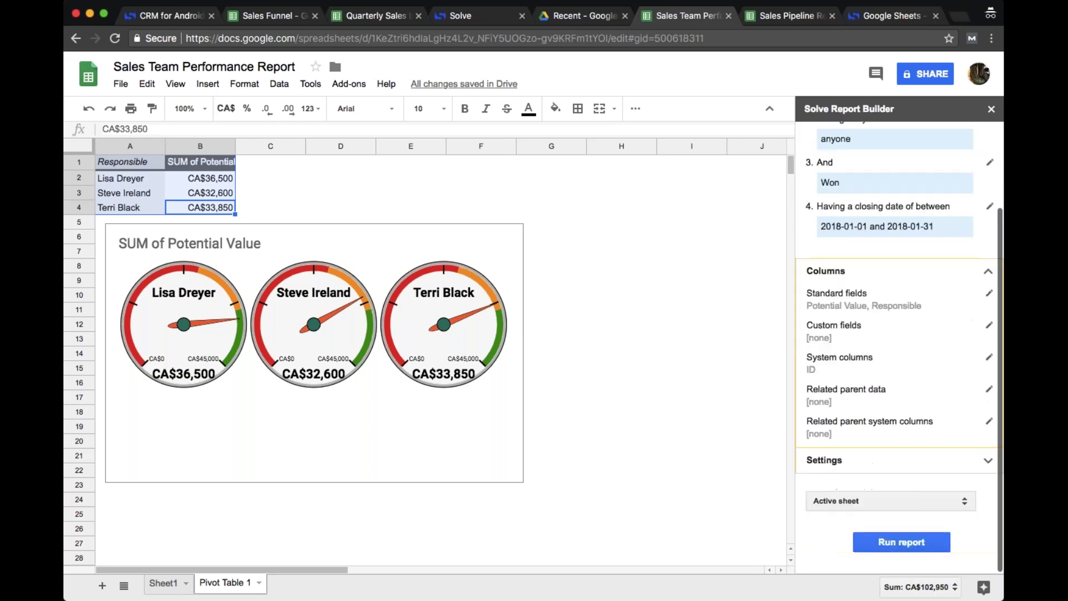
- Set Sheet1 as the destination sheet of the January 2018 won deals report and run it again
click(988, 460)
scroll(946, 390, down, 4)
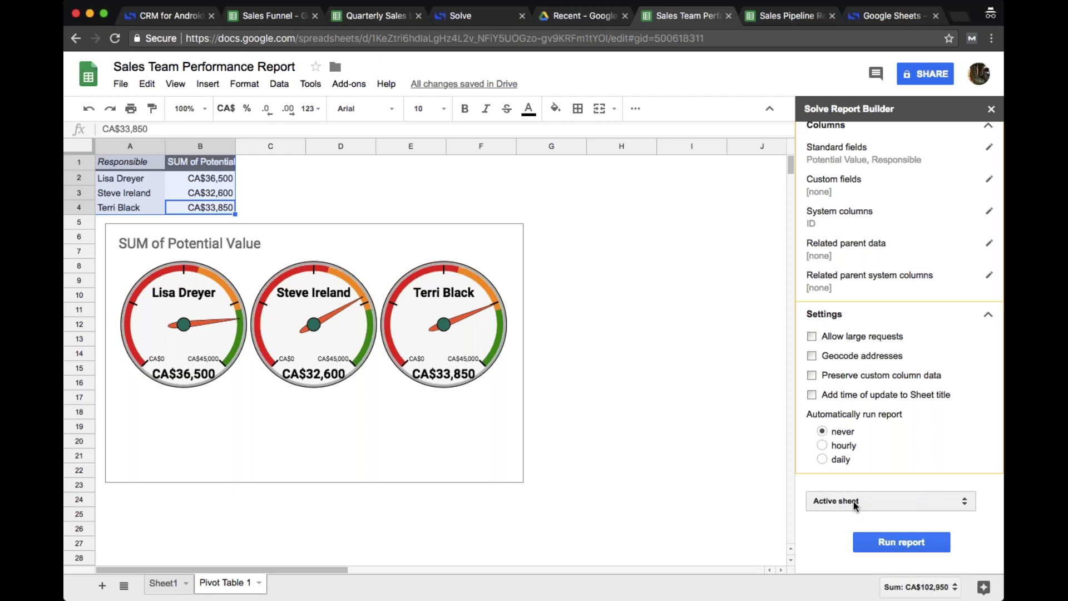
click(167, 582)
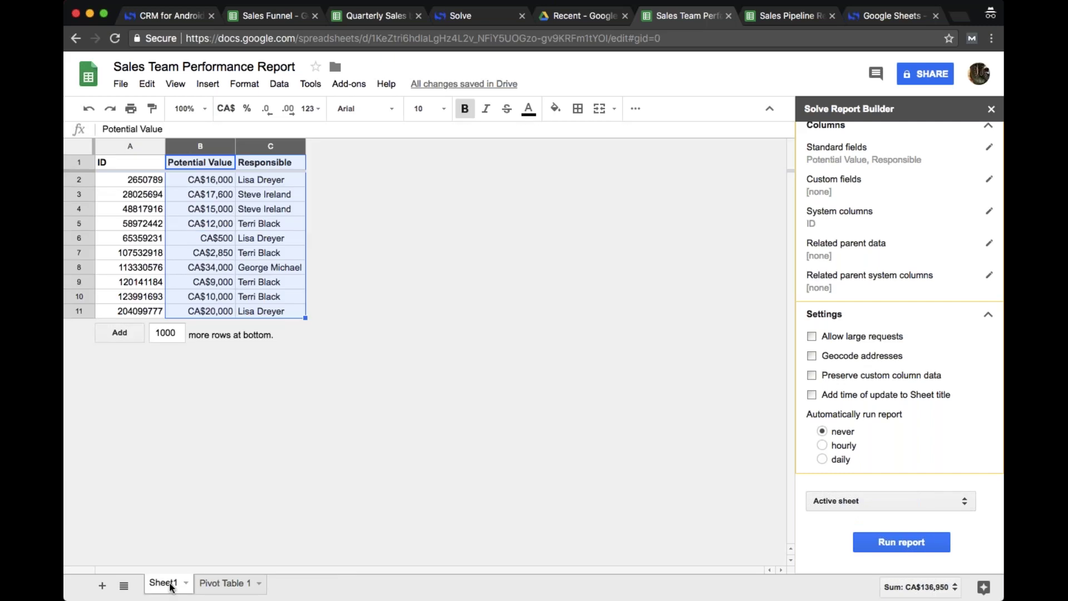
click(210, 582)
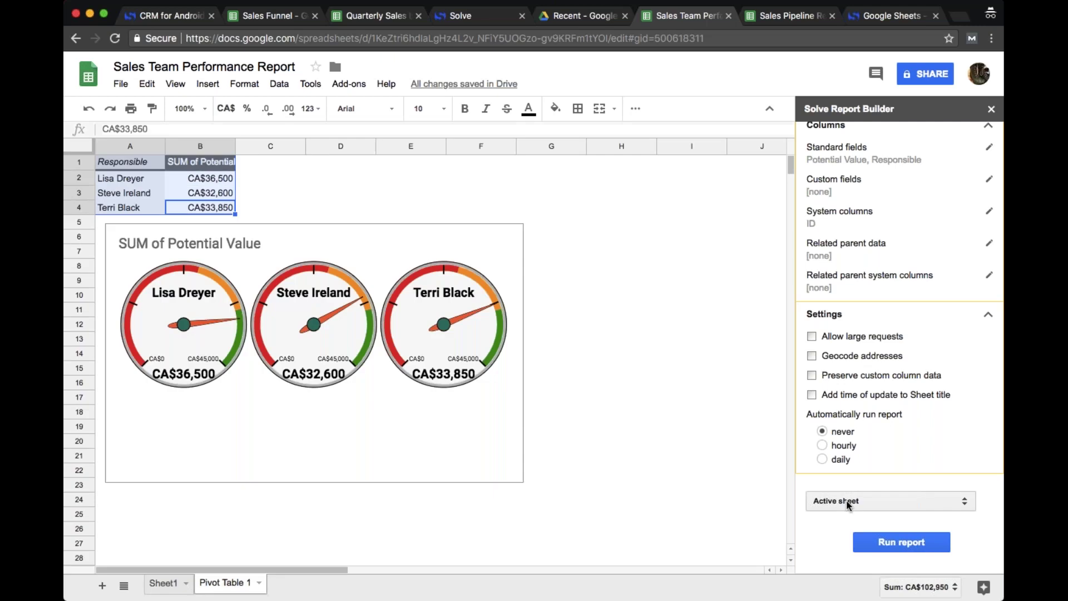
click(879, 500)
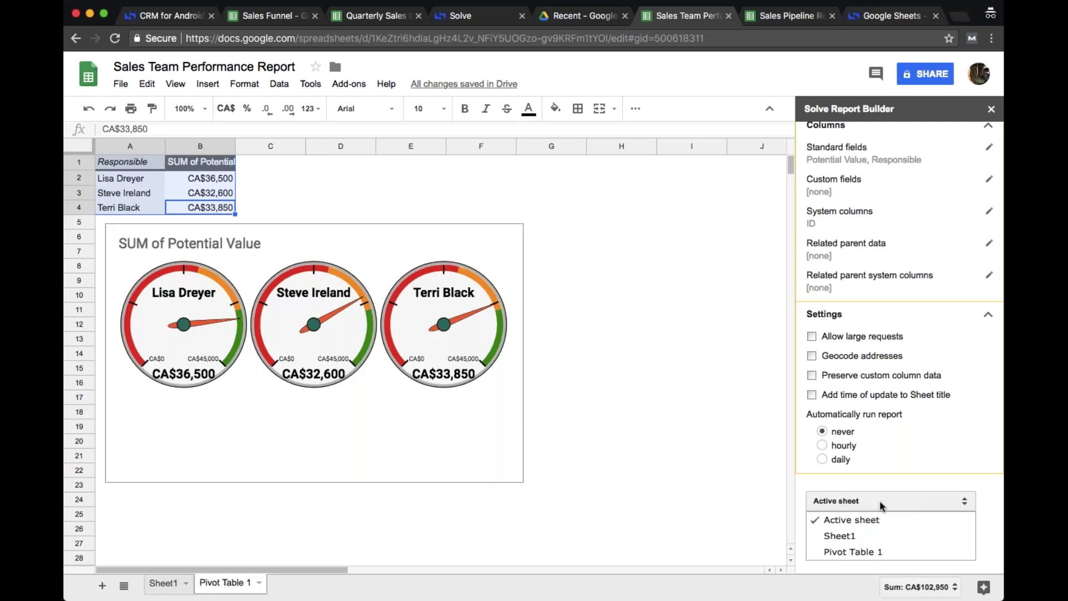
click(893, 536)
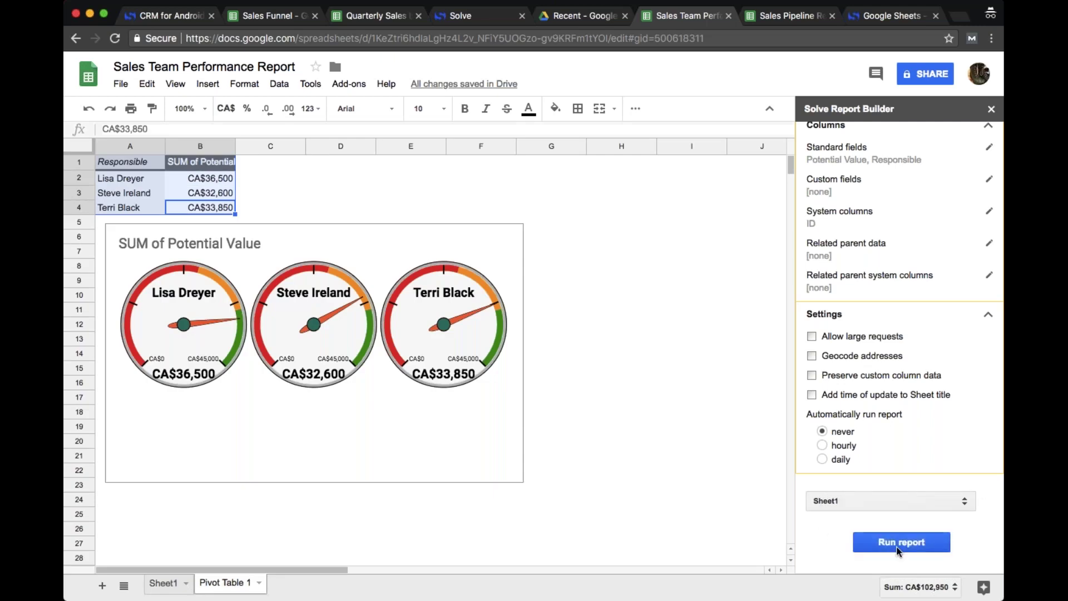
click(899, 543)
click(919, 544)
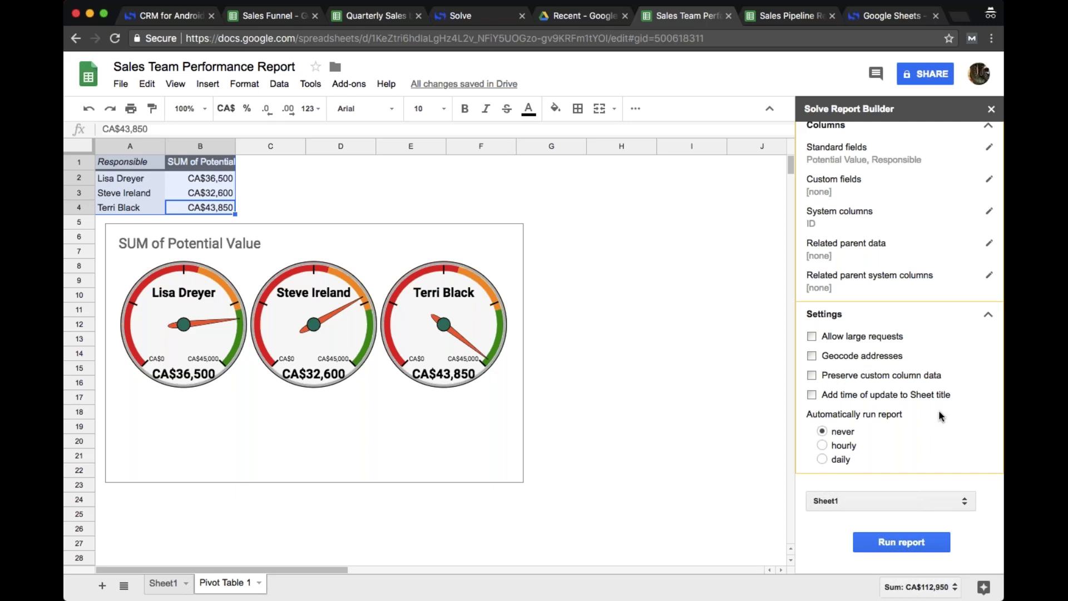
scroll(939, 415, up, 5)
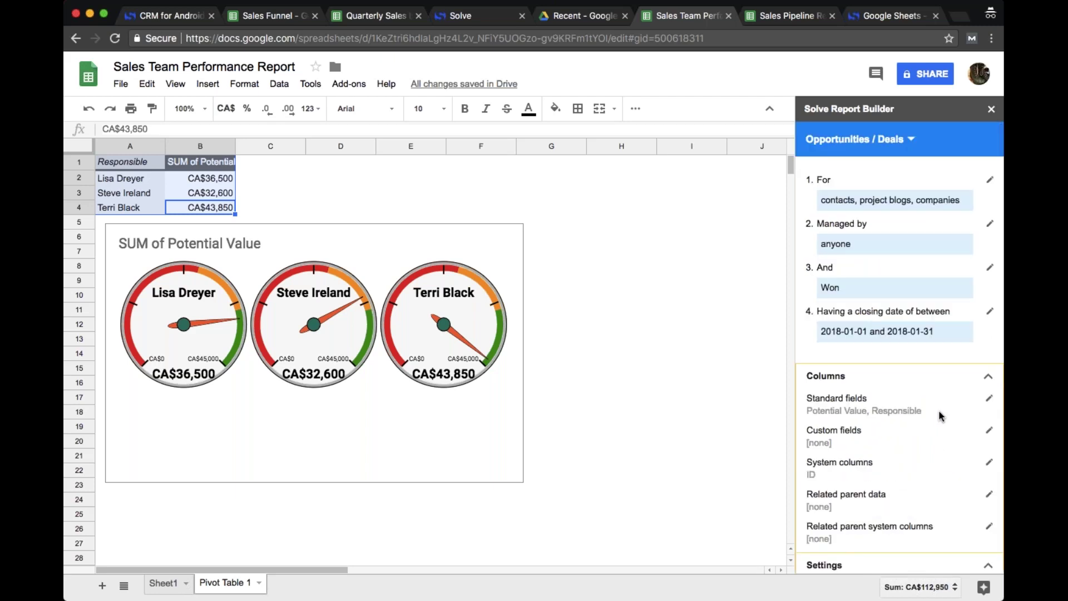
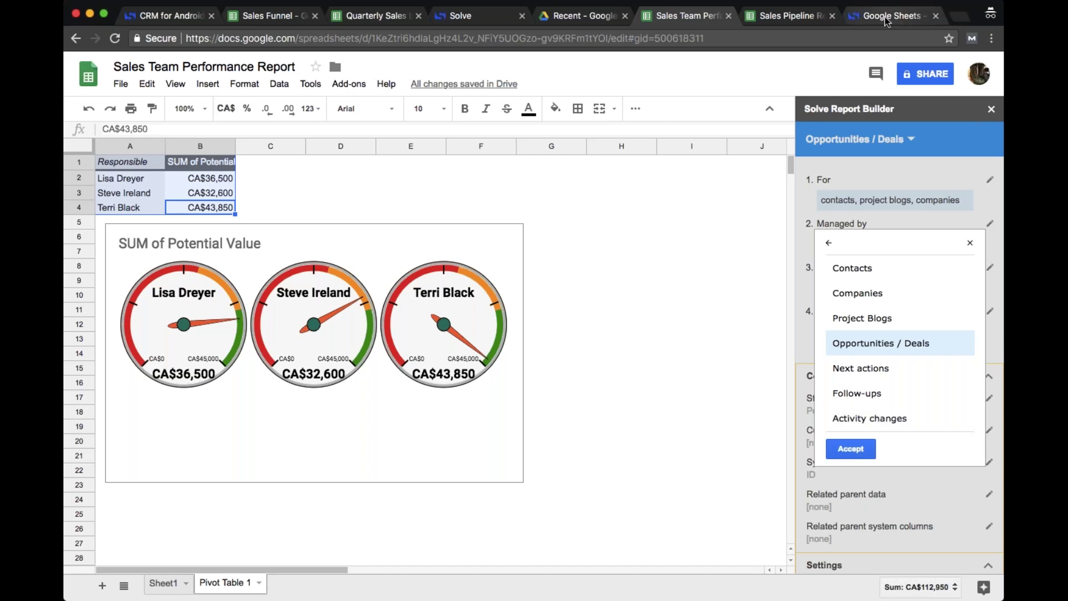
- Switch to the Solve website and open its help page to review the support request form
click(170, 16)
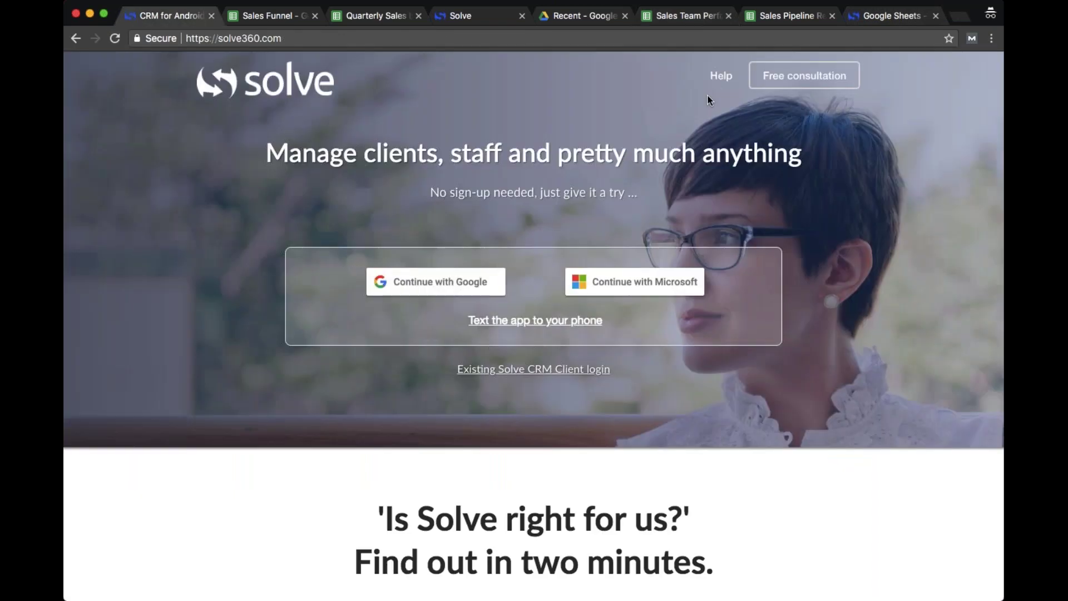
click(722, 76)
scroll(408, 272, down, 1)
scroll(409, 271, up, 1)
scroll(408, 271, down, 1)
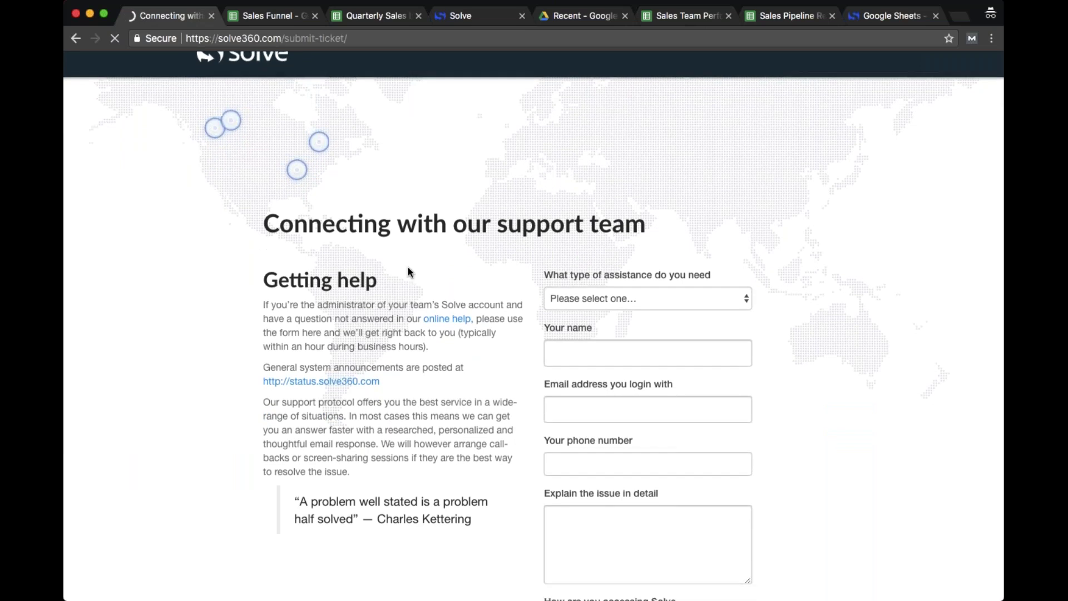
scroll(409, 271, down, 3)
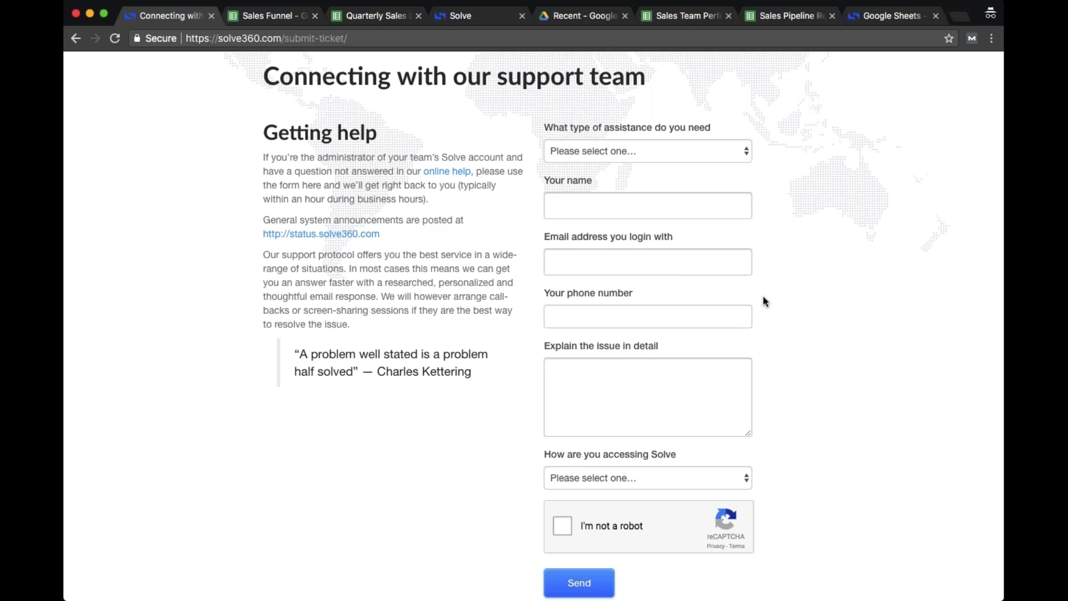
- Return to the Sales Team Performance Report spreadsheet and dismiss the report type chooser without changing the type
click(694, 19)
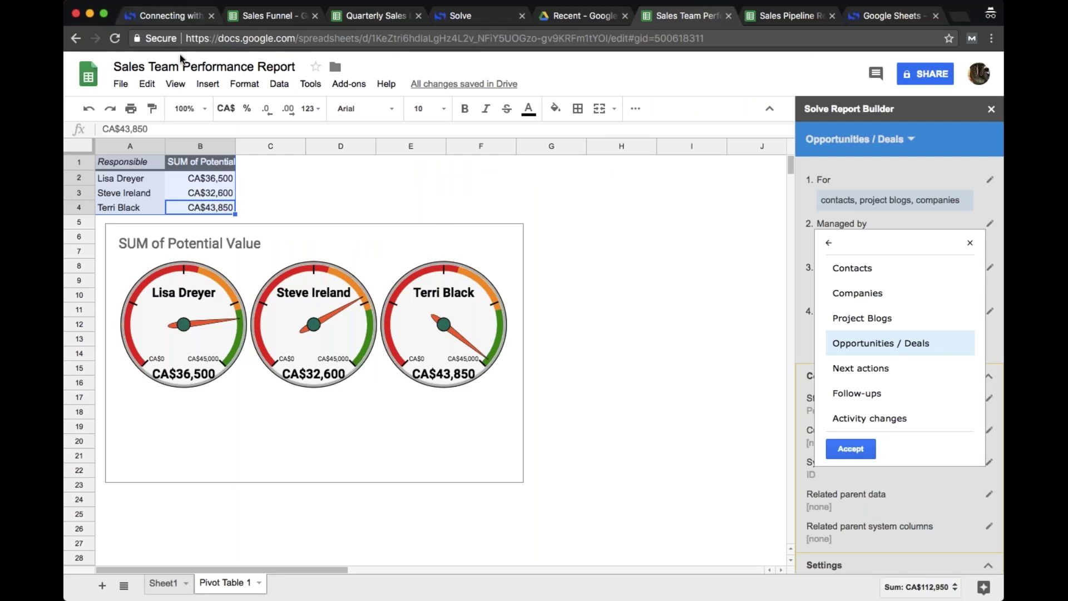
click(295, 68)
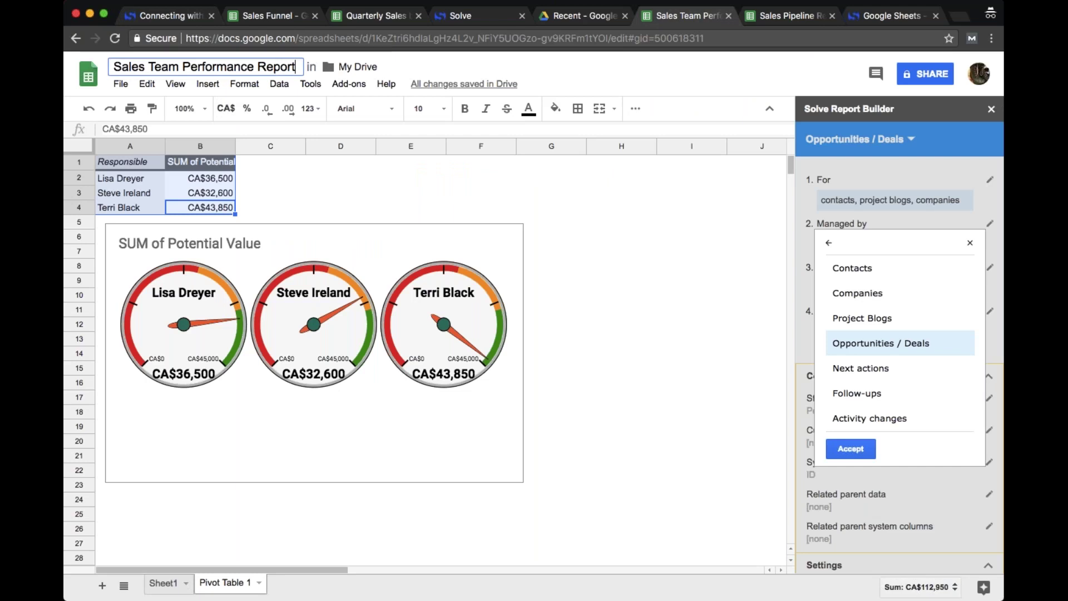
click(973, 244)
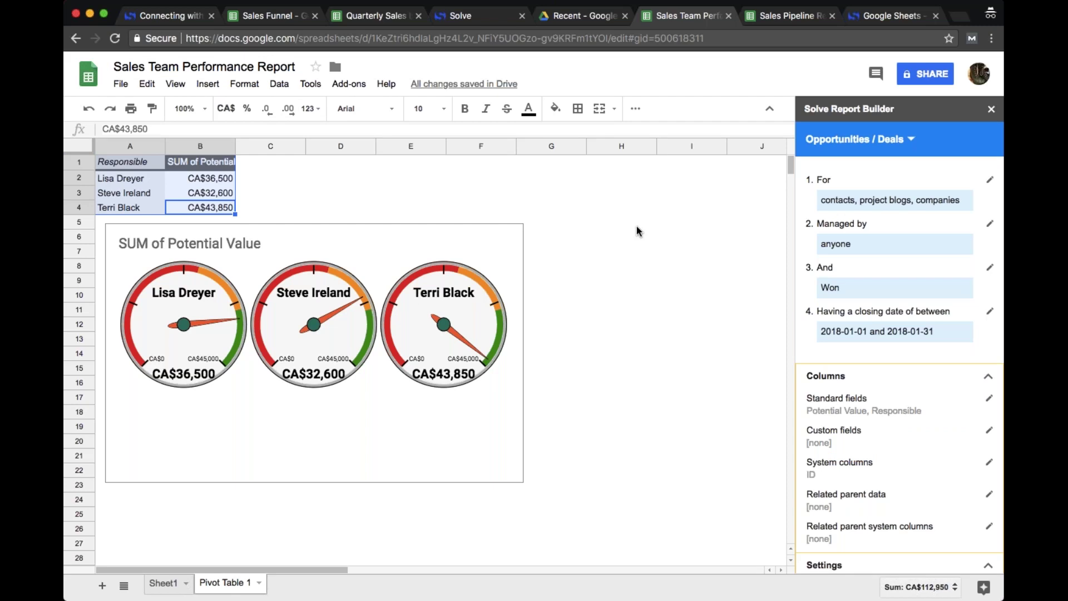
click(120, 85)
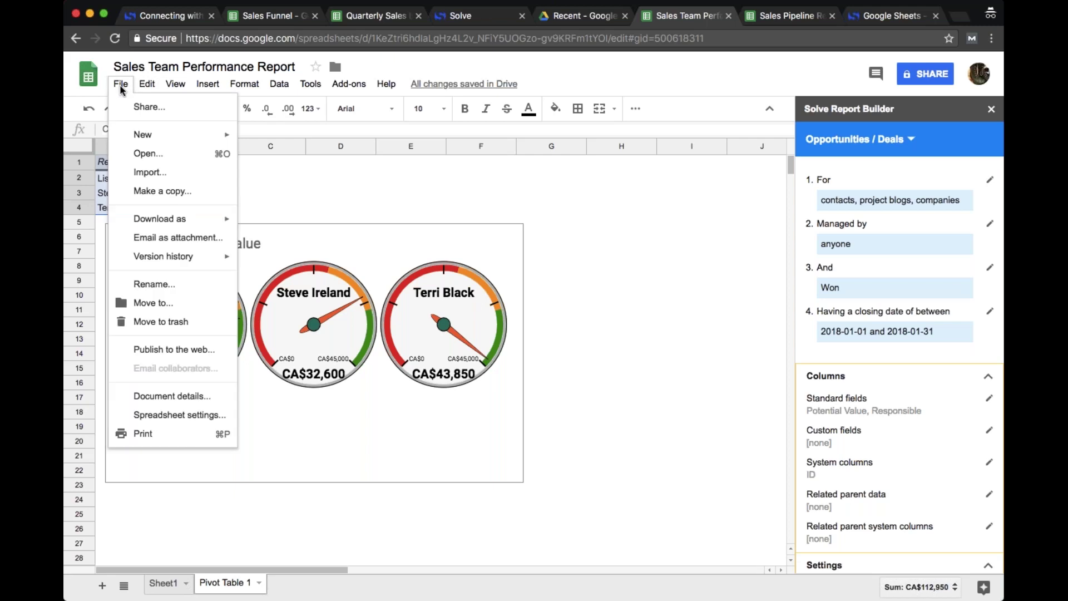
click(119, 85)
click(121, 85)
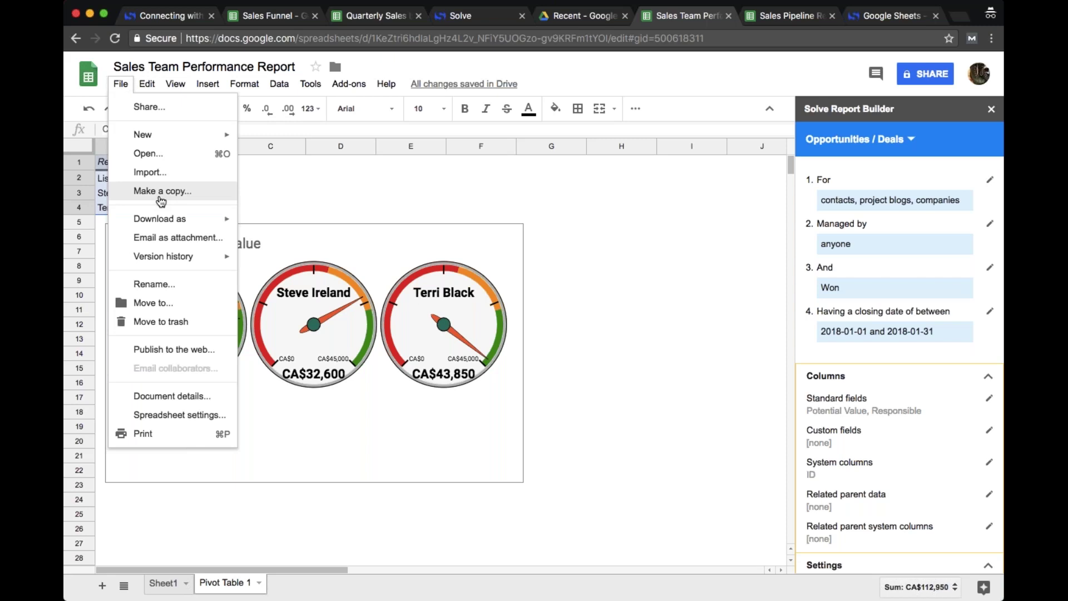
click(120, 85)
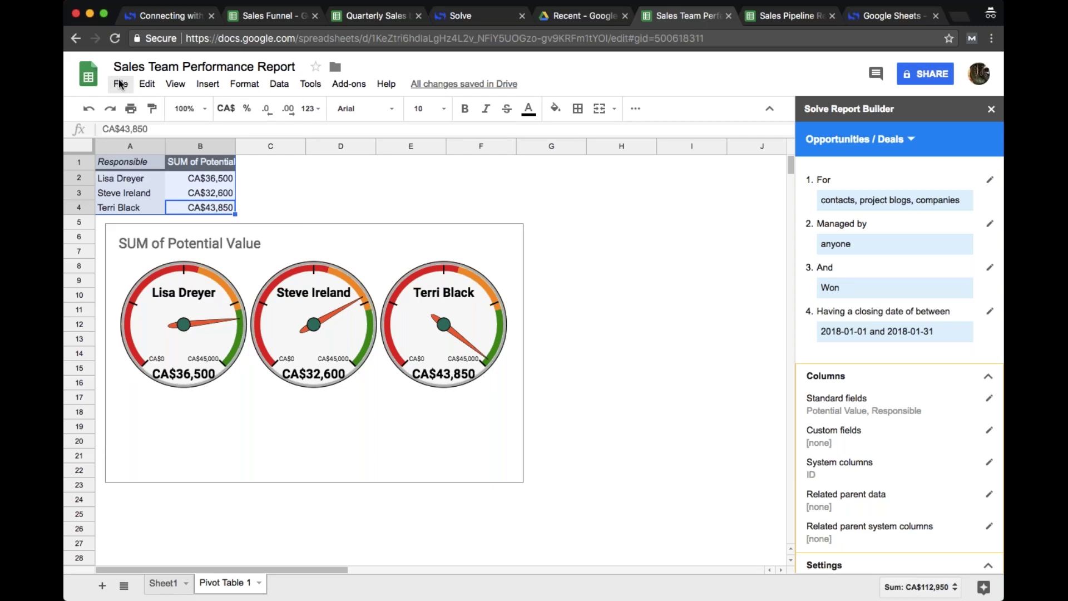
- Switch to the Google Sheets Reporting Walkthrough page and view its introduction
click(877, 17)
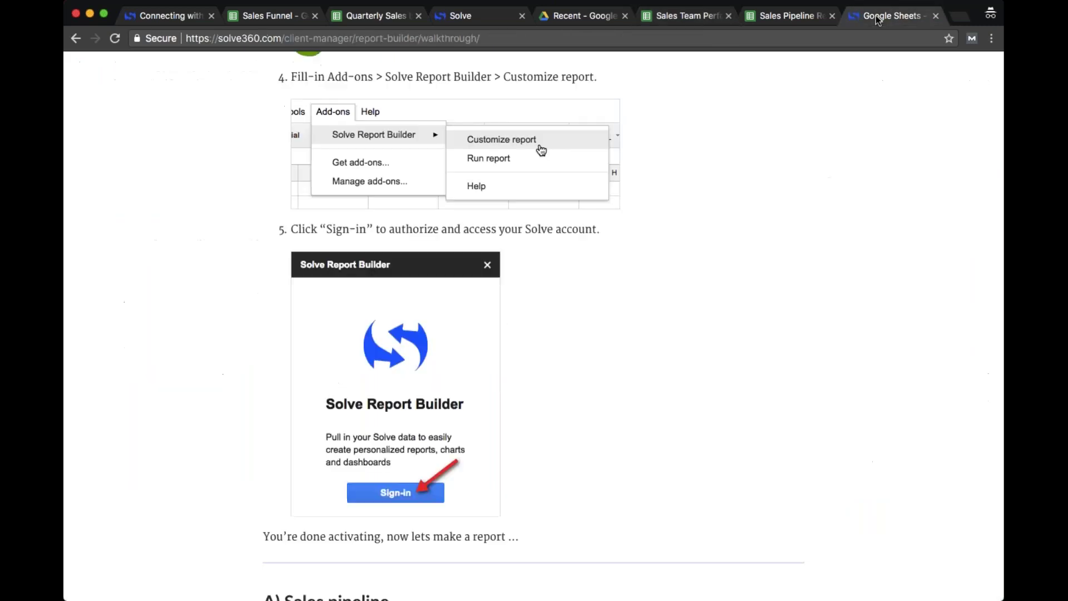
scroll(678, 268, up, 20)
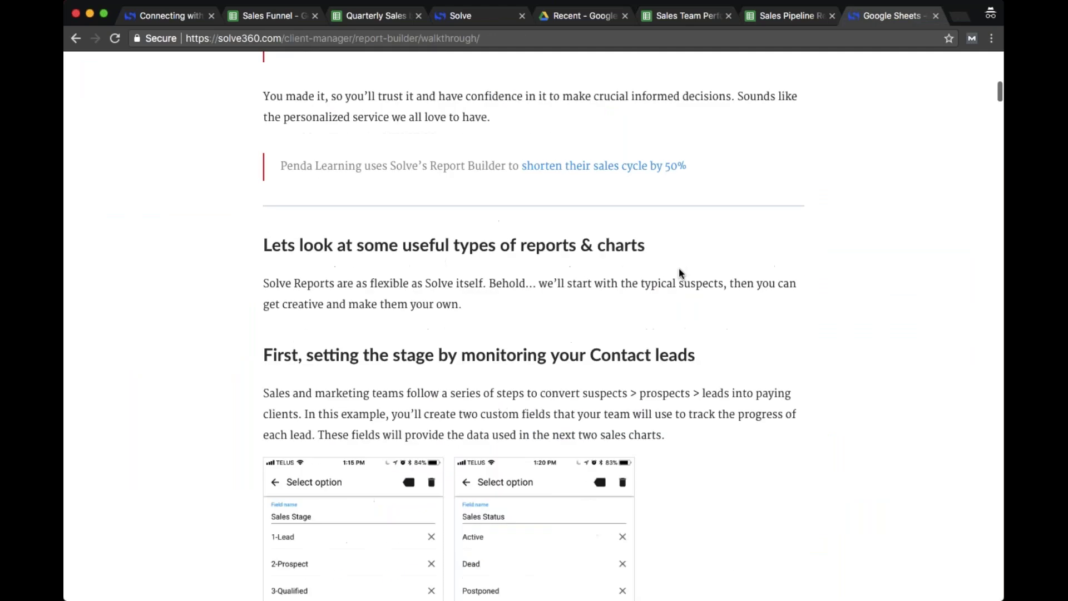
scroll(534, 362, down, 1)
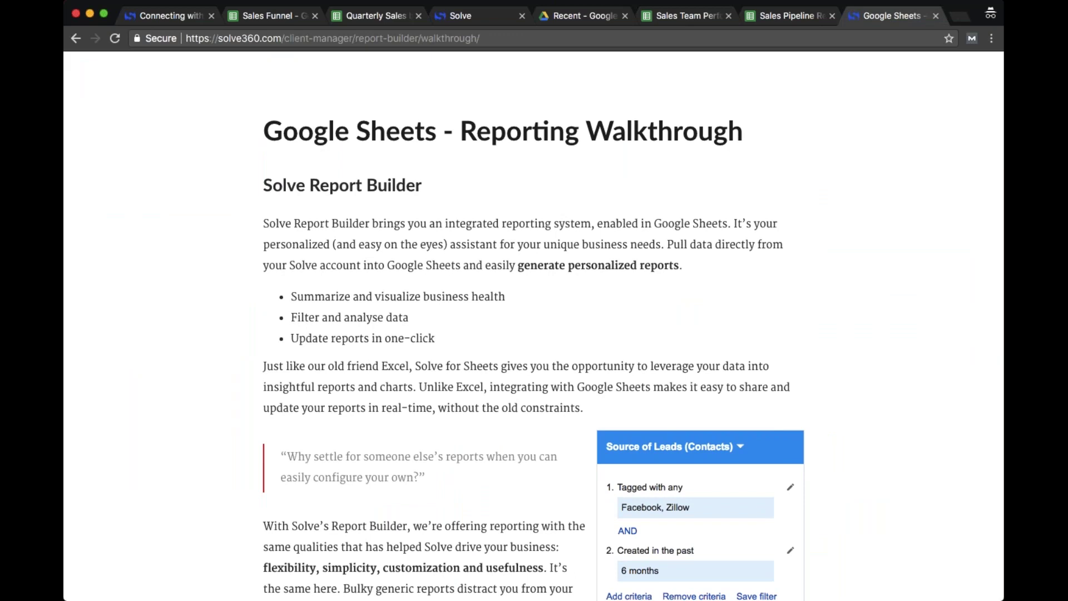
- Go back from the support page to the Solve homepage and open the full details of Flexible reporting
click(165, 18)
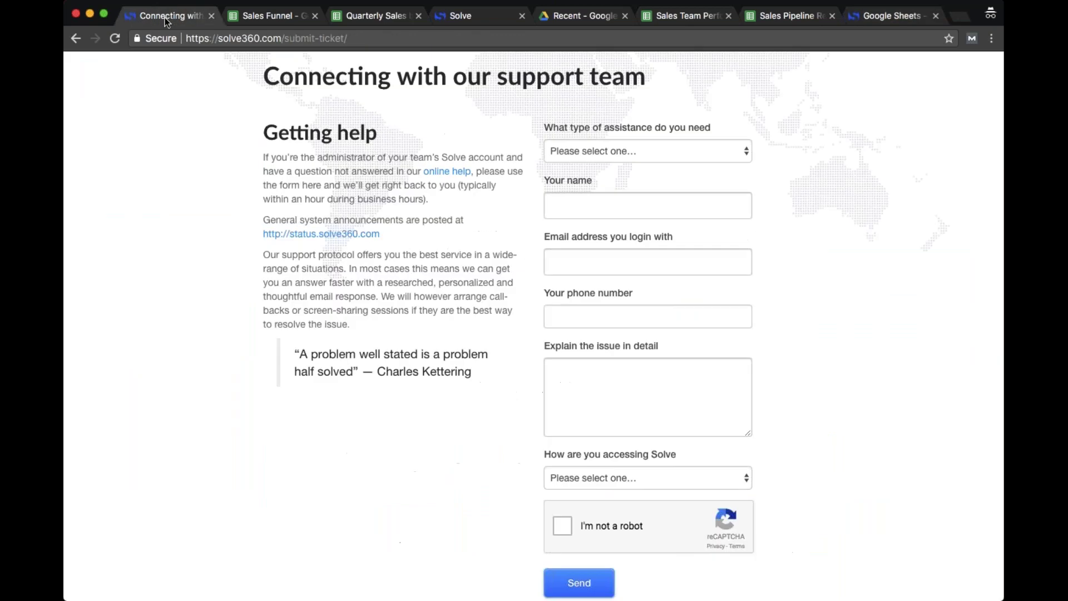
scroll(232, 167, up, 5)
click(232, 108)
scroll(375, 140, down, 15)
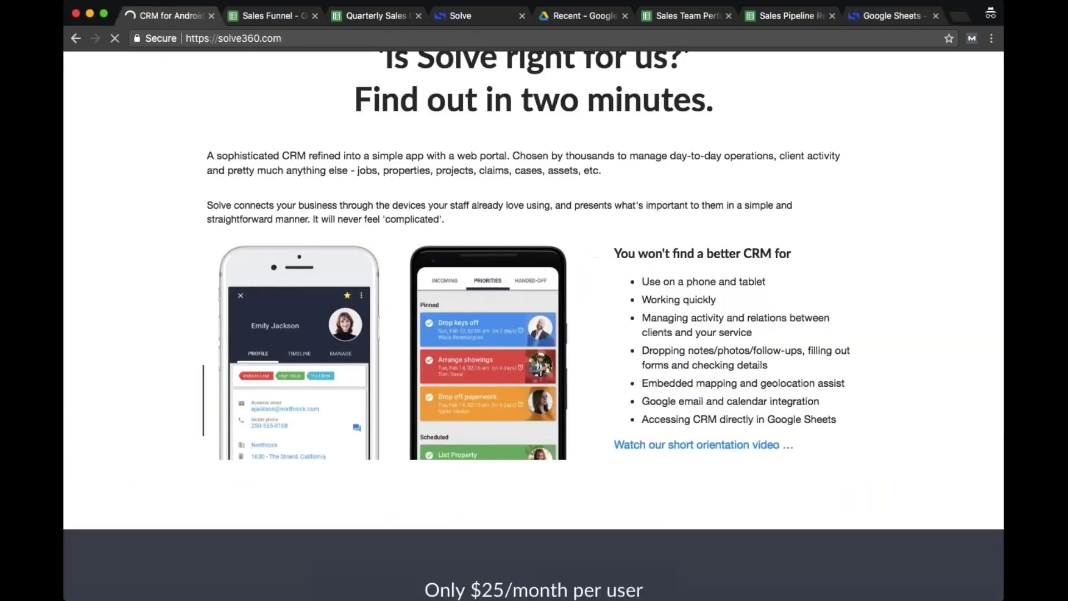
scroll(534, 329, down, 3)
scroll(534, 325, down, 10)
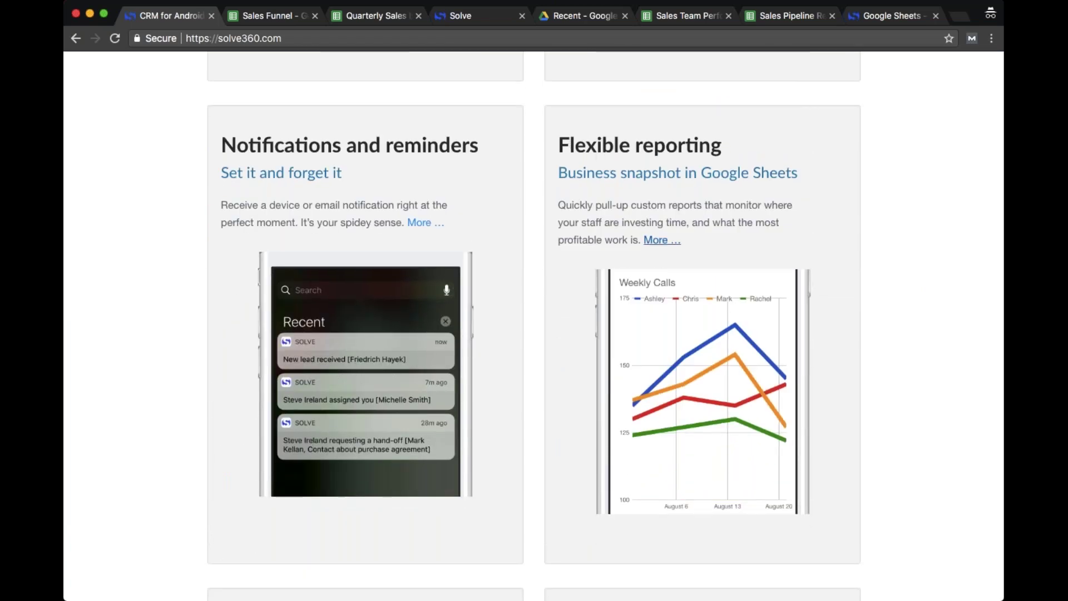
click(661, 240)
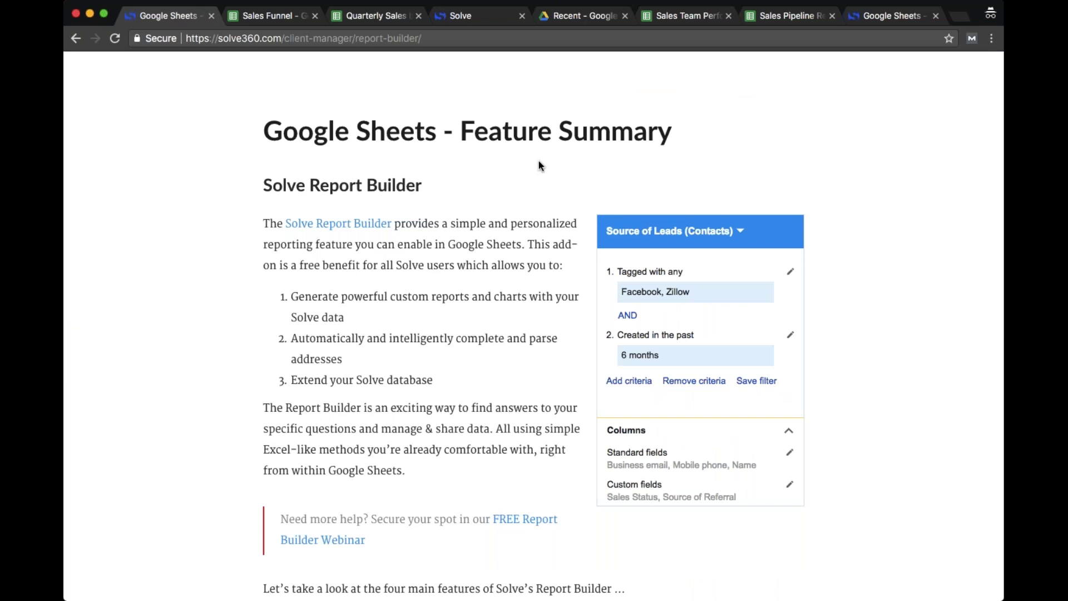
- Open the report creation walkthrough linked from the Google Sheets Feature Summary
scroll(550, 179, down, 20)
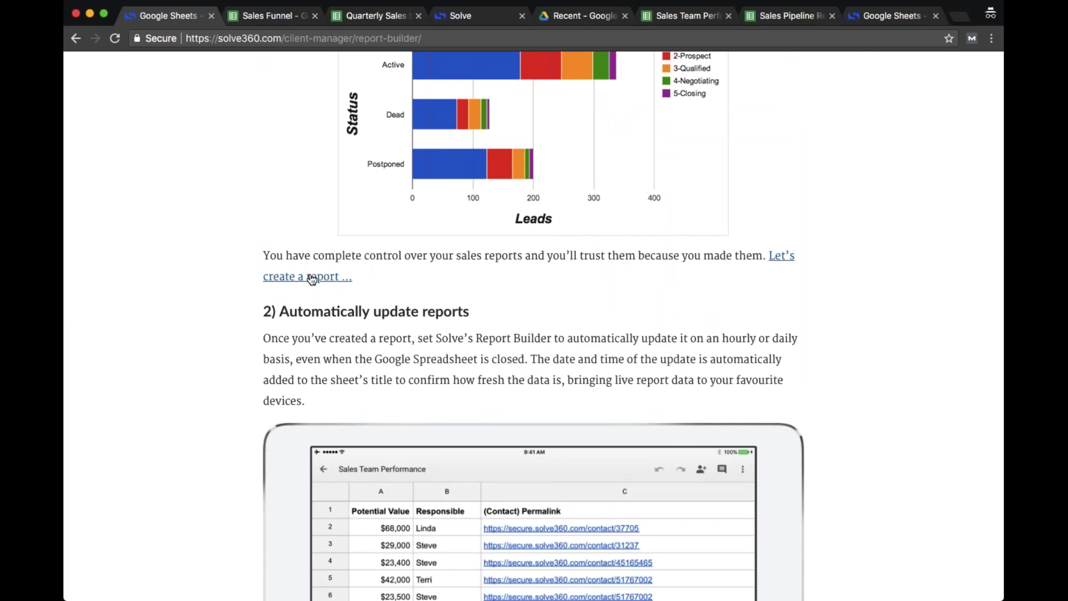
click(313, 278)
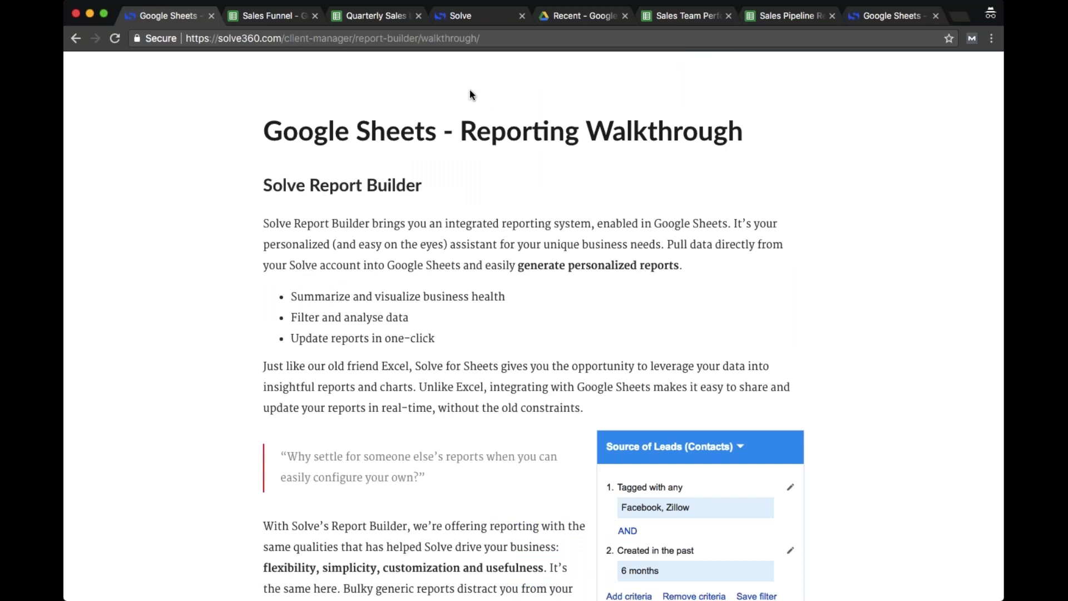
- Examine the walkthrough's sample sales charts, add-on activation steps and report creation instructions, and return to its beginning
scroll(469, 94, down, 15)
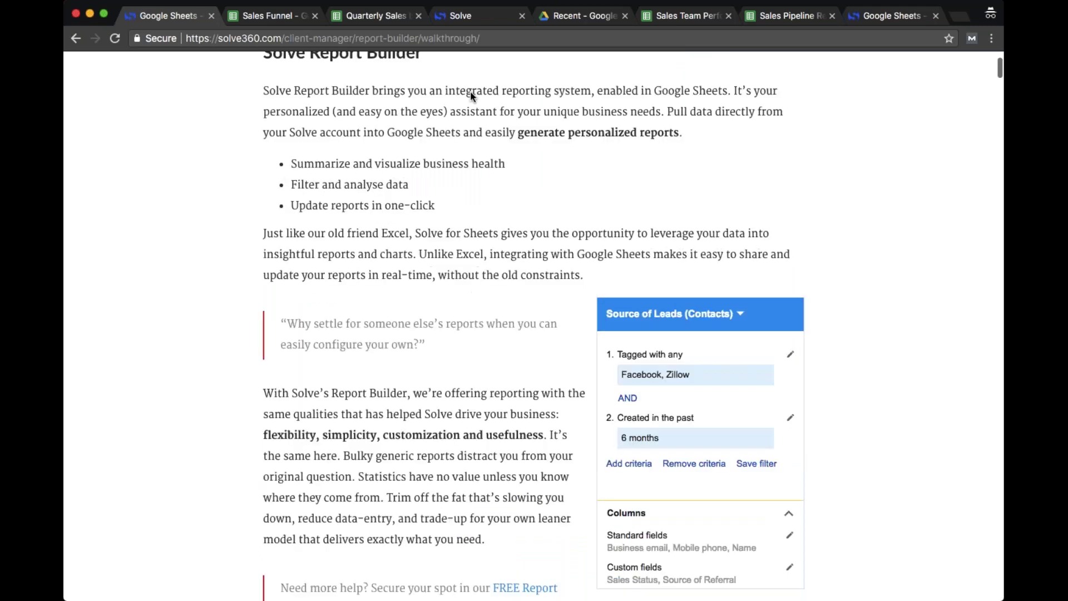
scroll(533, 334, down, 10)
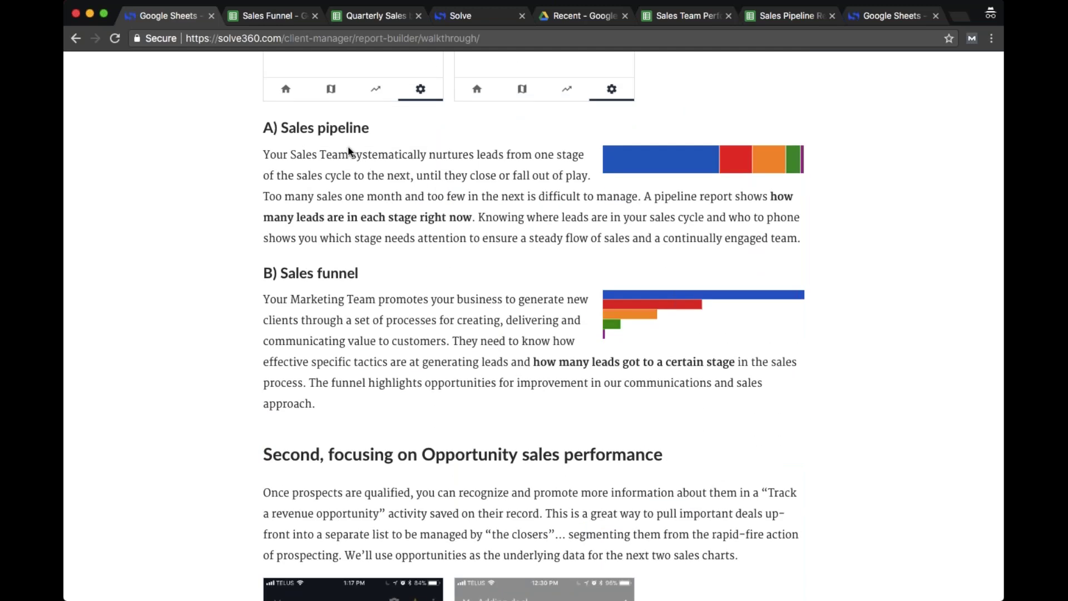
scroll(551, 256, down, 10)
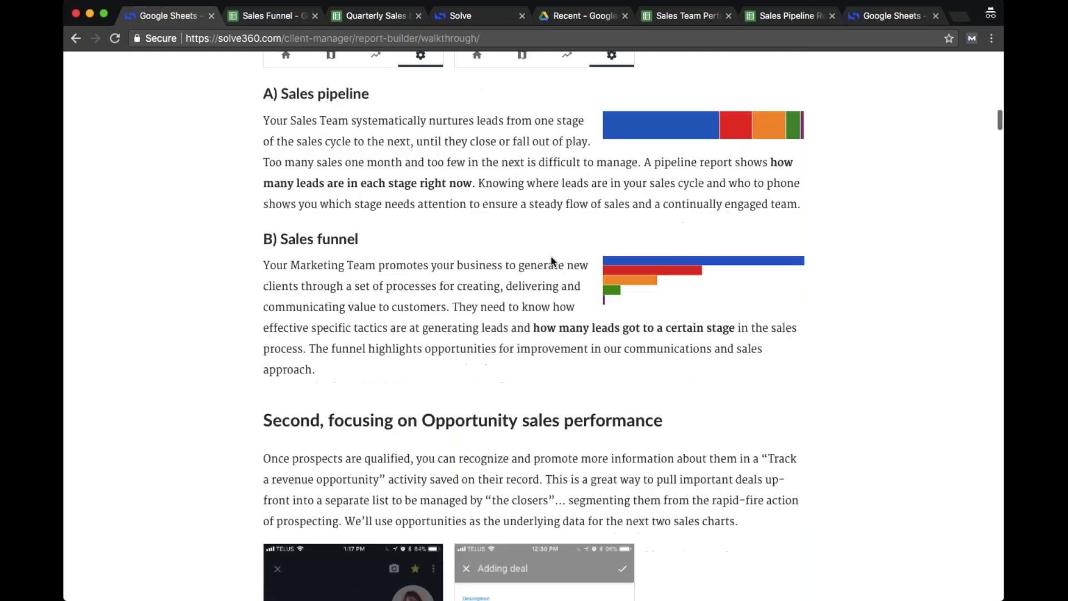
scroll(551, 260, down, 2)
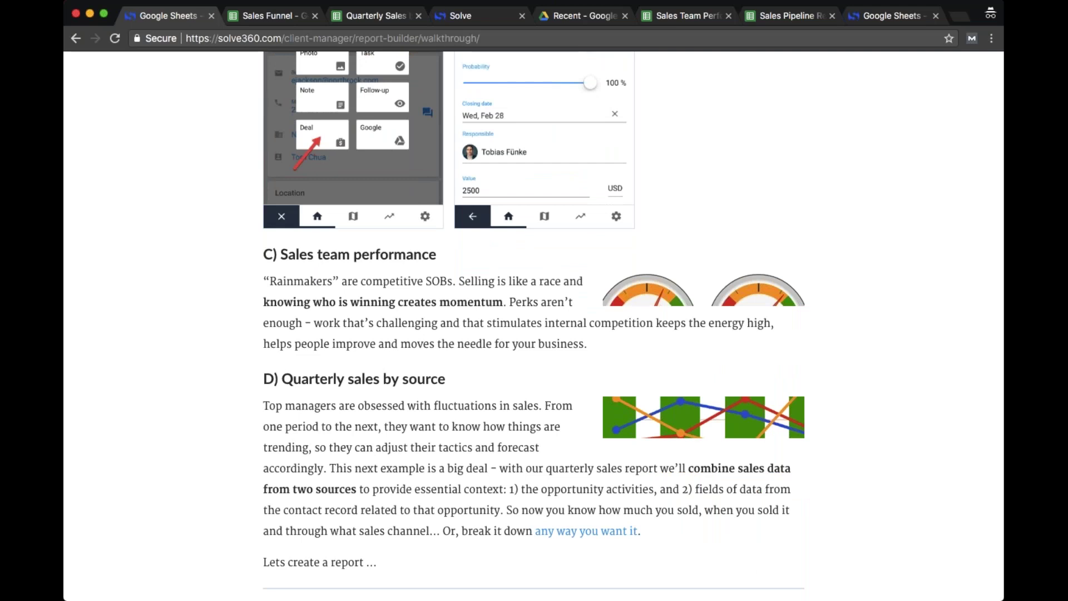
scroll(534, 323, down, 12)
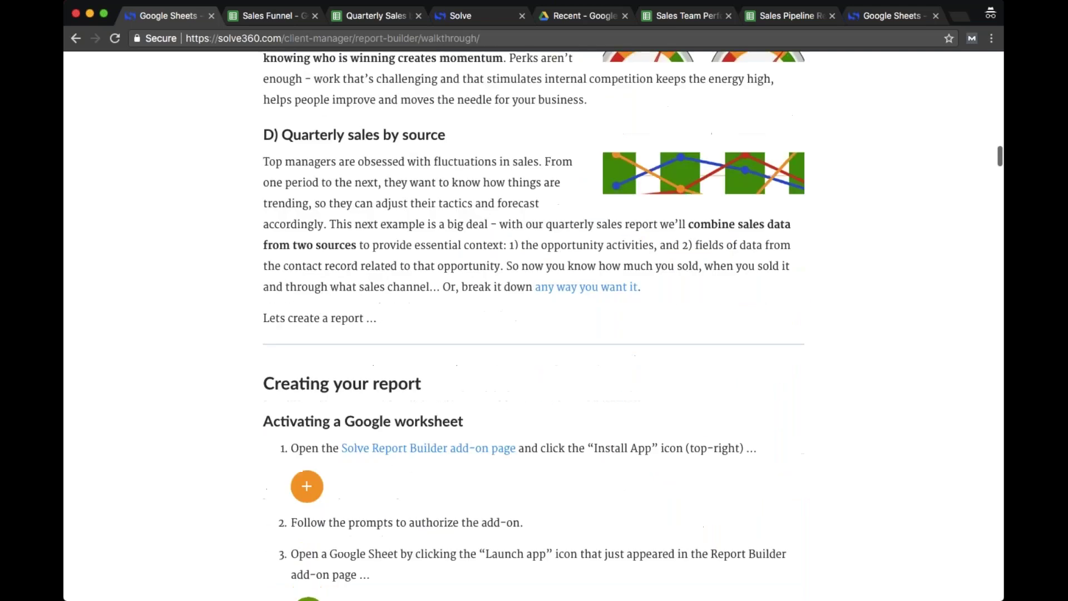
scroll(534, 323, down, 1)
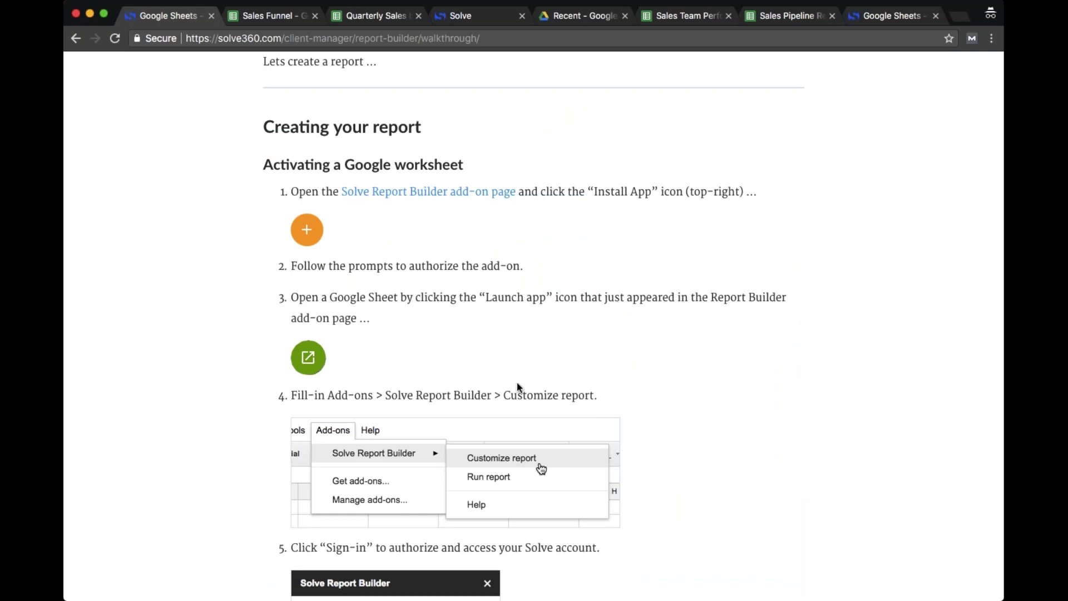
scroll(517, 386, down, 3)
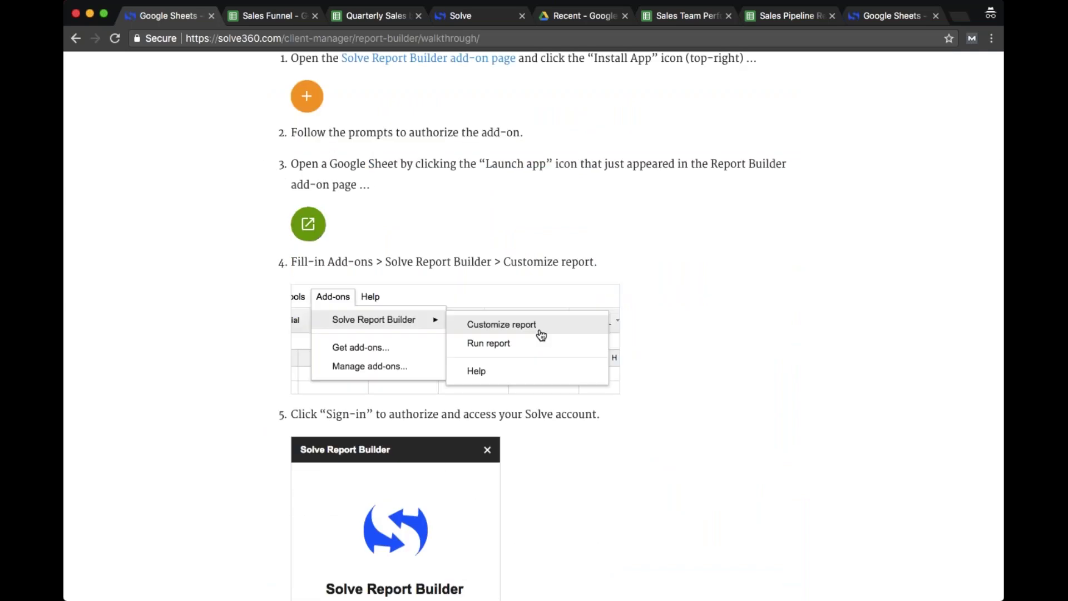
scroll(517, 386, down, 6)
scroll(534, 322, down, 15)
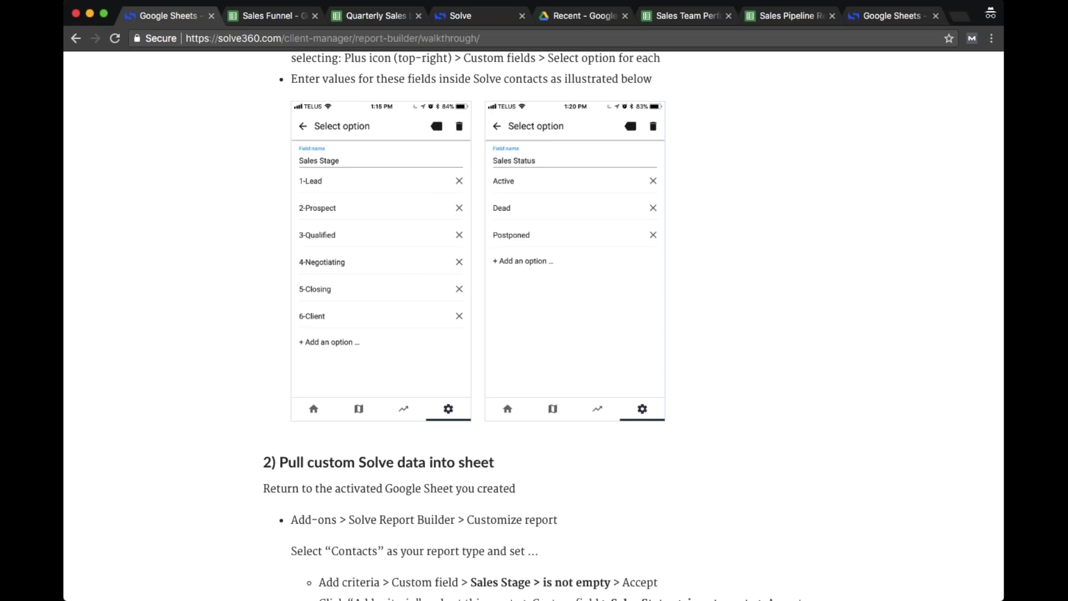
scroll(533, 326, up, 15)
scroll(533, 326, up, 10)
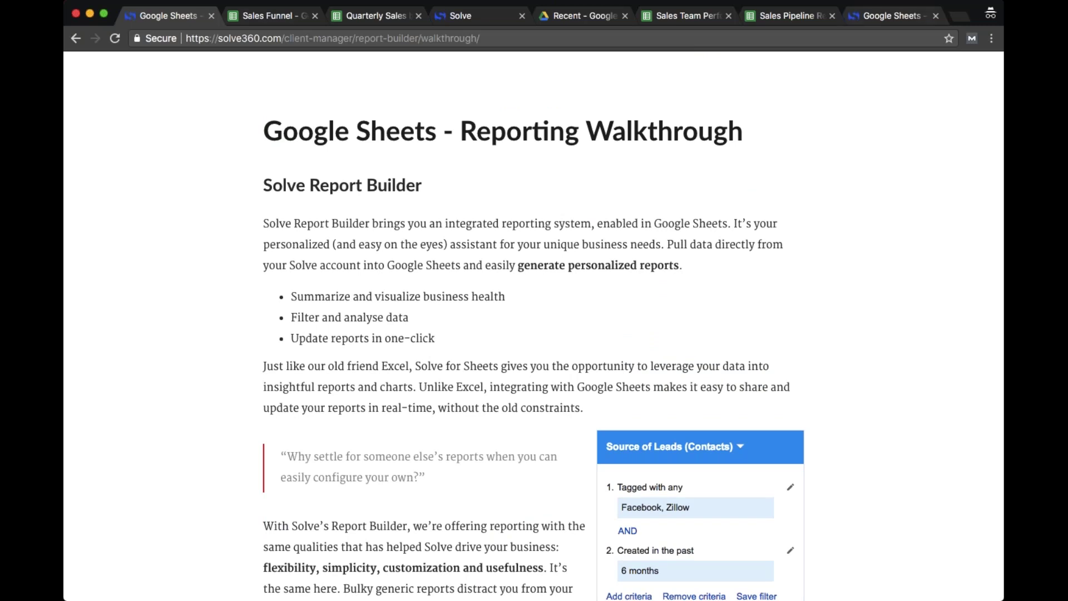
- Go back from the reporting walkthrough past the Feature Summary to the Solve homepage and return to its opening sign-in section
click(77, 37)
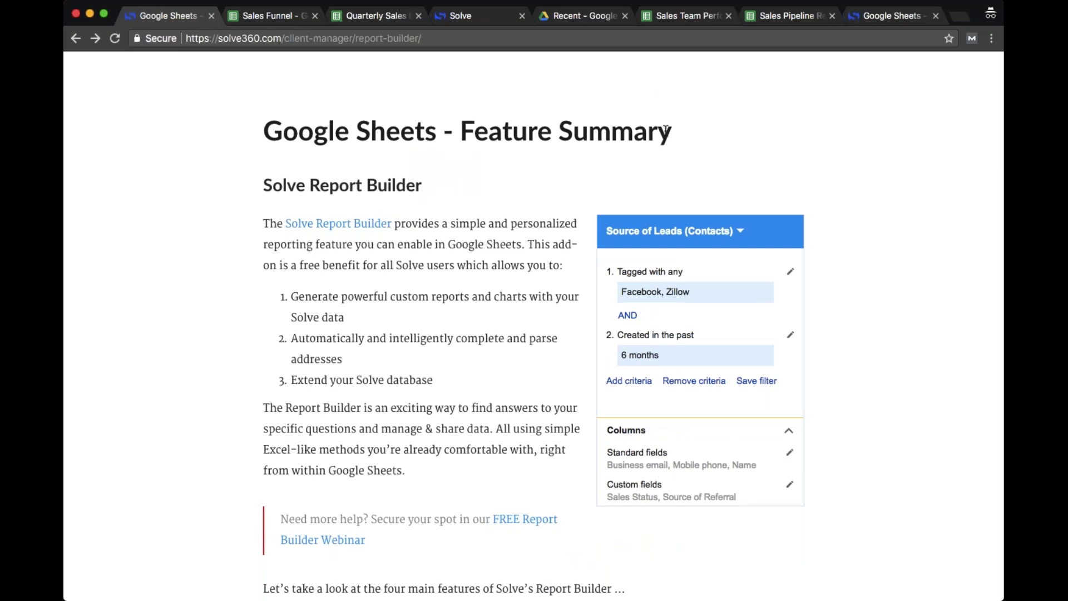
click(76, 38)
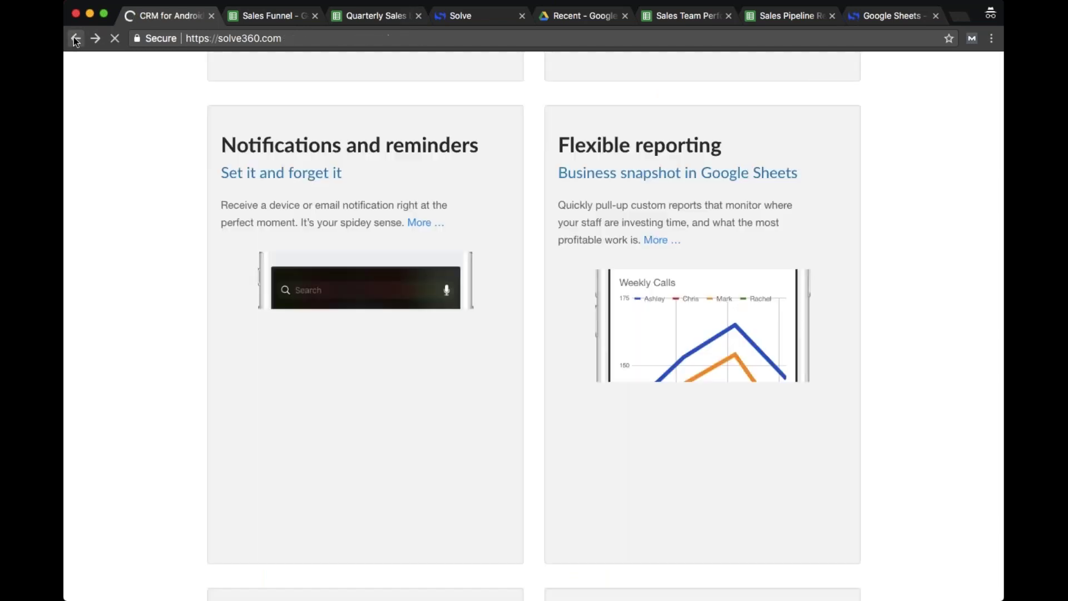
scroll(534, 325, up, 20)
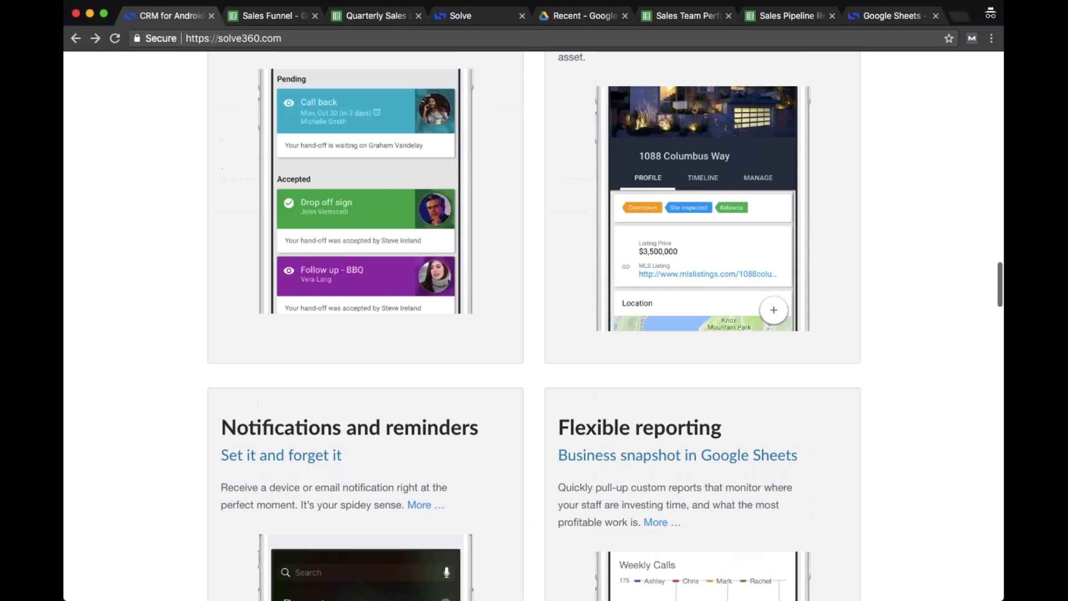
scroll(534, 325, up, 20)
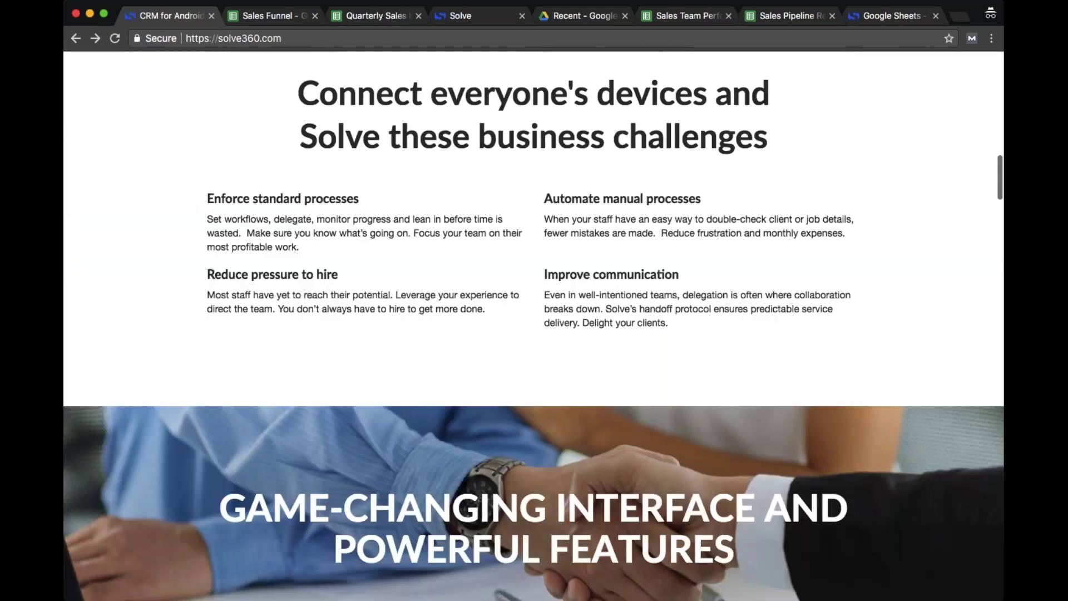
scroll(534, 325, up, 10)
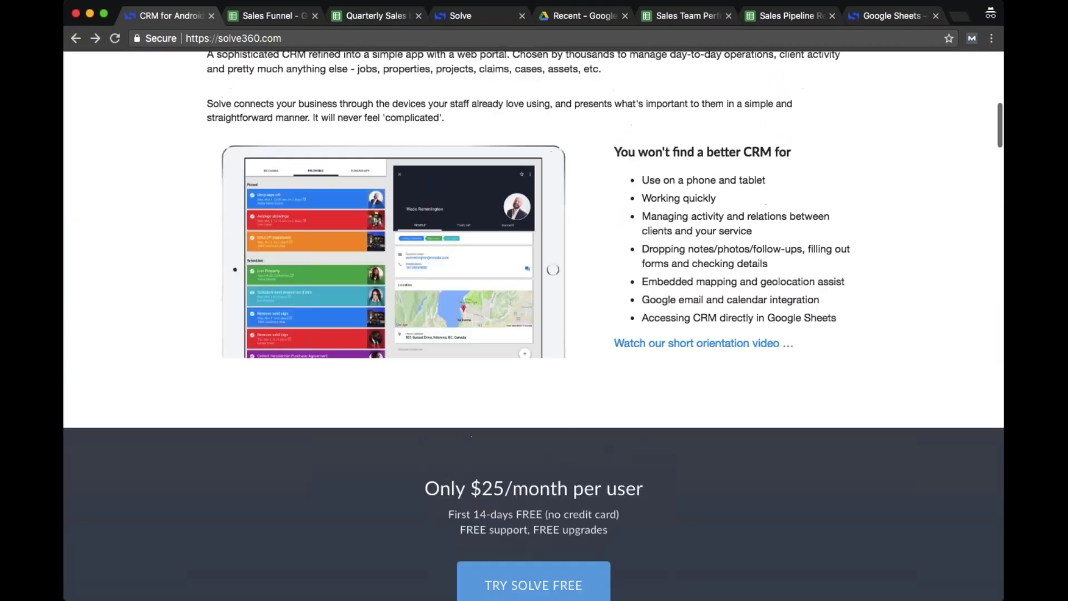
scroll(534, 325, up, 5)
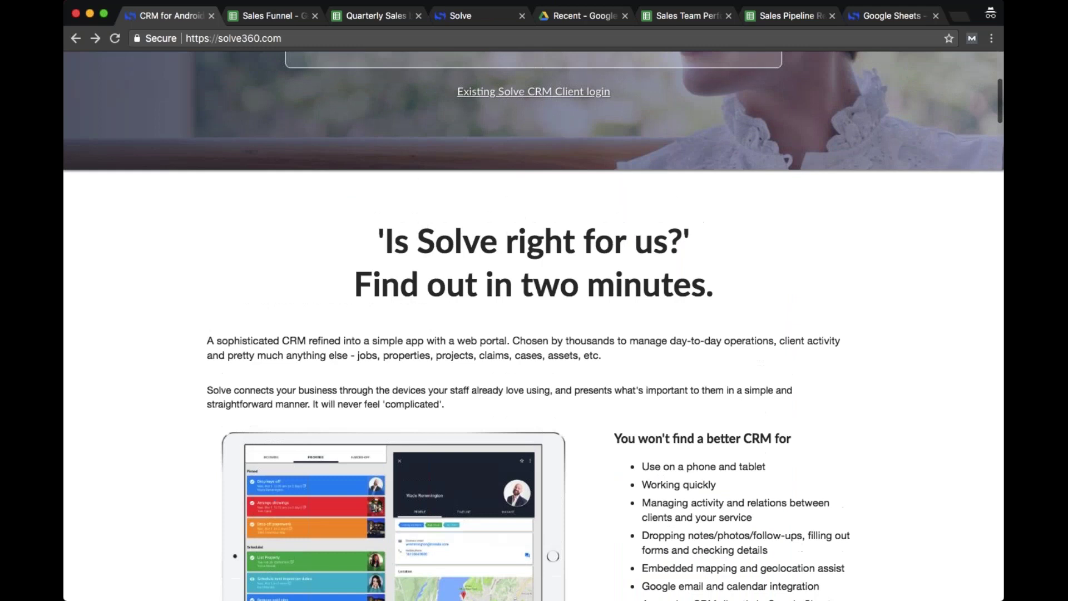
scroll(654, 267, up, 3)
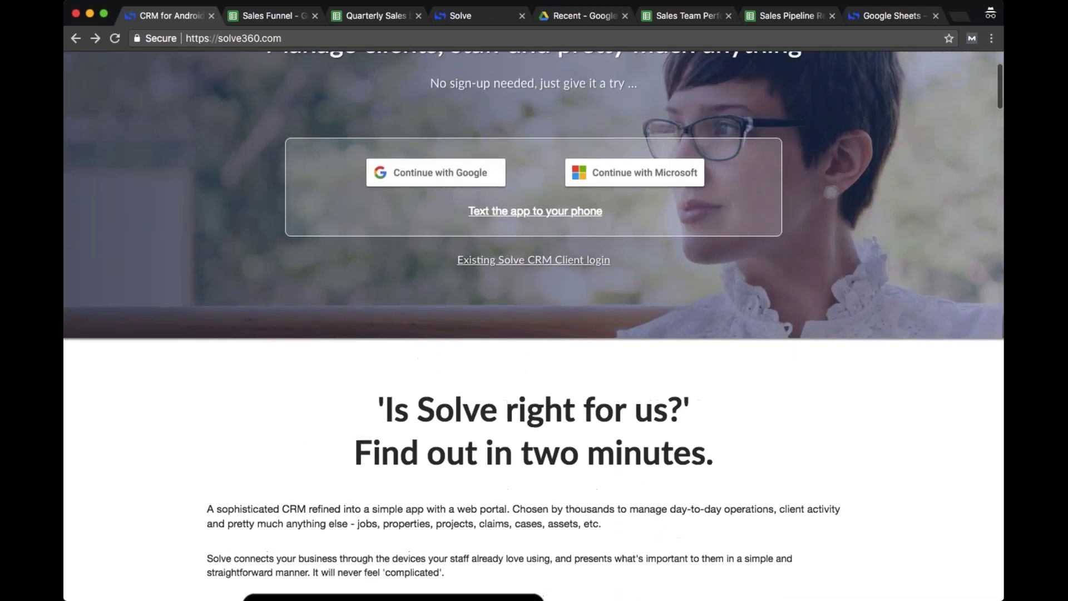